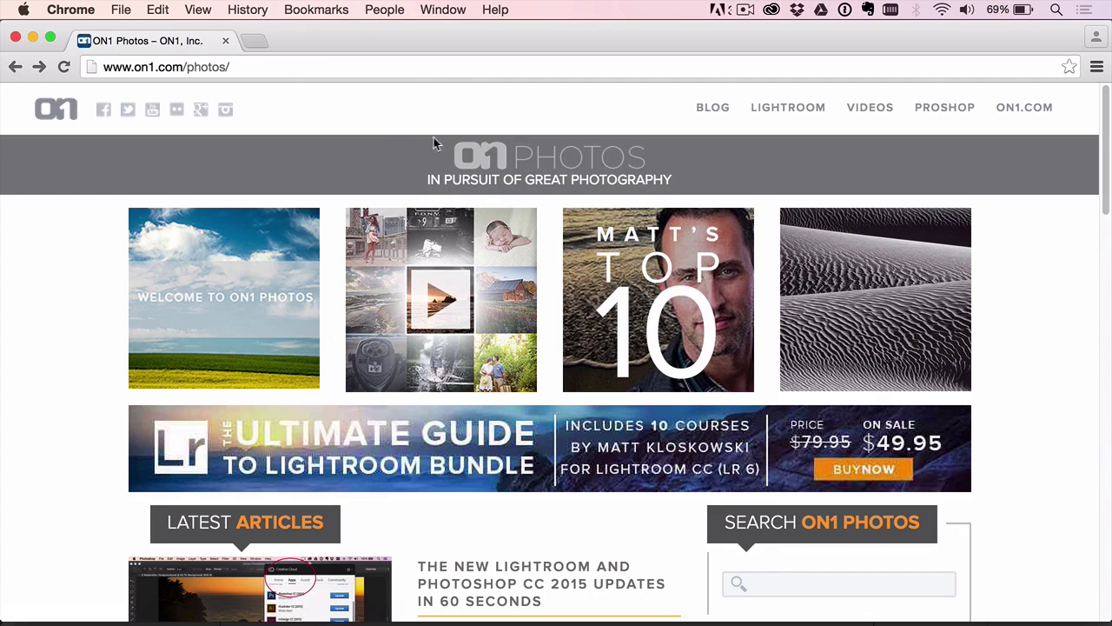
{"action": "scroll", "coordinate": [518, 161], "scroll_direction": "down", "scroll_amount": 10}
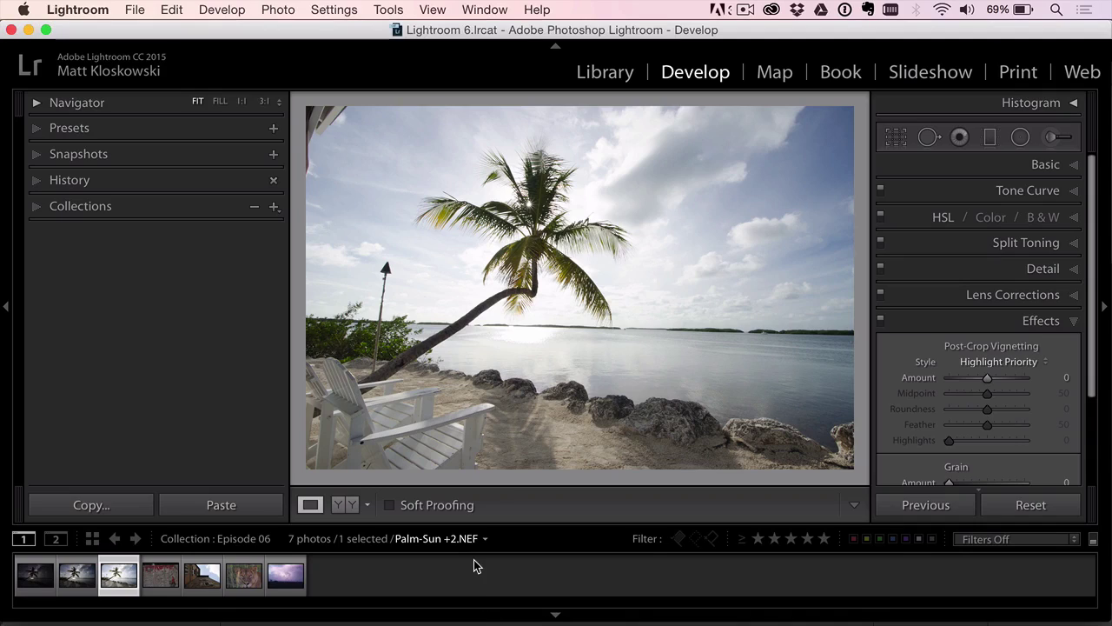
Look through the photos of the Episode 06 collection one by one in Lightroom's Develop module.
{"action": "key", "text": "Right"}
{"action": "key", "text": "Right"}
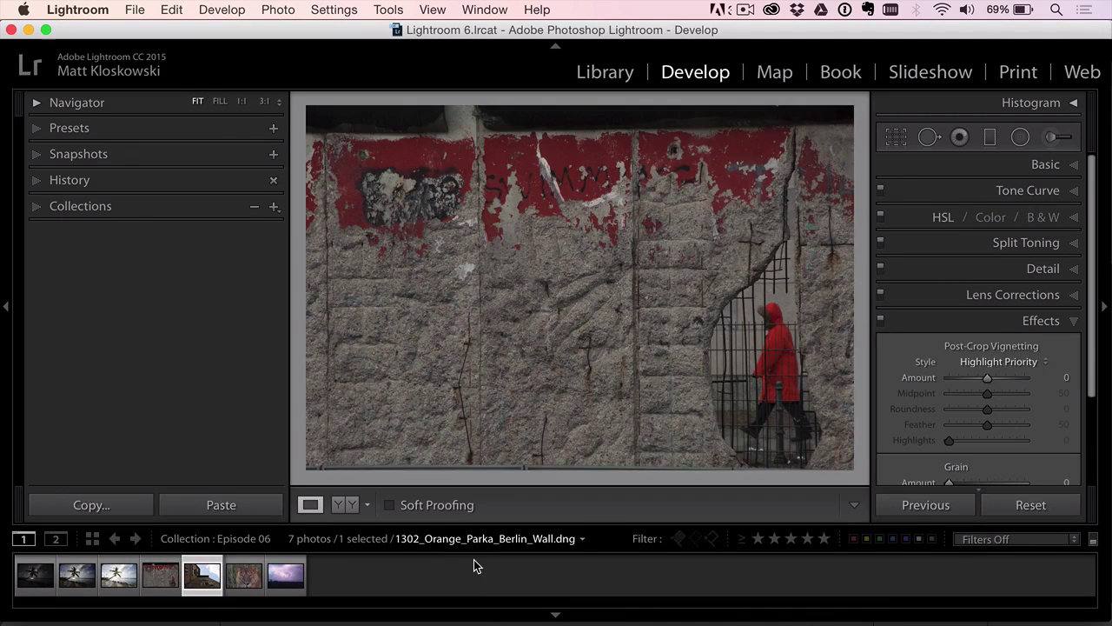
{"action": "key", "text": "Right"}
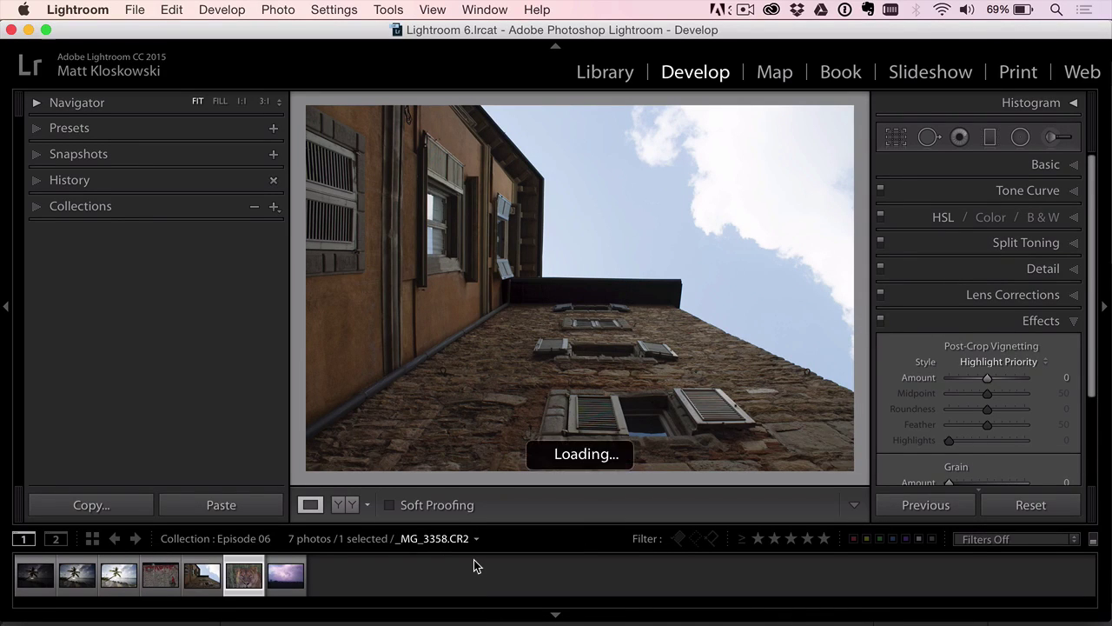
{"action": "key", "text": "Right"}
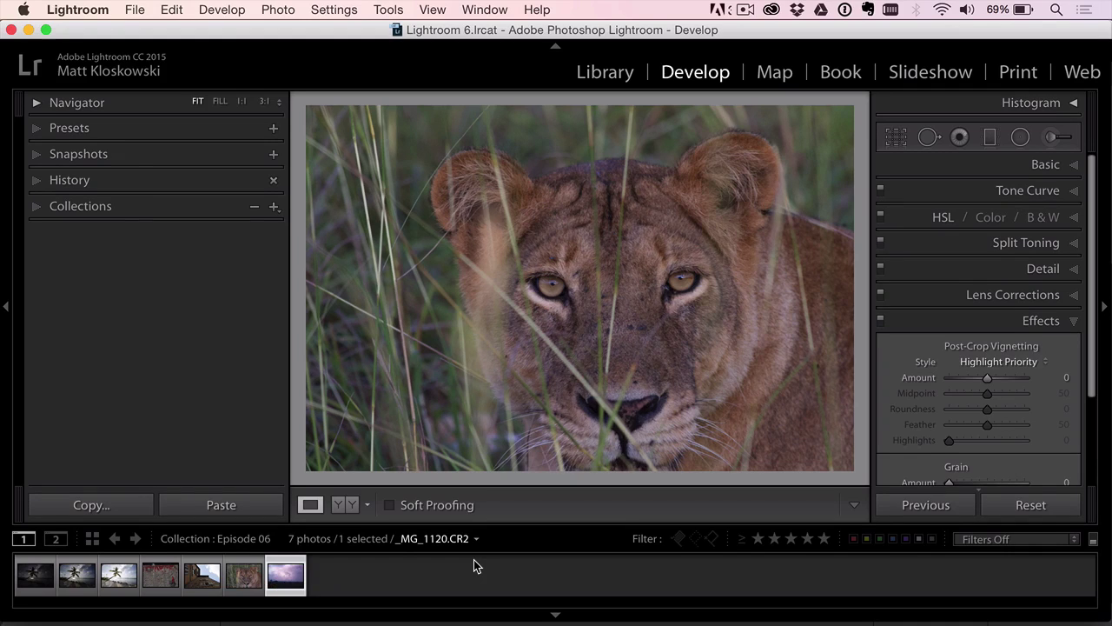
{"action": "key", "text": "Left"}
{"action": "key", "text": "Left"}
{"action": "key", "text": "Left"}
{"action": "key", "text": "Left"}
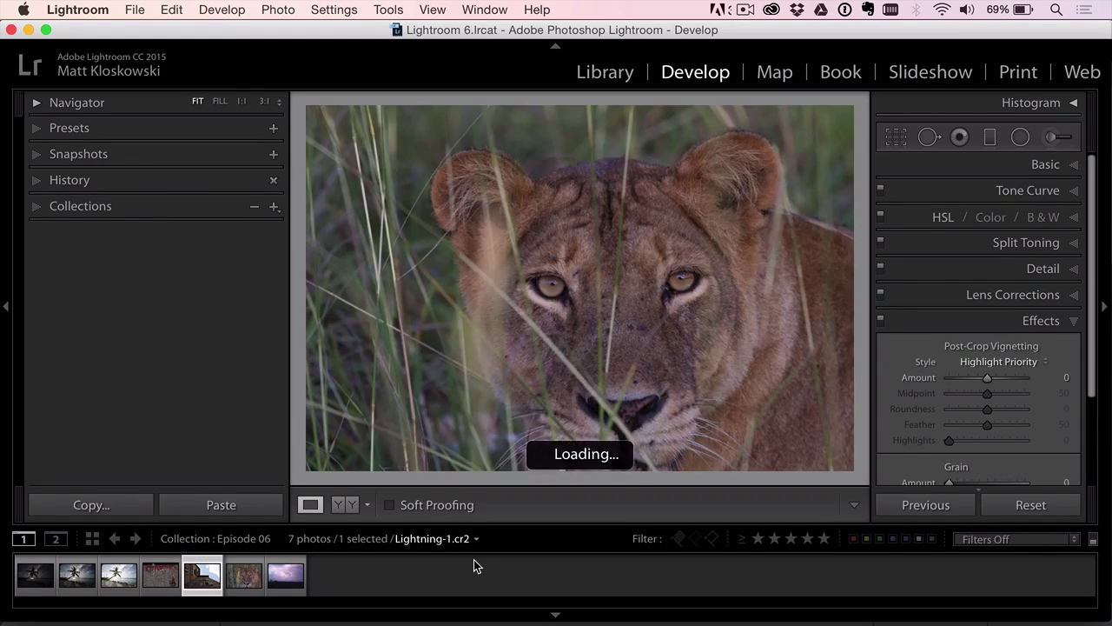
Return to the Library grid, enlarge the darkest palm tree photo and compare the three palm exposures one after another.
{"action": "key", "text": "g"}
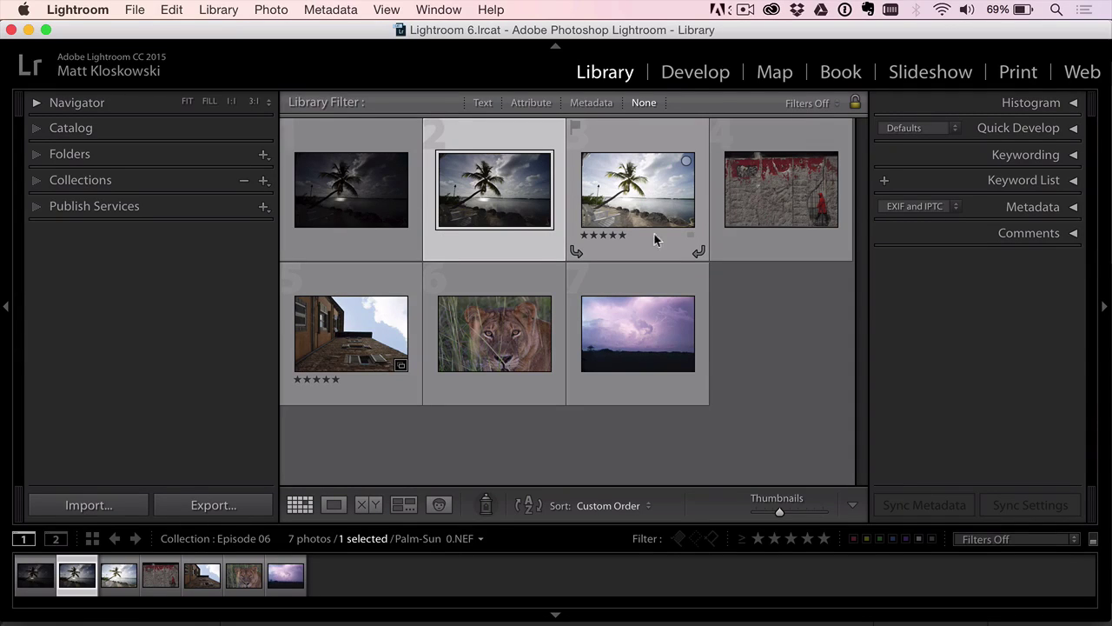
{"action": "left_click", "coordinate": [627, 184]}
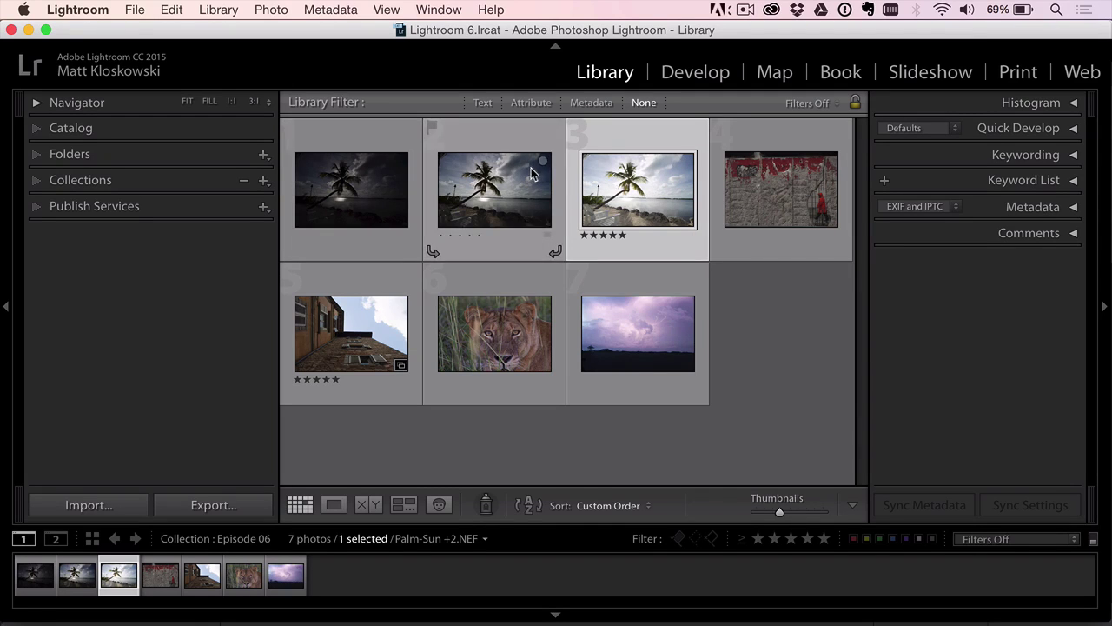
{"action": "double_click", "coordinate": [336, 191]}
{"action": "key", "text": "Right"}
{"action": "key", "text": "Right"}
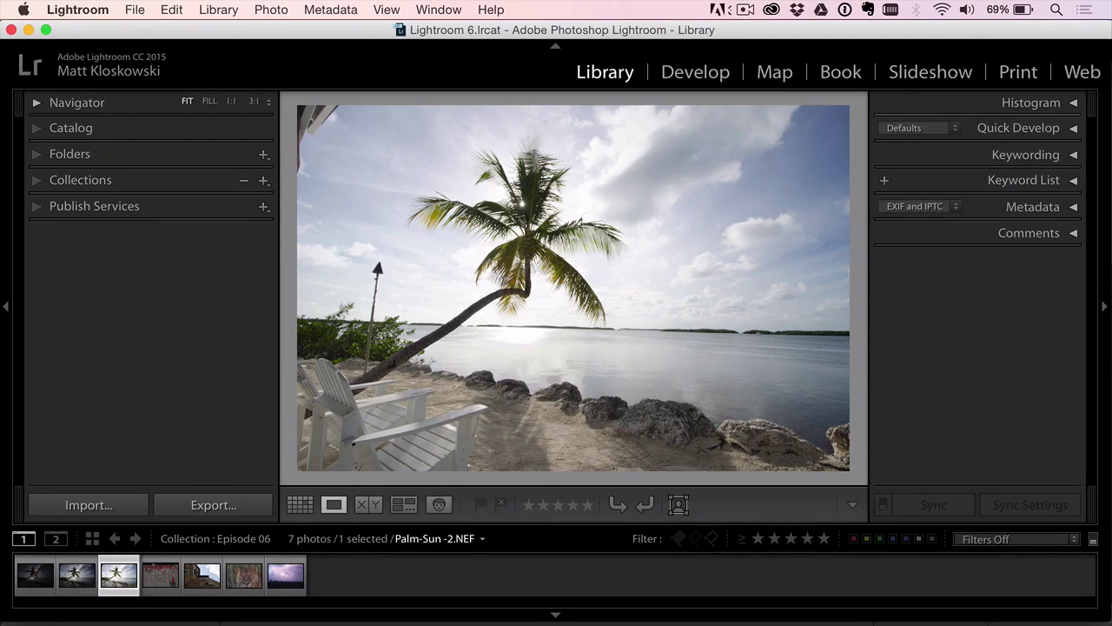
{"action": "key", "text": "Left"}
{"action": "key", "text": "Left"}
{"action": "key", "text": "Right"}
{"action": "key", "text": "Right"}
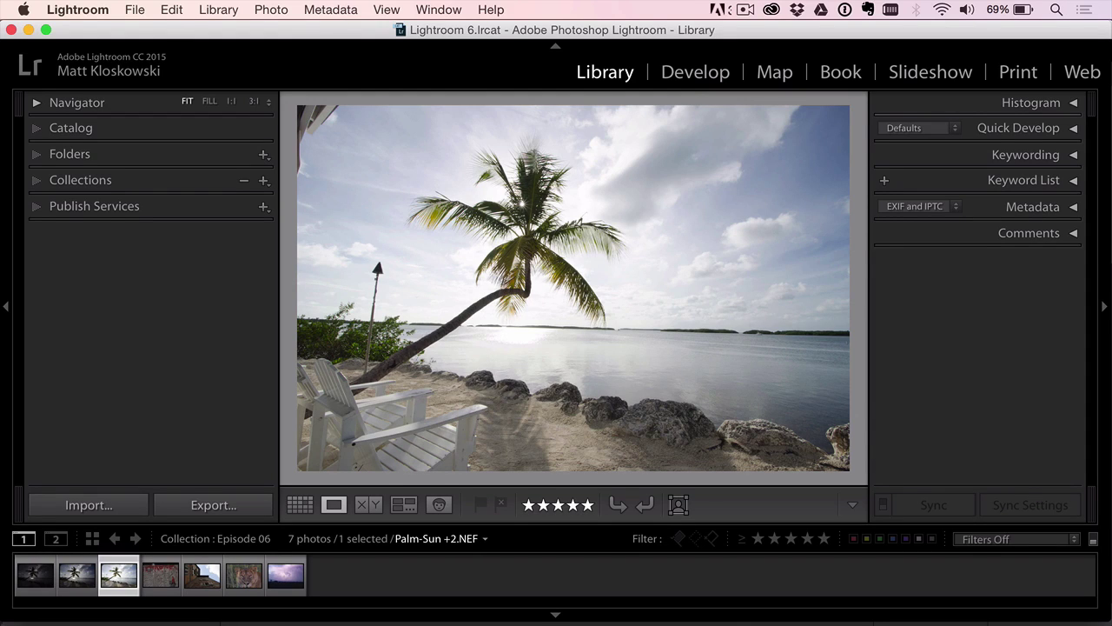
{"action": "key", "text": "Left"}
{"action": "key", "text": "Left"}
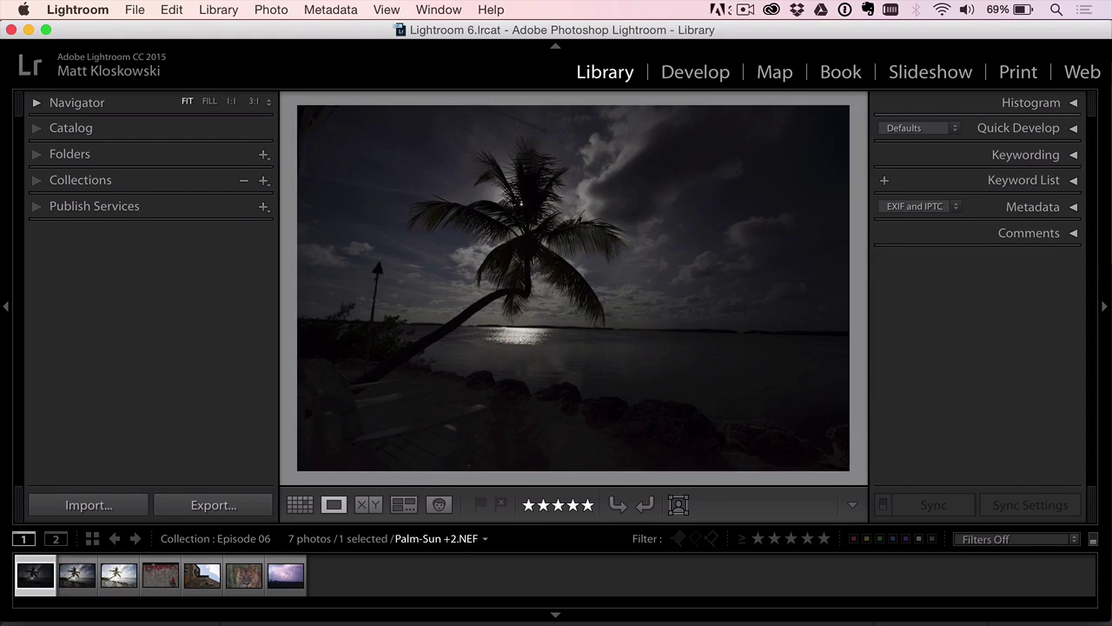
Show the Basic adjustments in the Develop module and bring up the brightest palm exposure, Palm-Sun +2.NEF.
{"action": "left_click", "coordinate": [686, 72]}
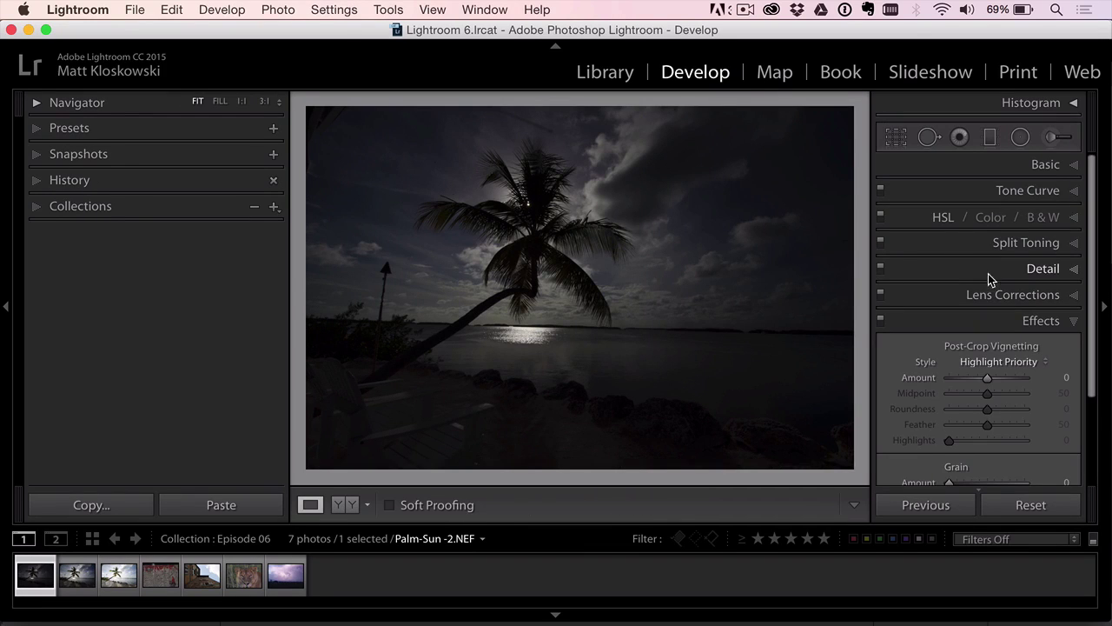
{"action": "left_click", "coordinate": [1056, 165]}
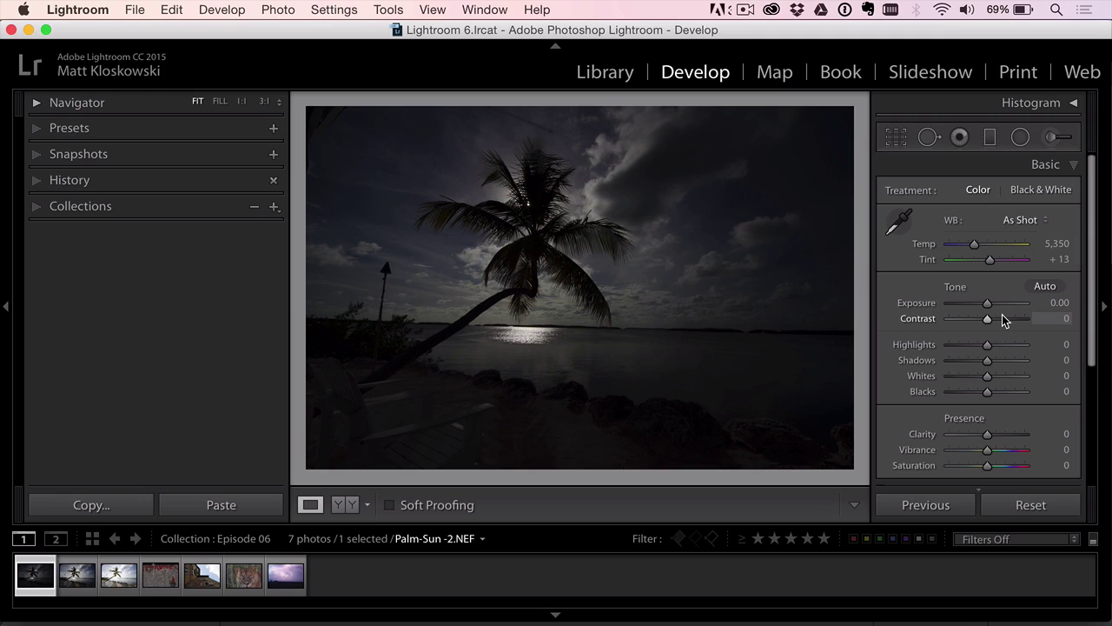
{"action": "key", "text": "Right"}
{"action": "key", "text": "Right"}
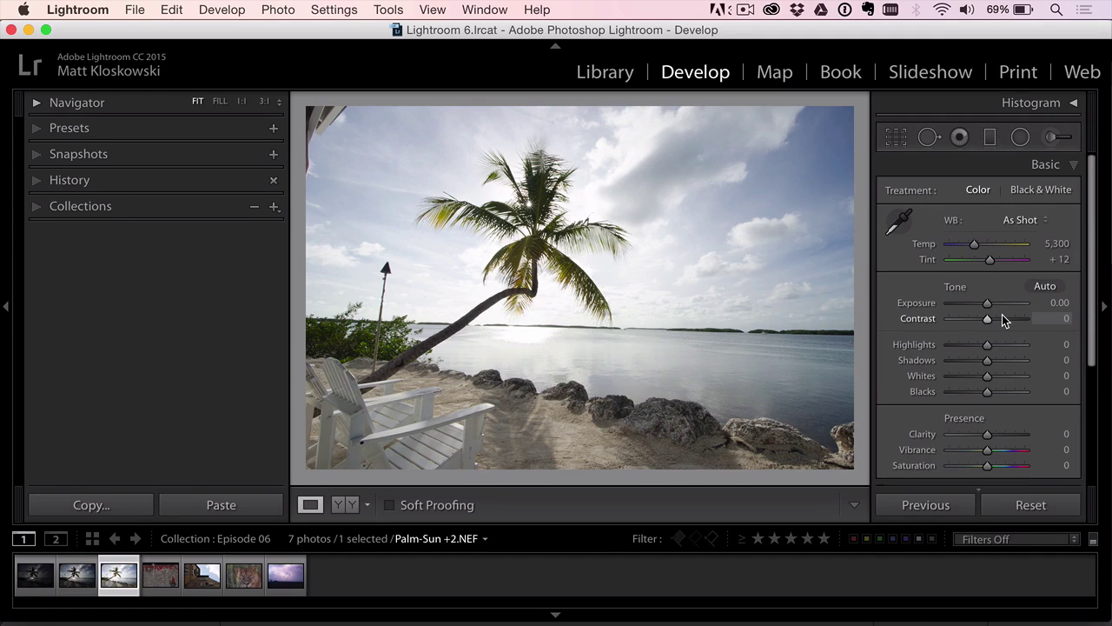
Try lowering Exposure to −2.65 on Palm-Sun 0.NEF and to −2.85 on Palm-Sun +2.NEF, resetting each to zero.
{"action": "key", "text": "Left"}
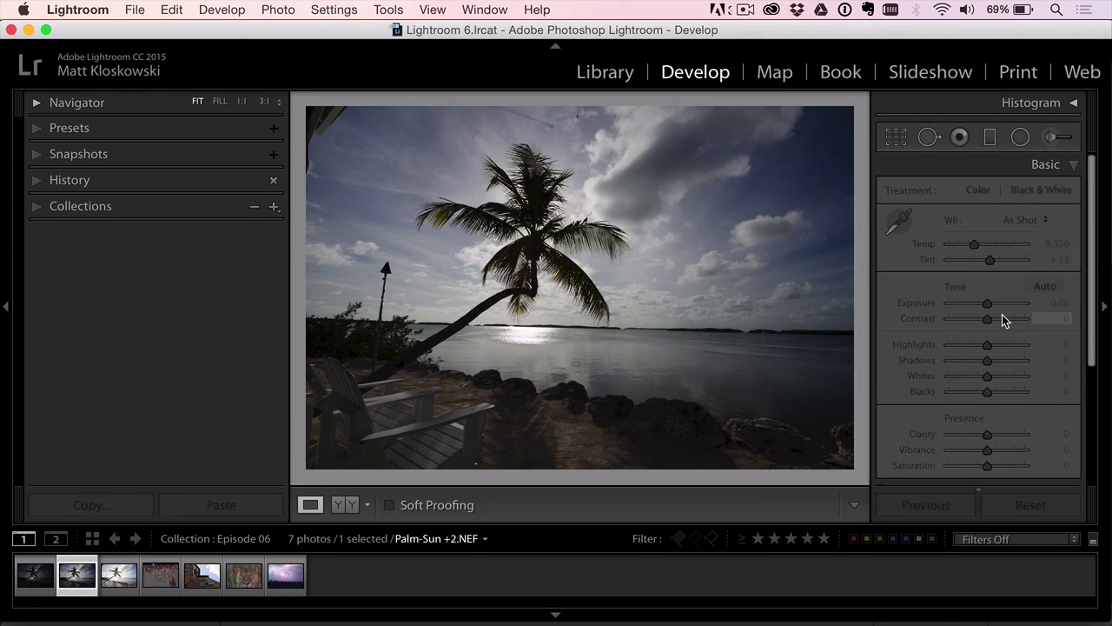
{"action": "mouse_move", "coordinate": [984, 305]}
{"action": "left_mouse_down"}
{"action": "mouse_move", "coordinate": [967, 309]}
{"action": "mouse_move", "coordinate": [1035, 304]}
{"action": "mouse_move", "coordinate": [965, 310]}
{"action": "left_mouse_up"}
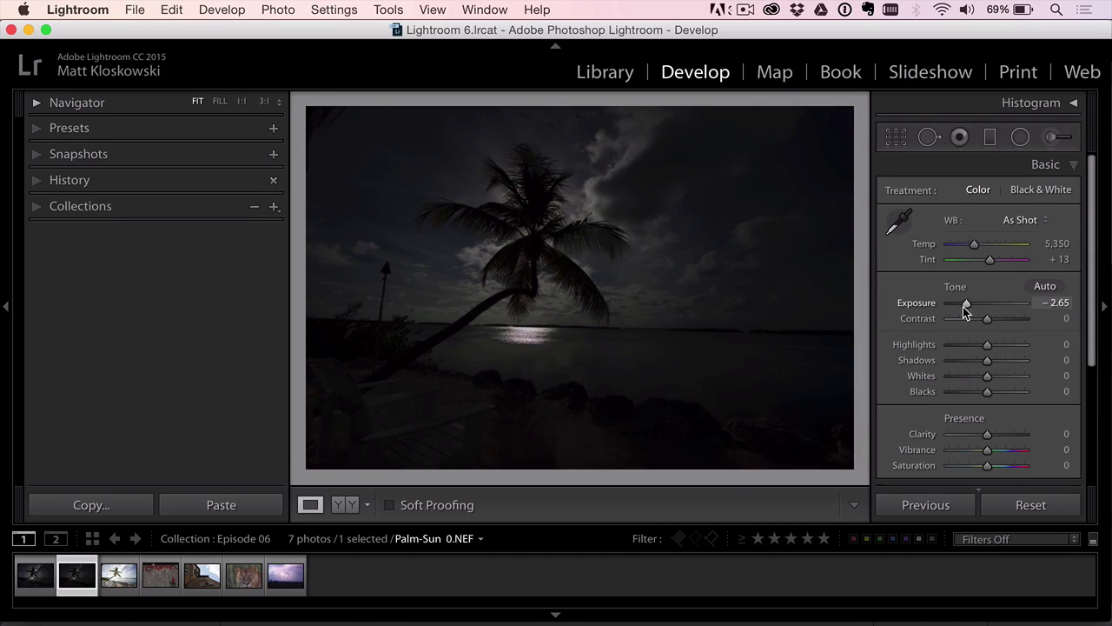
{"action": "double_click", "coordinate": [917, 304]}
{"action": "key", "text": "Right"}
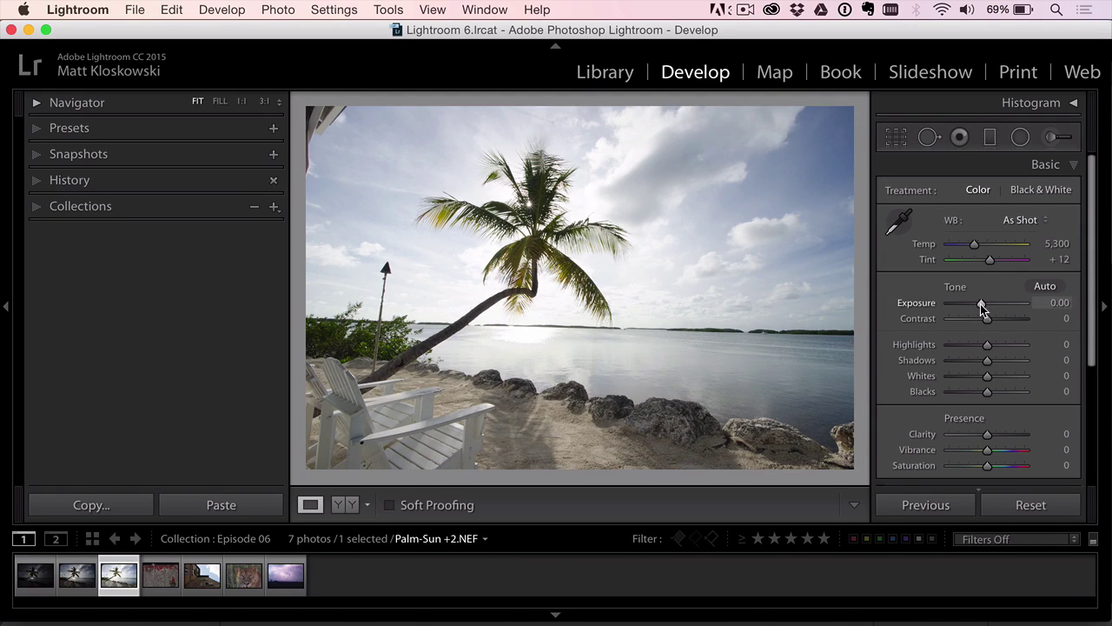
{"action": "left_click_drag", "start_coordinate": [982, 310], "coordinate": [965, 308]}
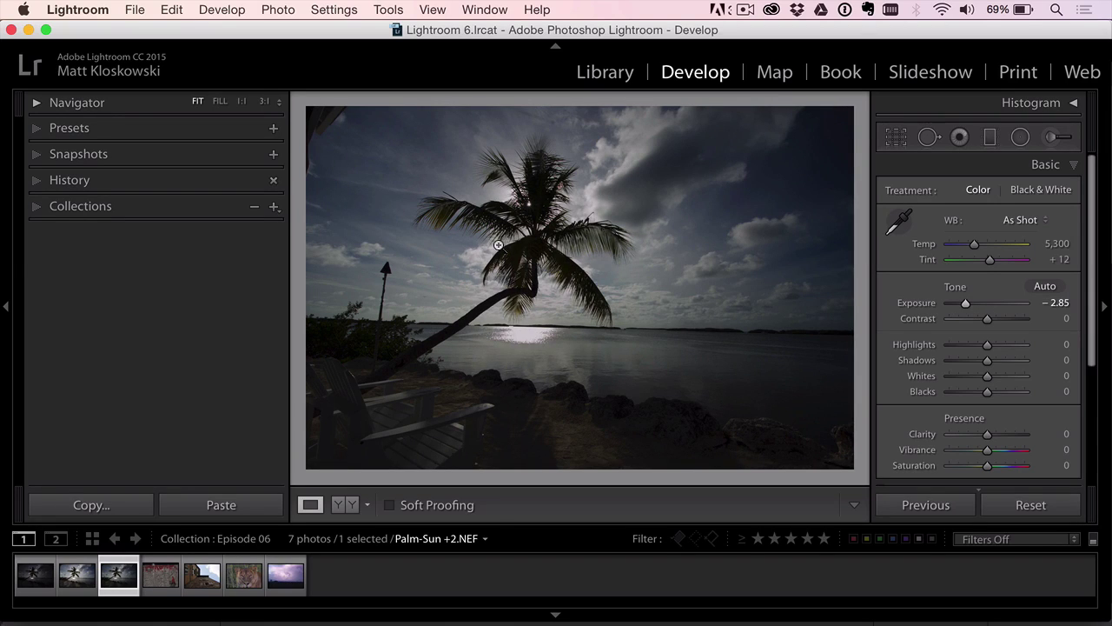
{"action": "double_click", "coordinate": [904, 303]}
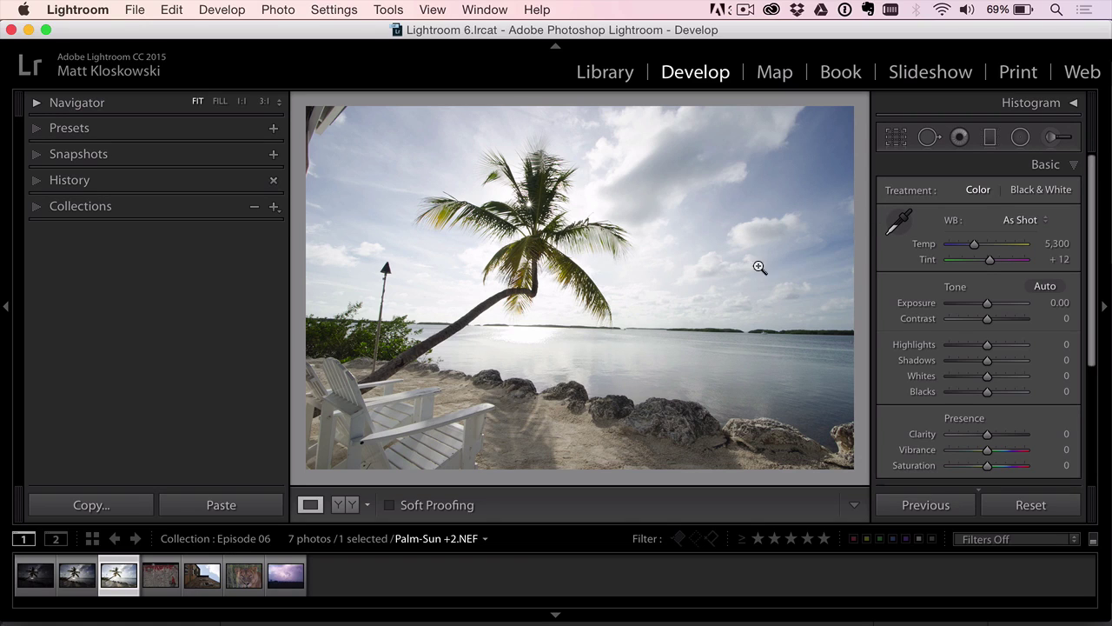
Straighten the palm photo along the horizon line, rotating the crop to an angle of about −1.43.
{"action": "left_click", "coordinate": [895, 139]}
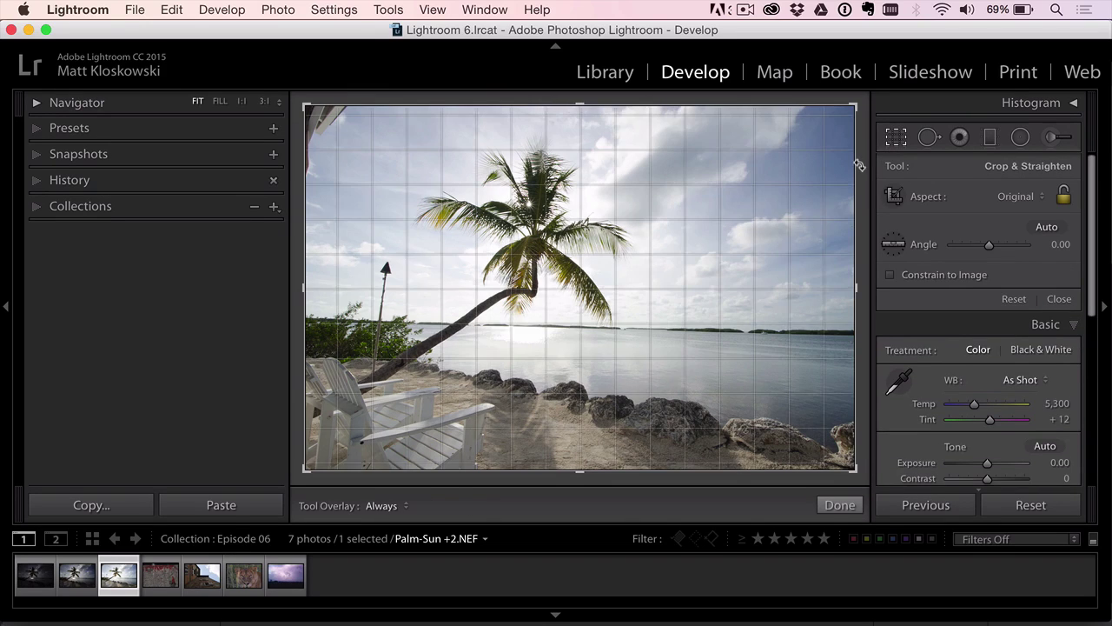
{"action": "left_click_drag", "start_coordinate": [861, 165], "coordinate": [859, 159]}
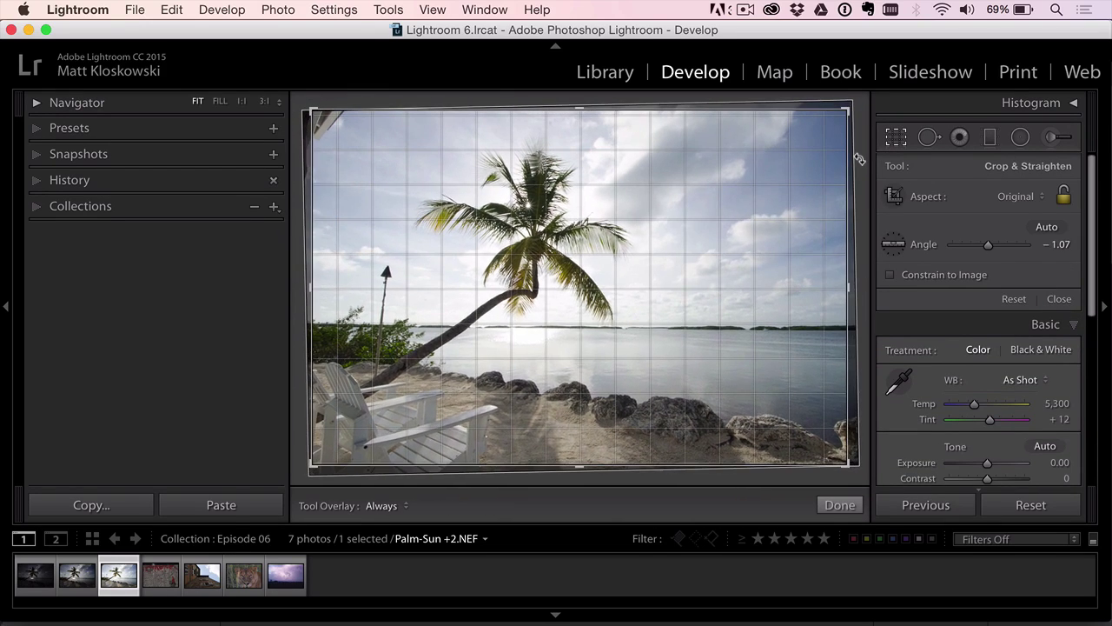
{"action": "left_click", "coordinate": [893, 245]}
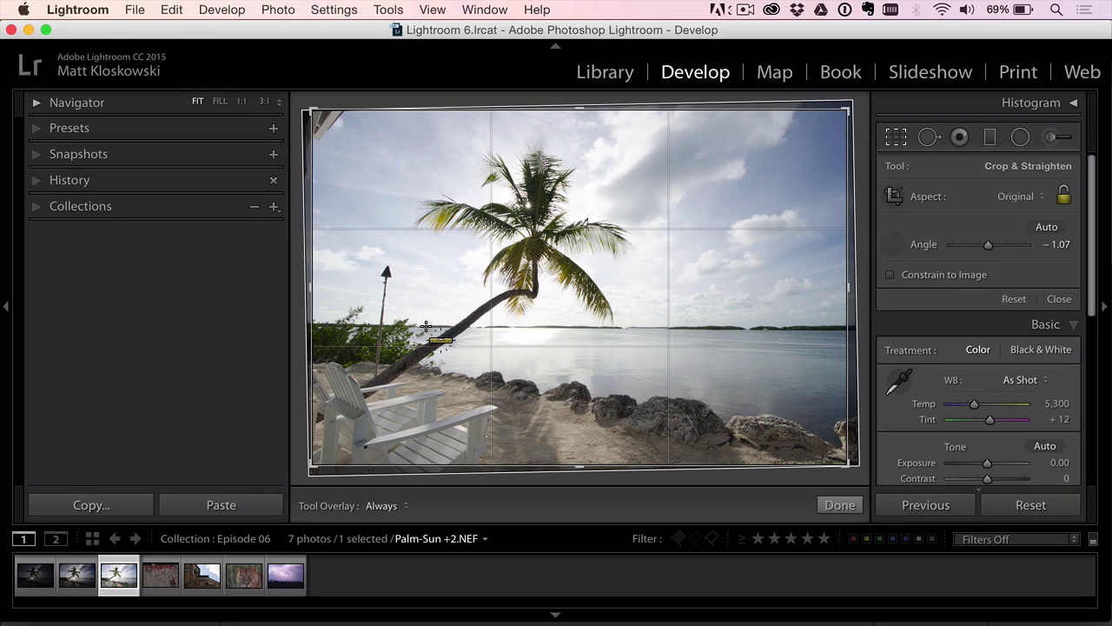
{"action": "left_click_drag", "start_coordinate": [434, 326], "coordinate": [876, 331]}
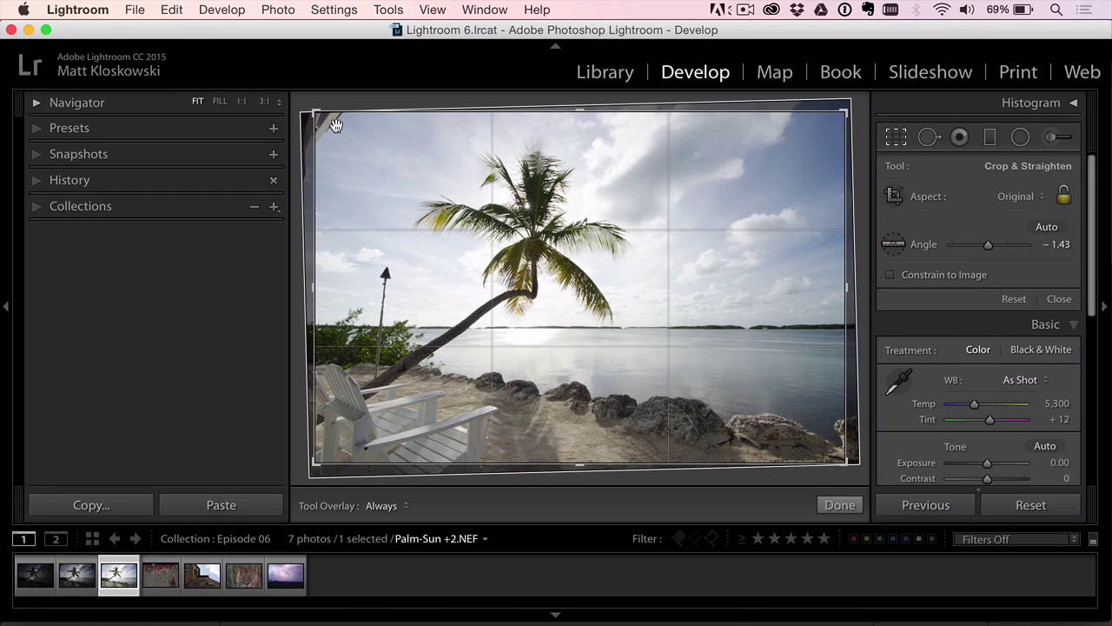
Tighten the crop to a custom ratio that cuts off the roof corner above the chairs, and apply it.
{"action": "left_click_drag", "start_coordinate": [315, 113], "coordinate": [400, 122]}
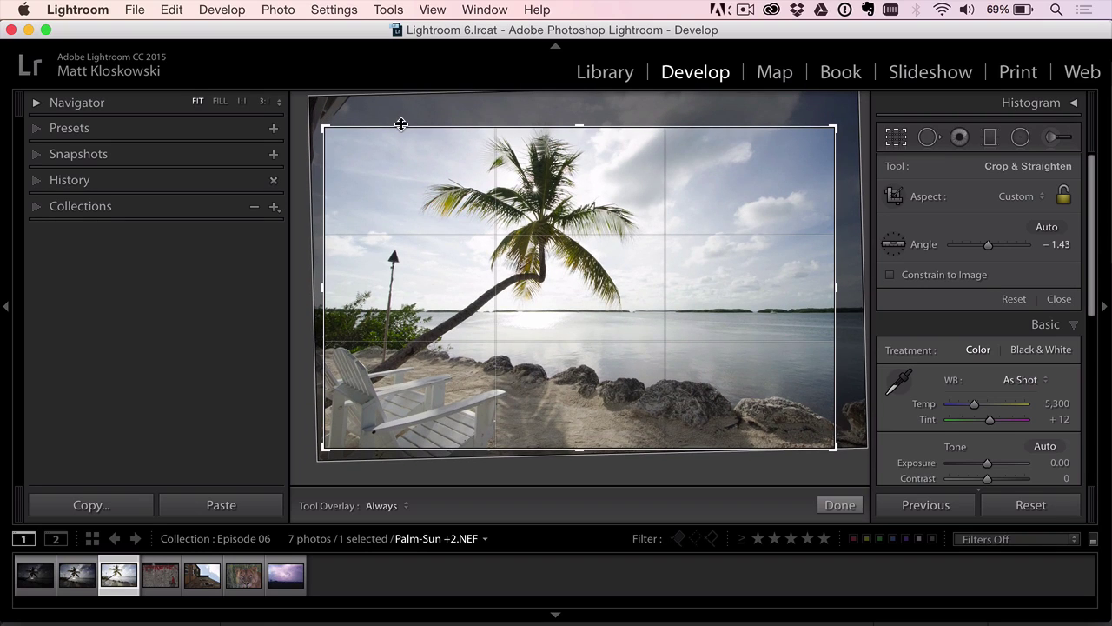
{"action": "left_click_drag", "start_coordinate": [836, 144], "coordinate": [823, 150]}
{"action": "key", "text": "Return"}
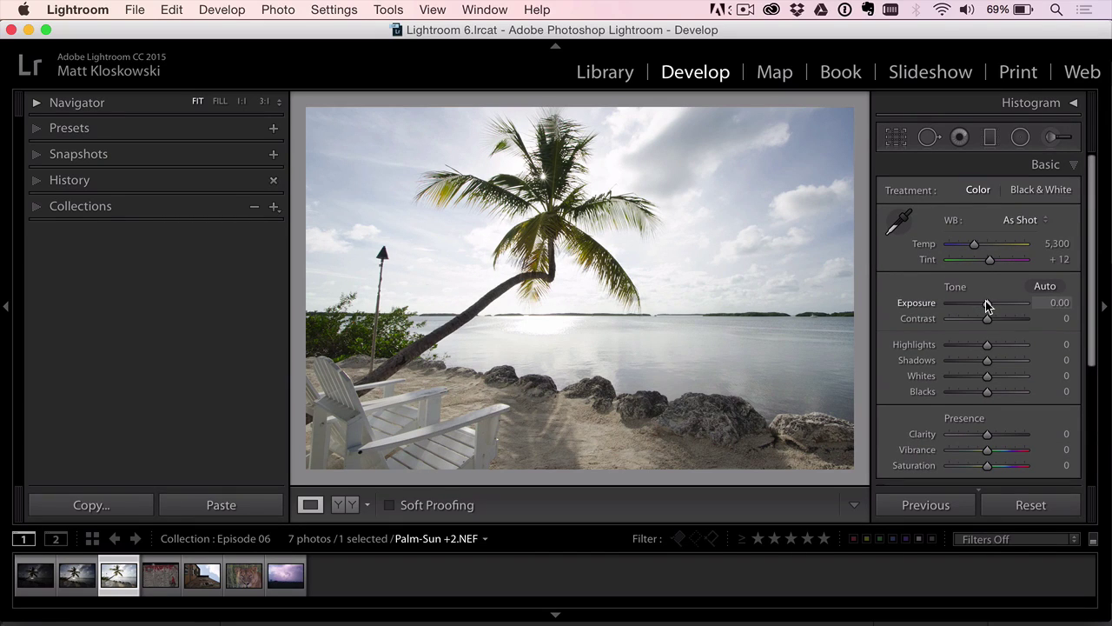
Set the palm photo's Exposure to −0.35 and warm its white balance to a Temp of 6,614.
{"action": "left_click_drag", "start_coordinate": [987, 304], "coordinate": [983, 304]}
{"action": "left_click_drag", "start_coordinate": [975, 244], "coordinate": [984, 247]}
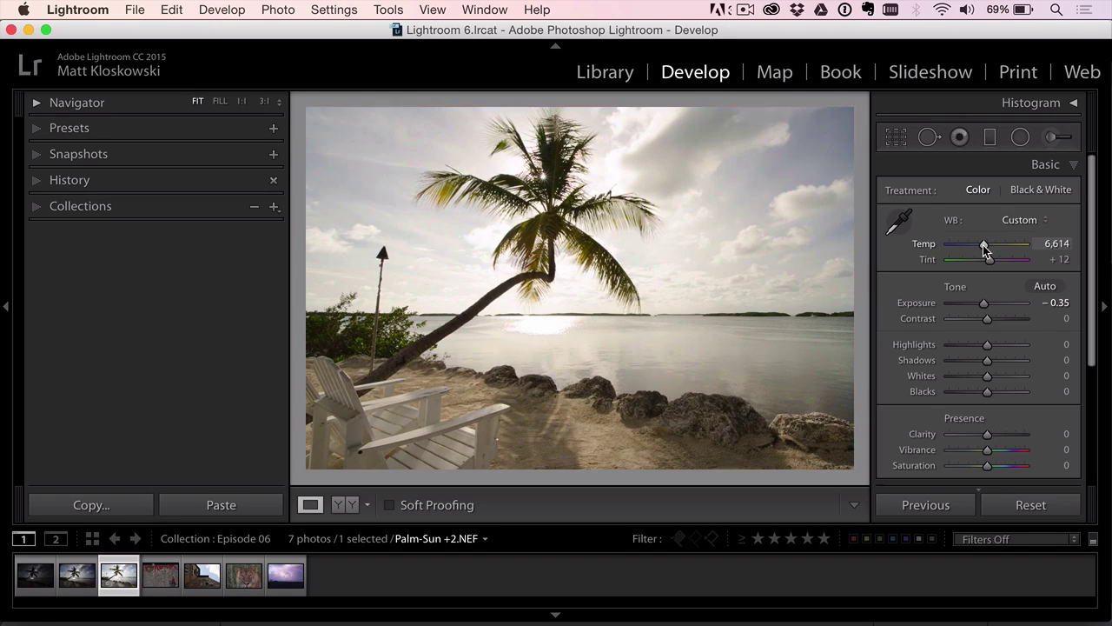
Adjust the palm photo's tones to Highlights −54, Shadows +16, Whites +13 and Blacks −36, and raise Saturation to +30.
{"action": "left_click_drag", "start_coordinate": [987, 345], "coordinate": [974, 395]}
{"action": "left_click", "coordinate": [988, 381], "text": "alt"}
{"action": "left_click_drag", "start_coordinate": [987, 465], "coordinate": [998, 467]}
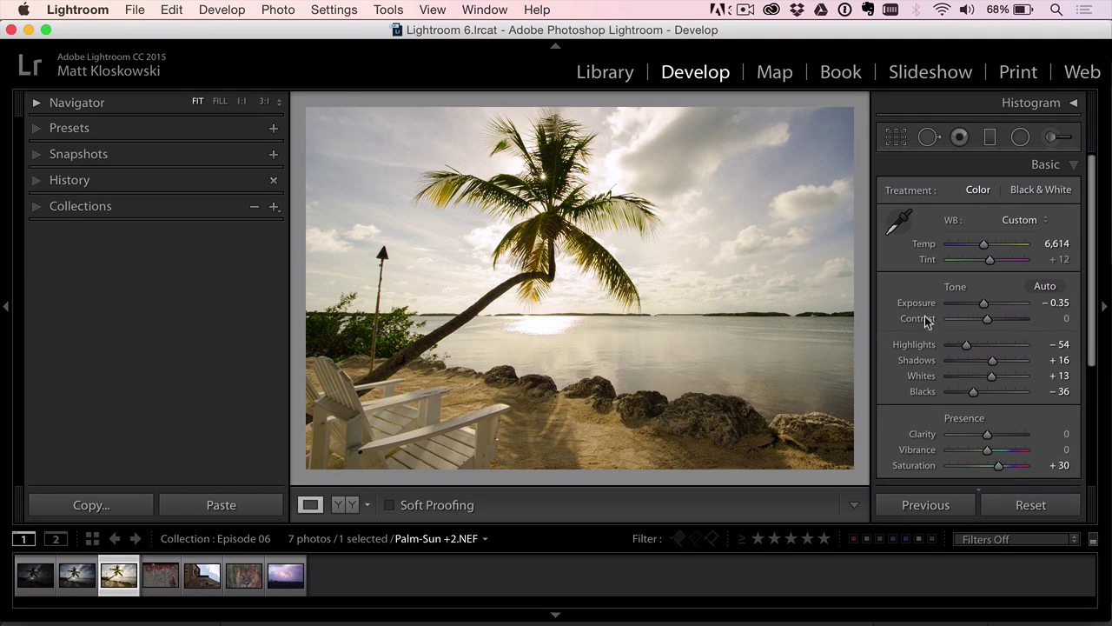
Darken the photo's edges with a Highlight Priority post-crop vignette of Amount −29 and compare before and after.
{"action": "scroll", "coordinate": [960, 338], "scroll_direction": "down", "scroll_amount": 10}
{"action": "left_click", "coordinate": [1030, 435]}
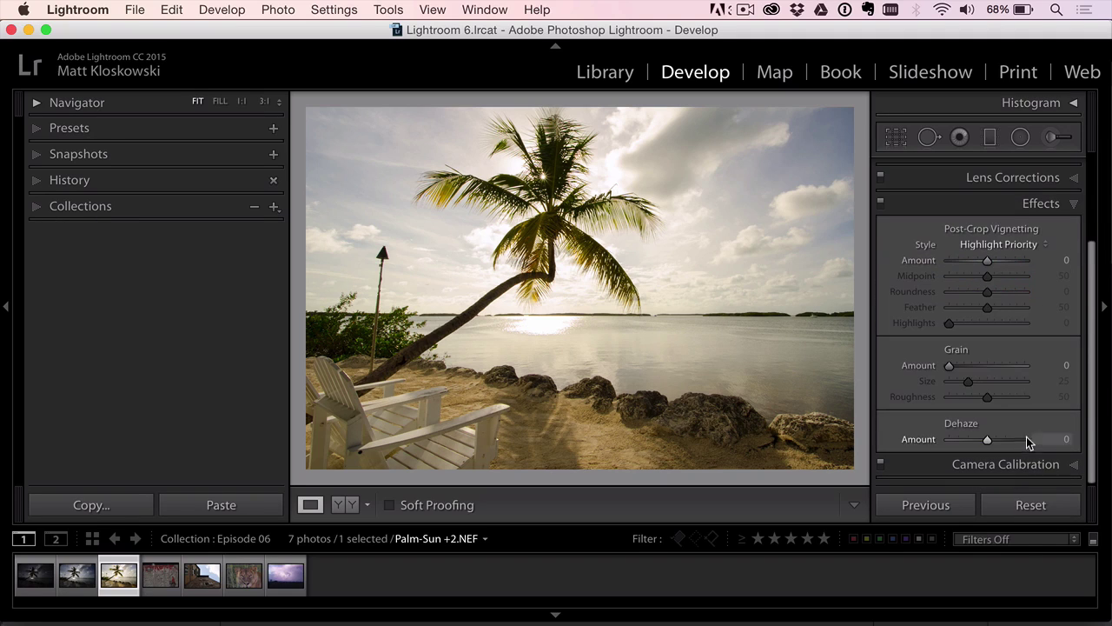
{"action": "left_click_drag", "start_coordinate": [986, 260], "coordinate": [976, 262]}
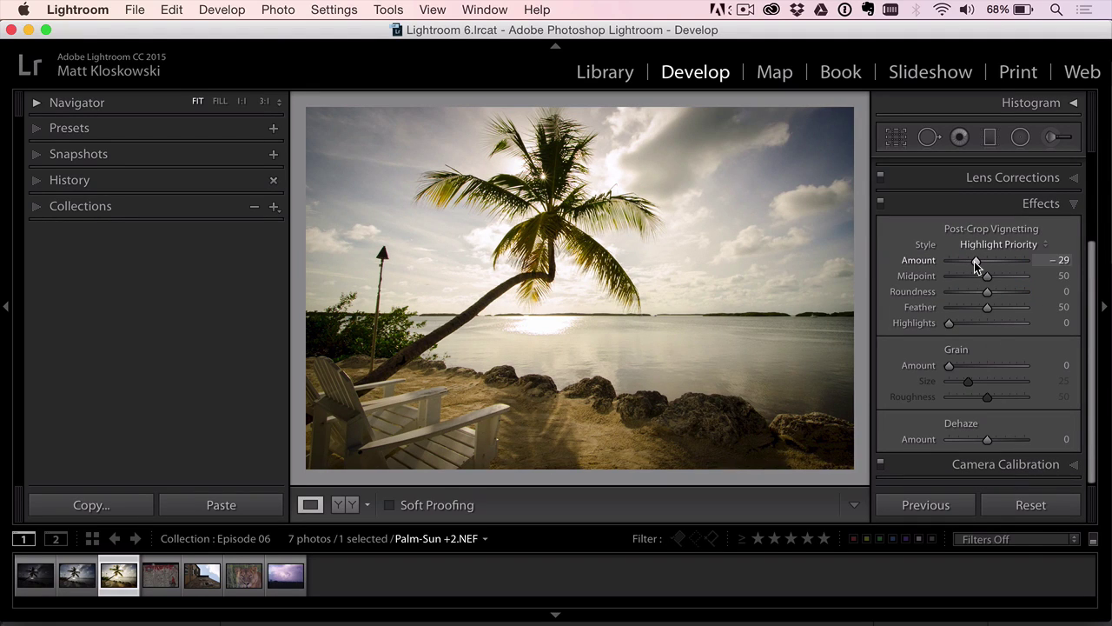
{"action": "key", "text": "backslash"}
{"action": "key", "text": "backslash"}
Sharpen the photo with Amount 93, Radius 1.5 and Detail 59, checking the rocks and sand at 1:1 magnification.
{"action": "scroll", "coordinate": [977, 265], "scroll_direction": "up", "scroll_amount": 3}
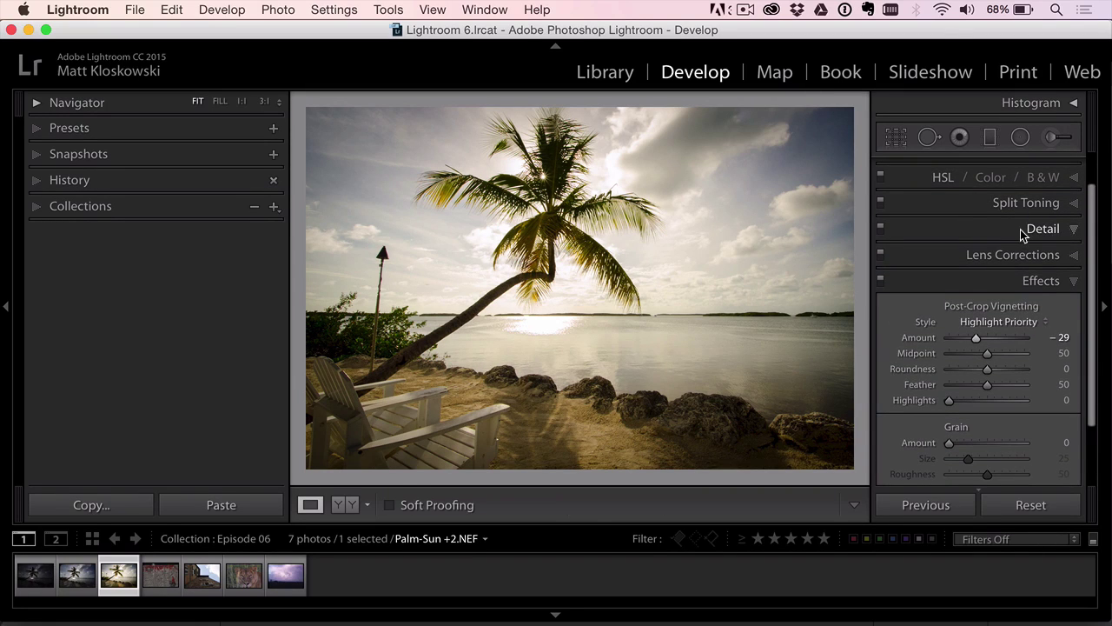
{"action": "left_click", "coordinate": [963, 228]}
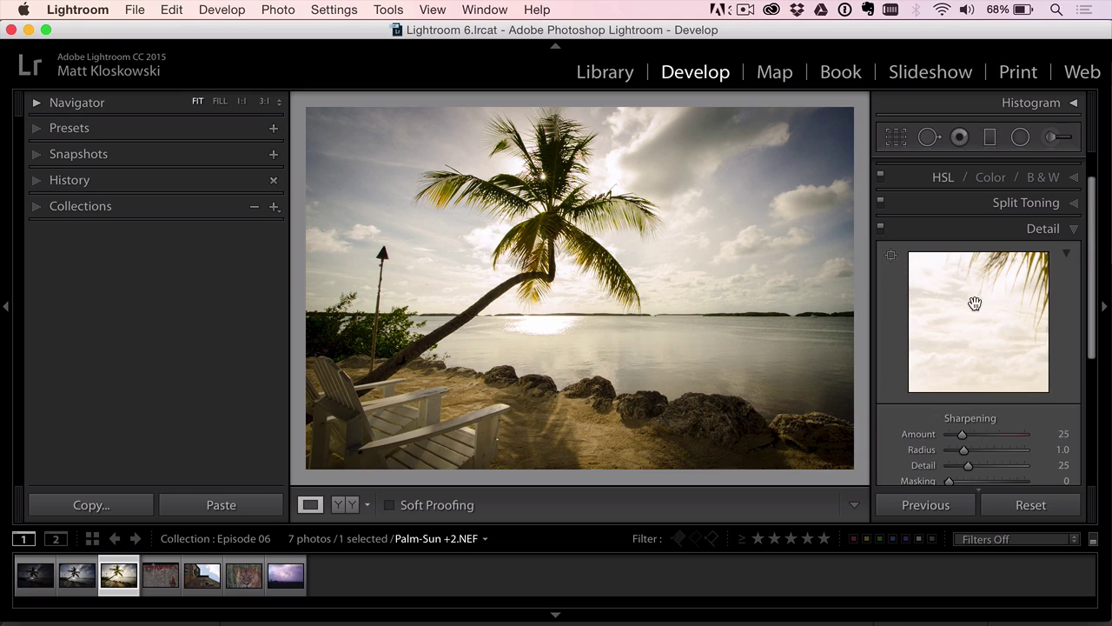
{"action": "left_click", "coordinate": [611, 391]}
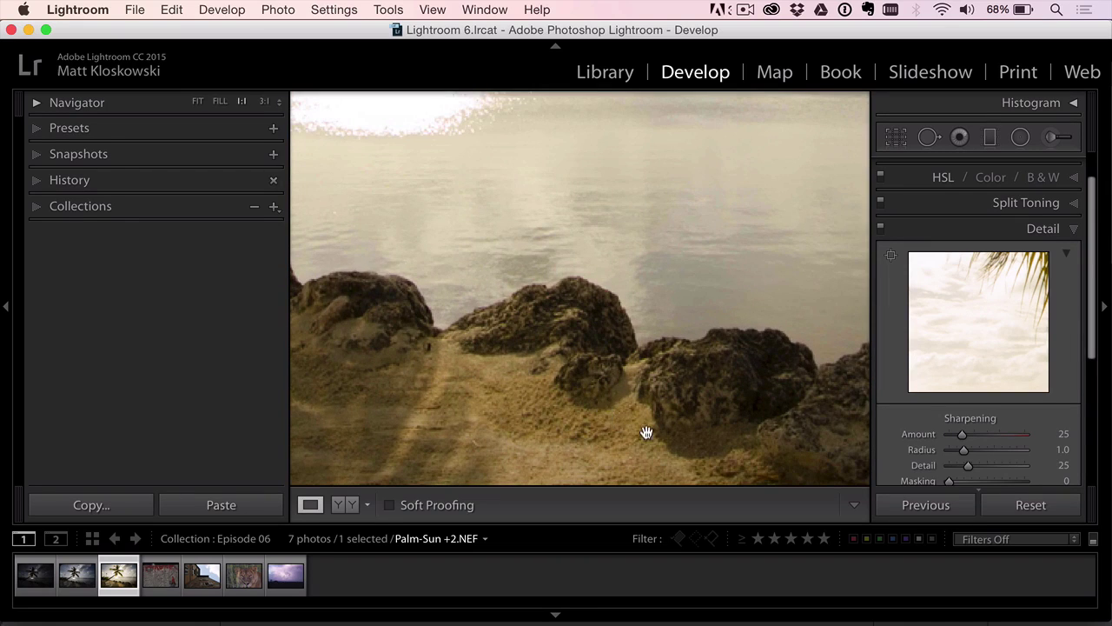
{"action": "left_click_drag", "start_coordinate": [645, 429], "coordinate": [668, 204]}
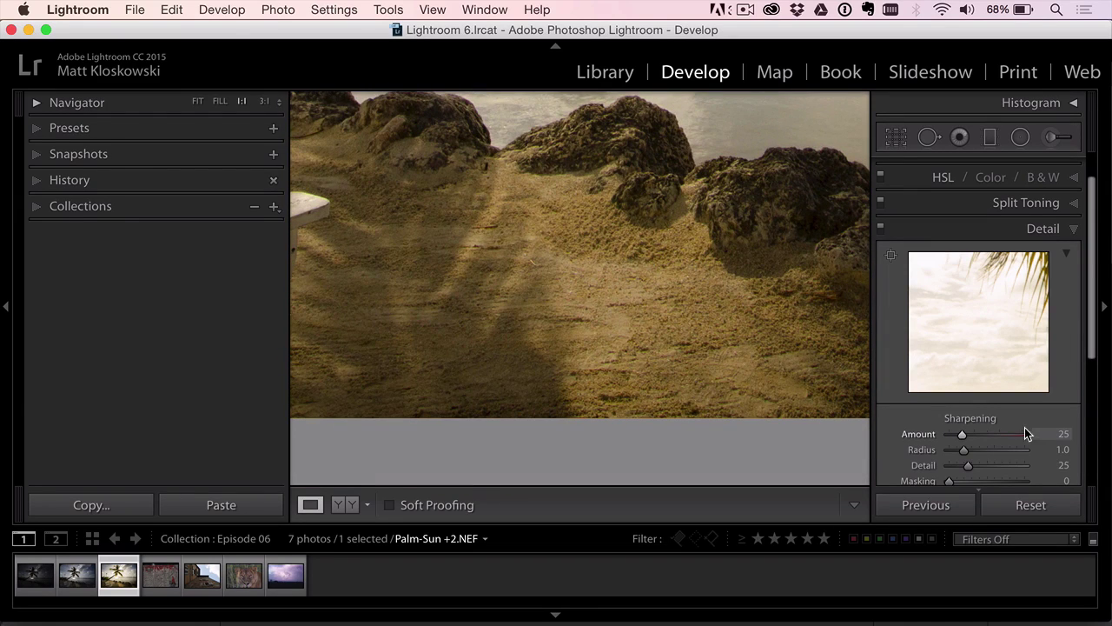
{"action": "left_click_drag", "start_coordinate": [987, 436], "coordinate": [992, 465]}
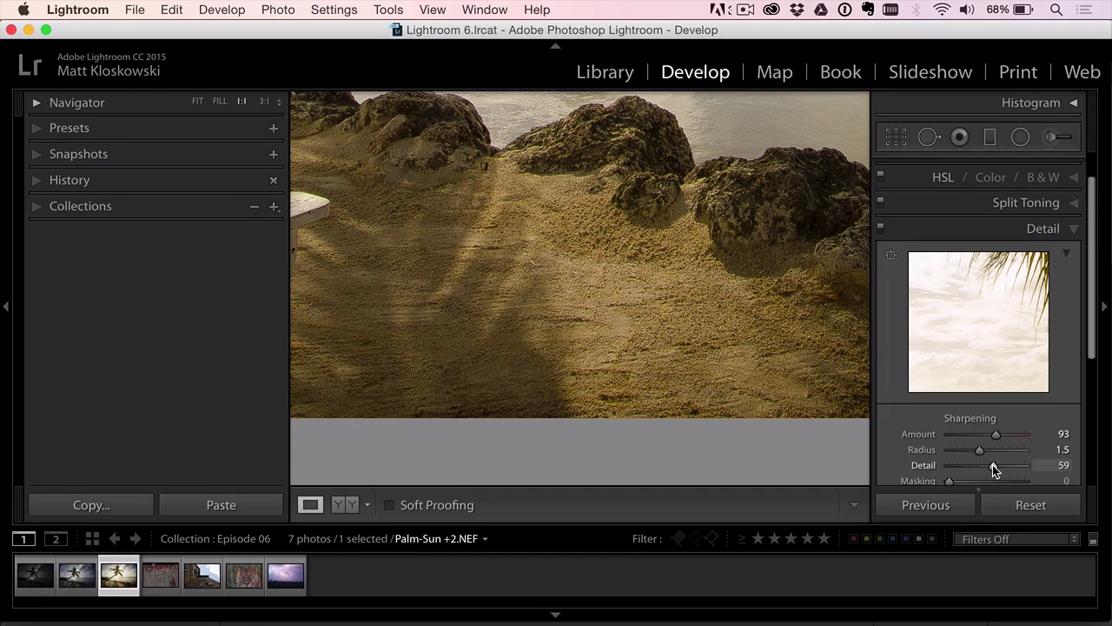
{"action": "left_click", "coordinate": [745, 275]}
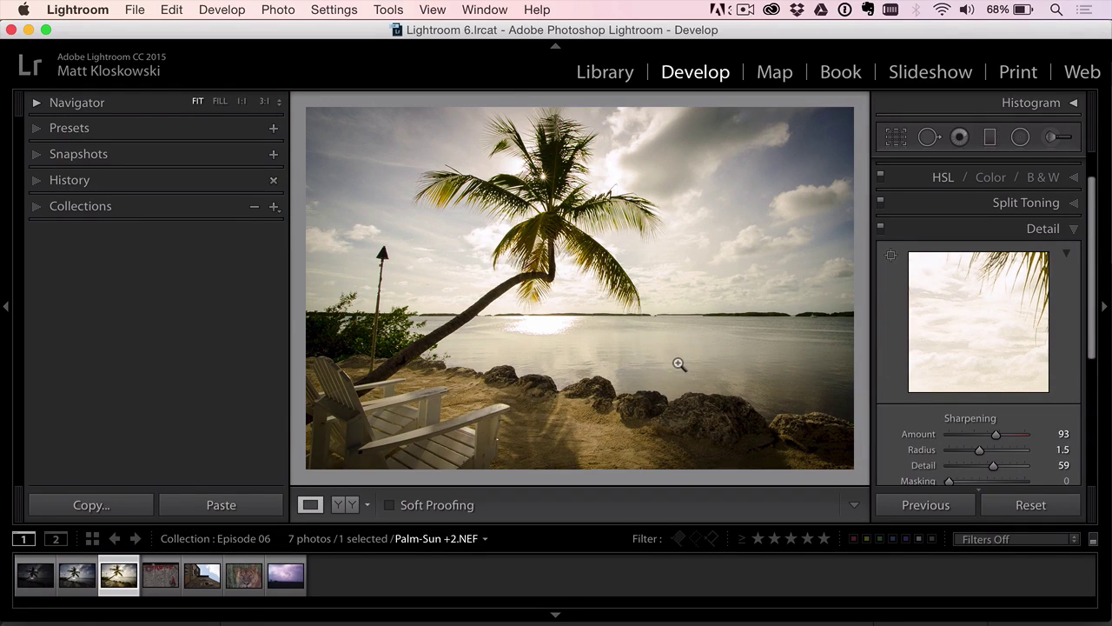
{"action": "scroll", "coordinate": [993, 405], "scroll_direction": "down", "scroll_amount": 5}
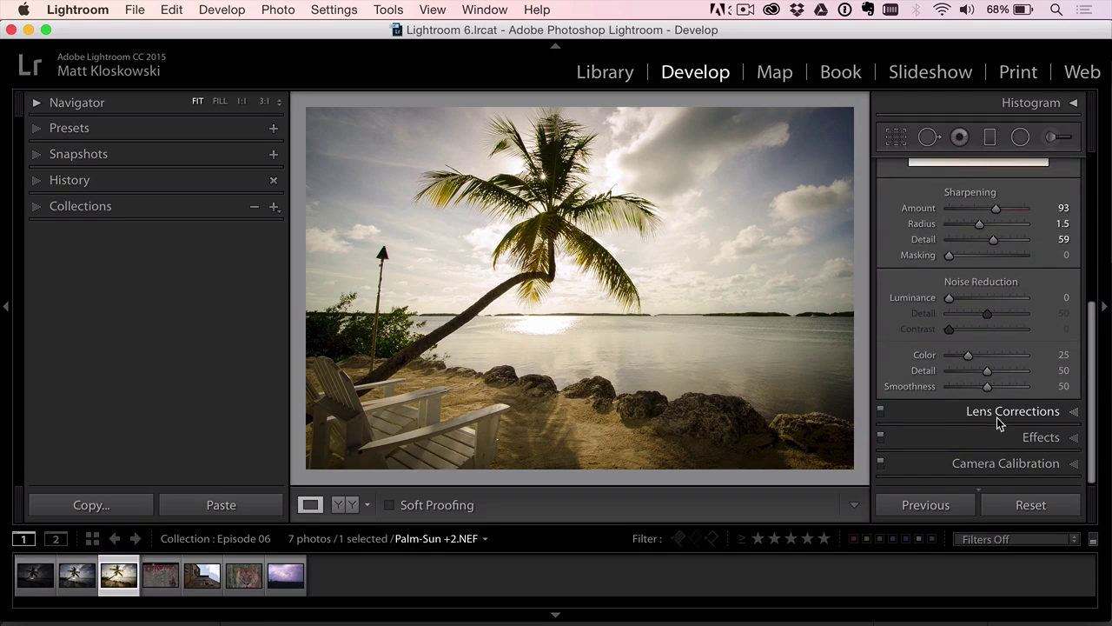
Reset the palm photo's post-crop vignette Amount to 0 and return its white balance to As Shot.
{"action": "left_click", "coordinate": [1001, 436]}
{"action": "double_click", "coordinate": [919, 260]}
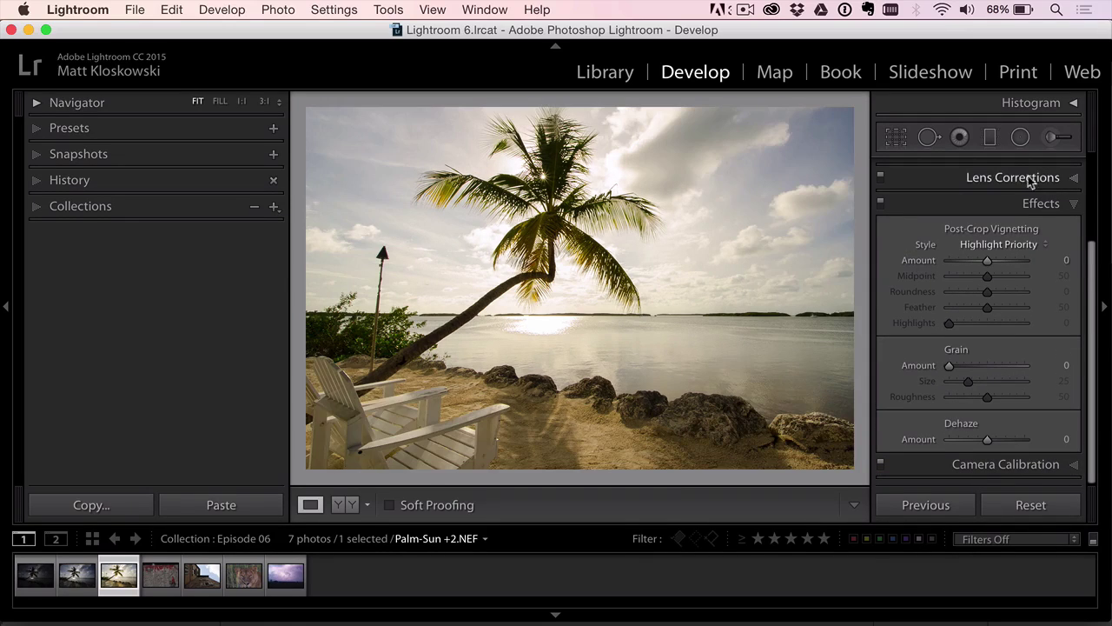
{"action": "scroll", "coordinate": [1034, 243], "scroll_direction": "up", "scroll_amount": 3}
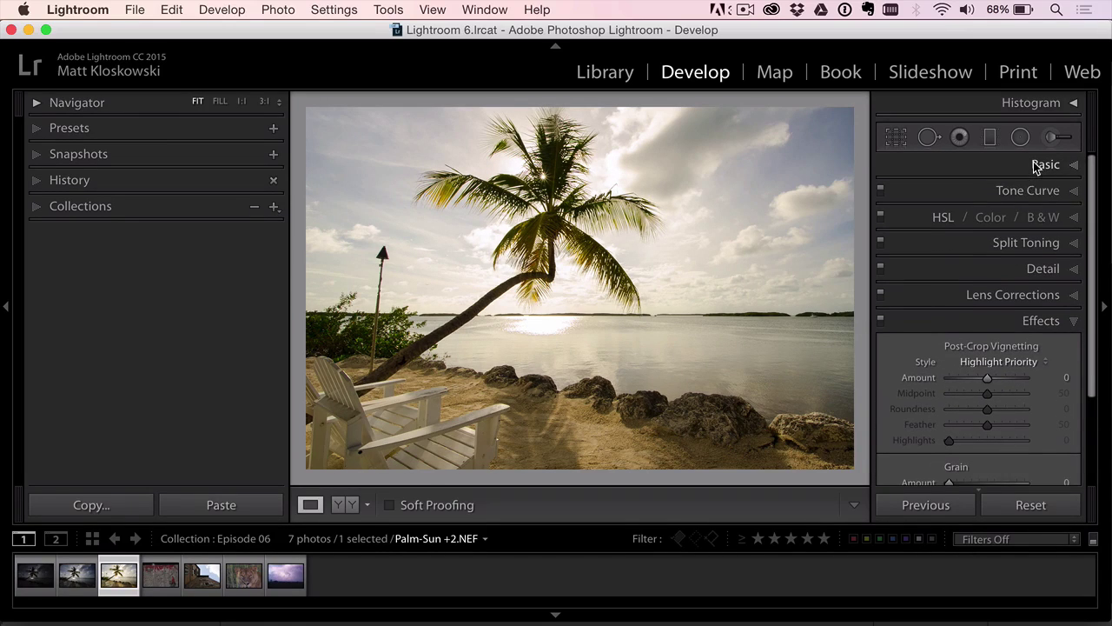
{"action": "left_click", "coordinate": [1036, 165]}
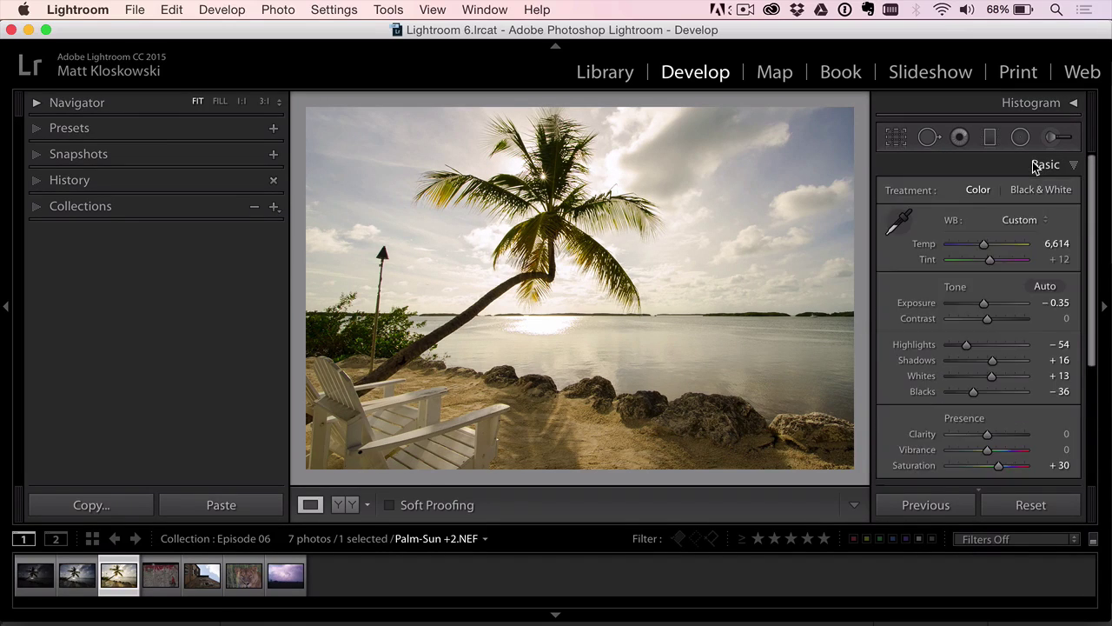
{"action": "double_click", "coordinate": [951, 222]}
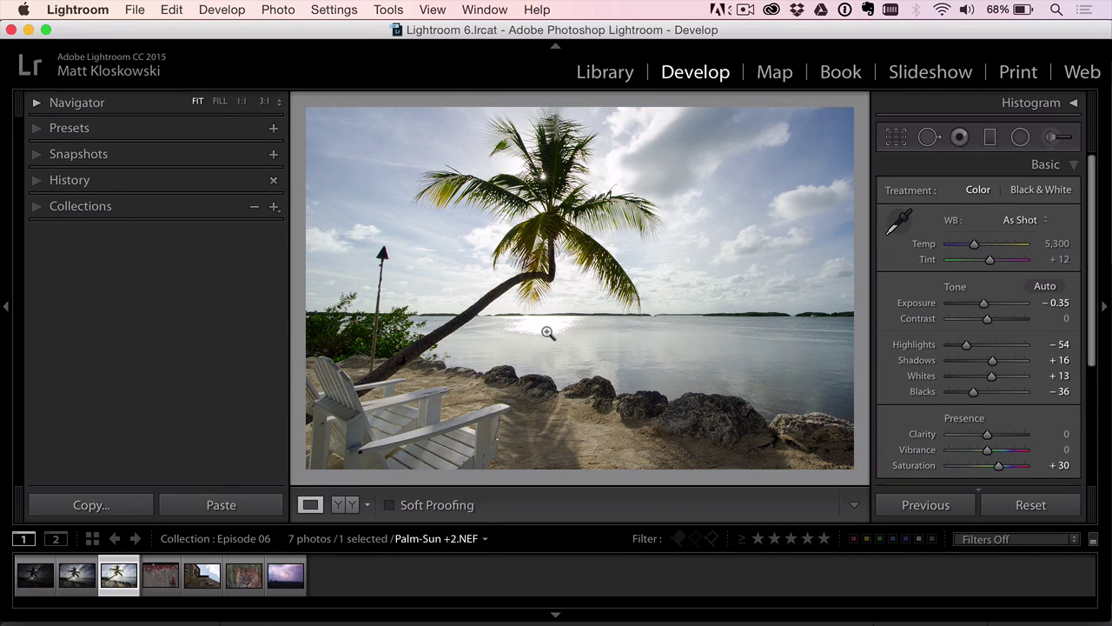
Send the palm photo to the Perfect Layers 9 plug-in for editing in Perfect Photo Suite 9.
{"action": "left_click", "coordinate": [141, 12]}
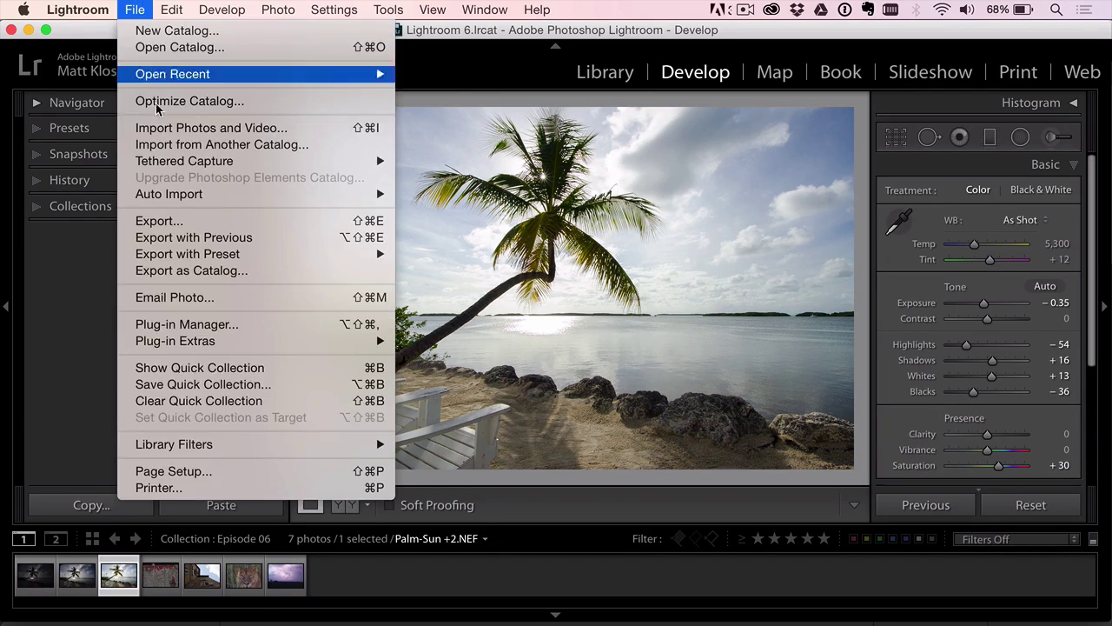
{"action": "mouse_move", "coordinate": [181, 344]}
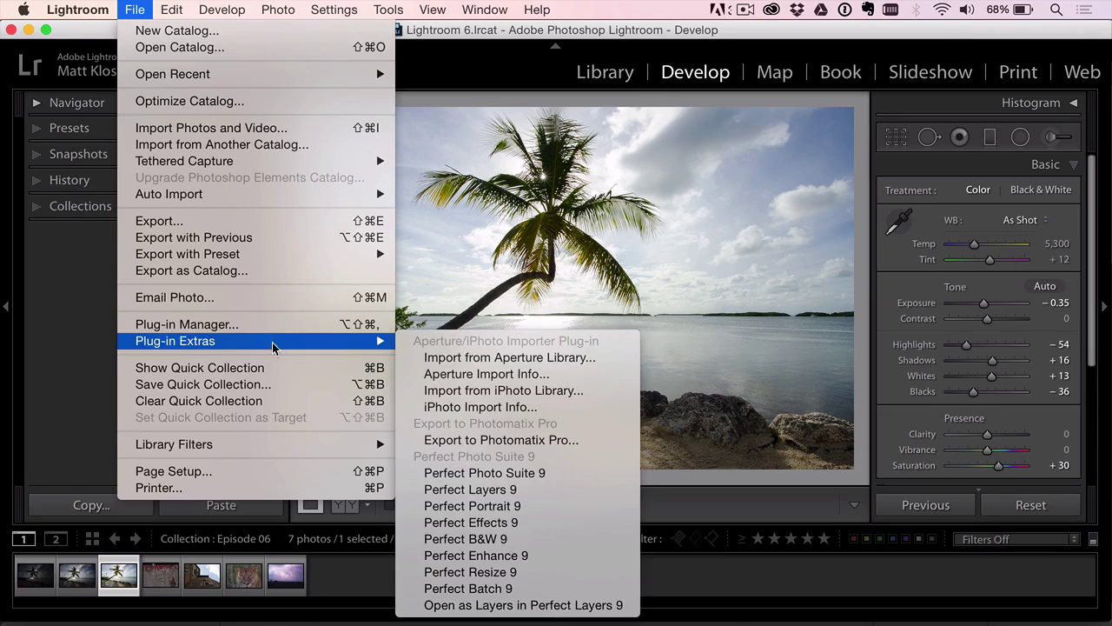
{"action": "left_click", "coordinate": [511, 490]}
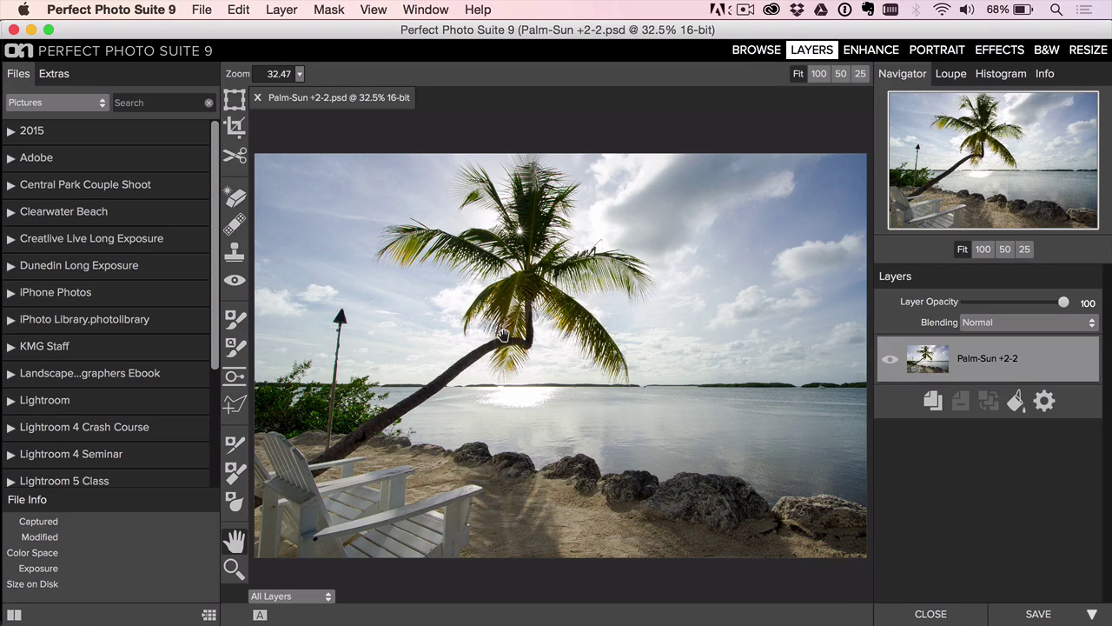
Erase the tiki torch and its pole beside the palm with the object eraser brush at size 100.
{"action": "left_click", "coordinate": [230, 194]}
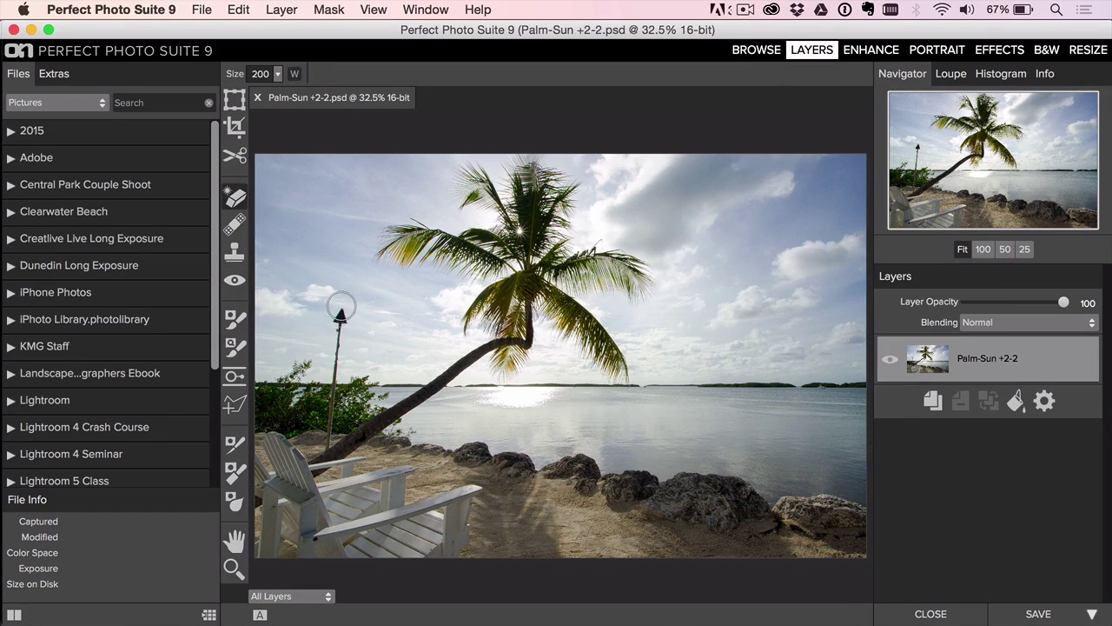
{"action": "key", "text": "bracketleft"}
{"action": "key", "text": "bracketleft"}
{"action": "key", "text": "bracketleft"}
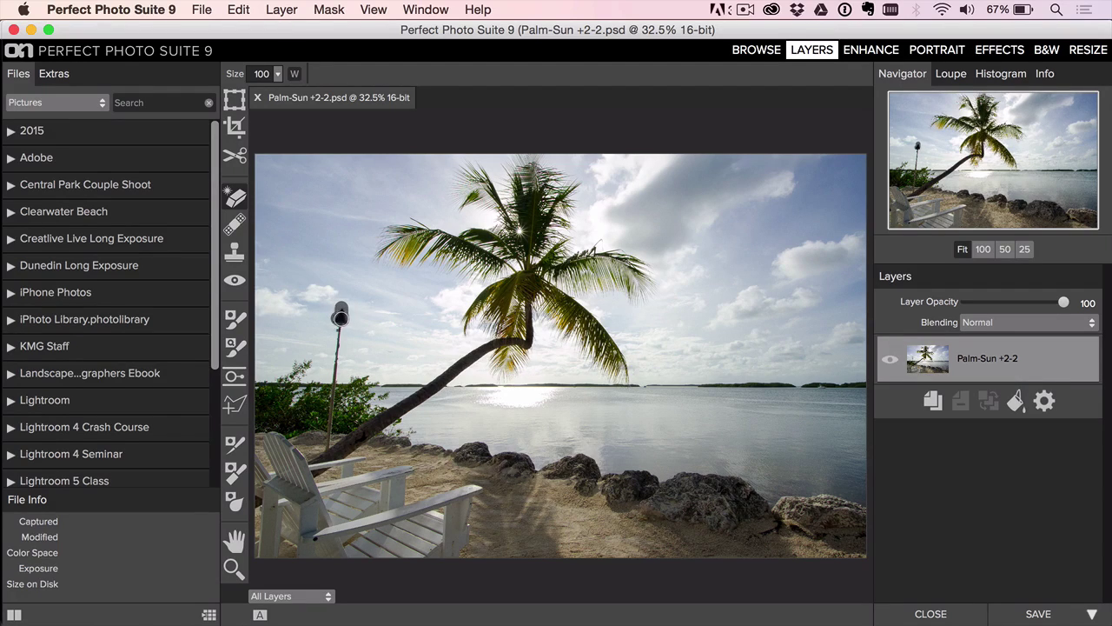
{"action": "left_click_drag", "start_coordinate": [341, 319], "coordinate": [332, 385]}
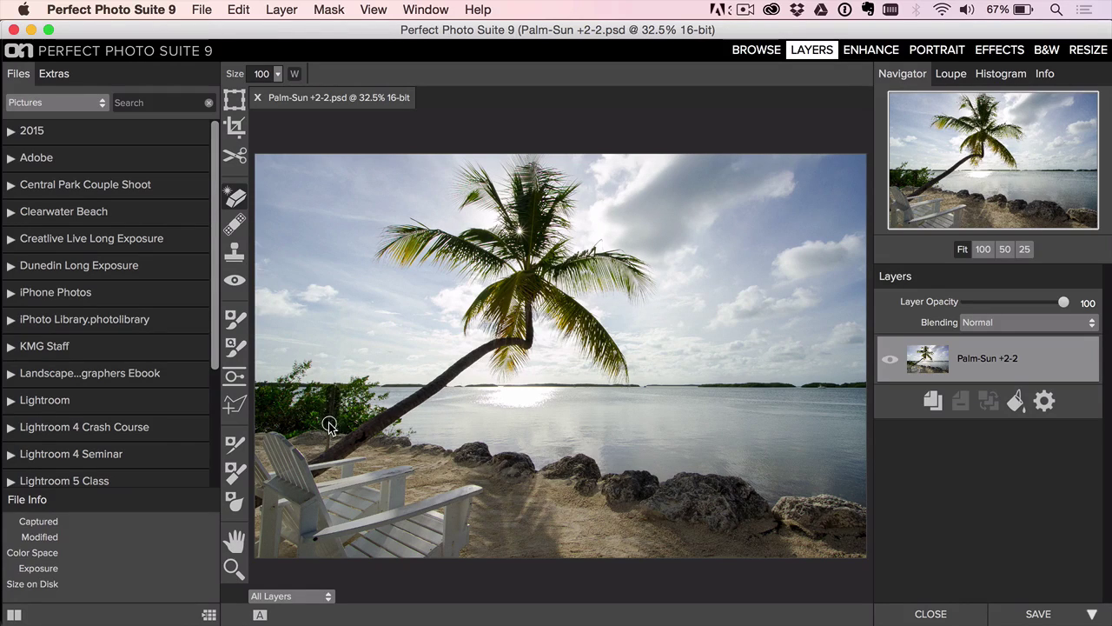
{"action": "left_click", "coordinate": [410, 405]}
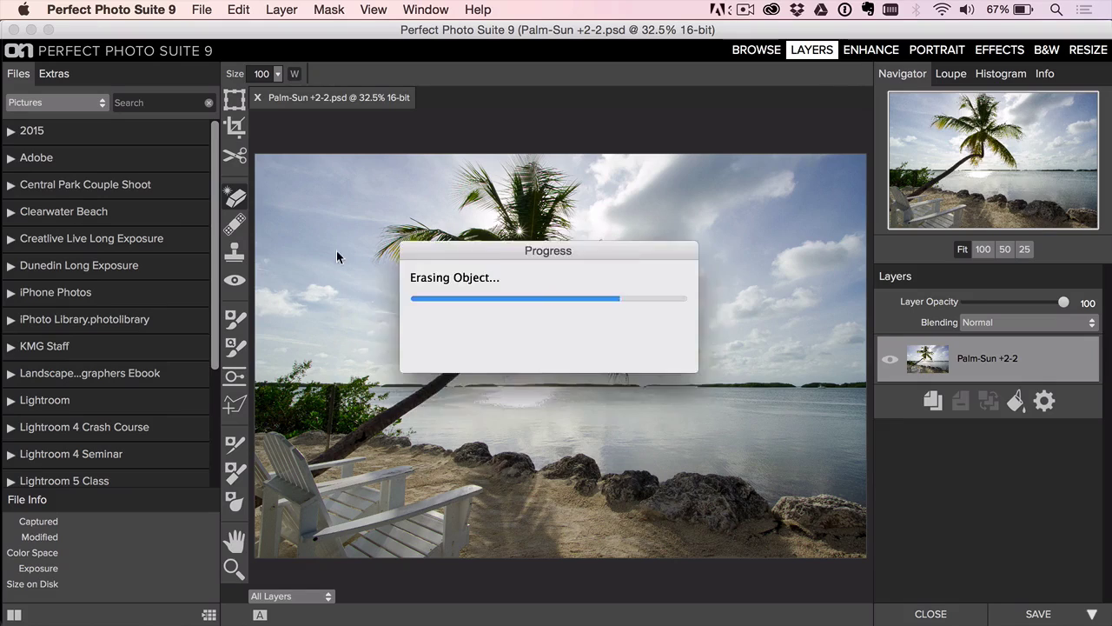
{"action": "left_click", "coordinate": [333, 414]}
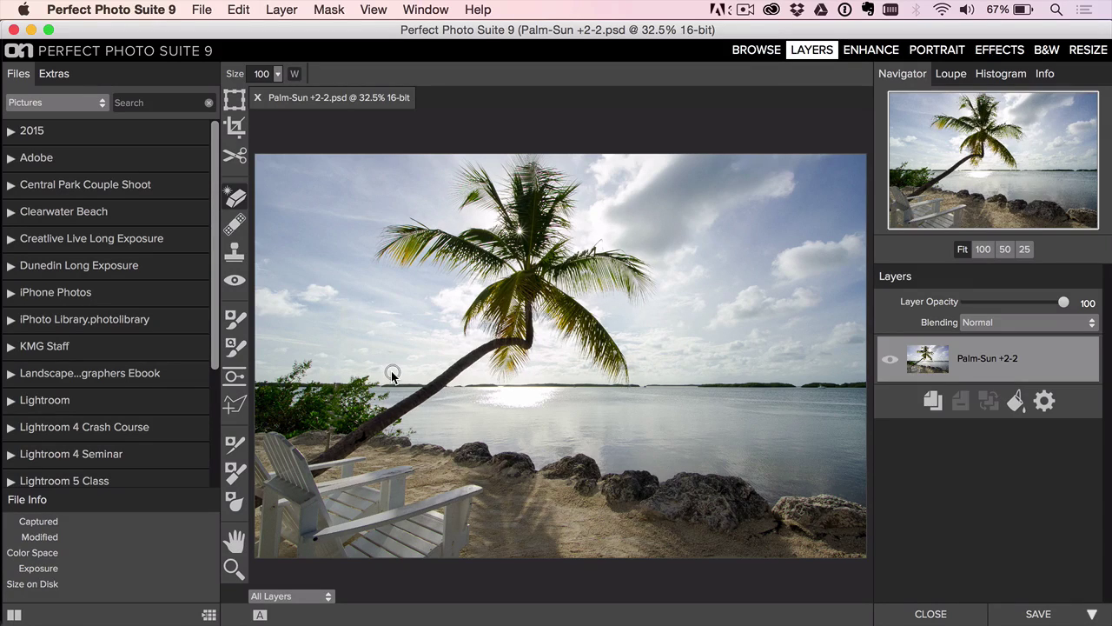
Try to retouch the foliage where the torch stood with a clone stamp of size 125, and undo the stroke.
{"action": "left_click", "coordinate": [234, 251]}
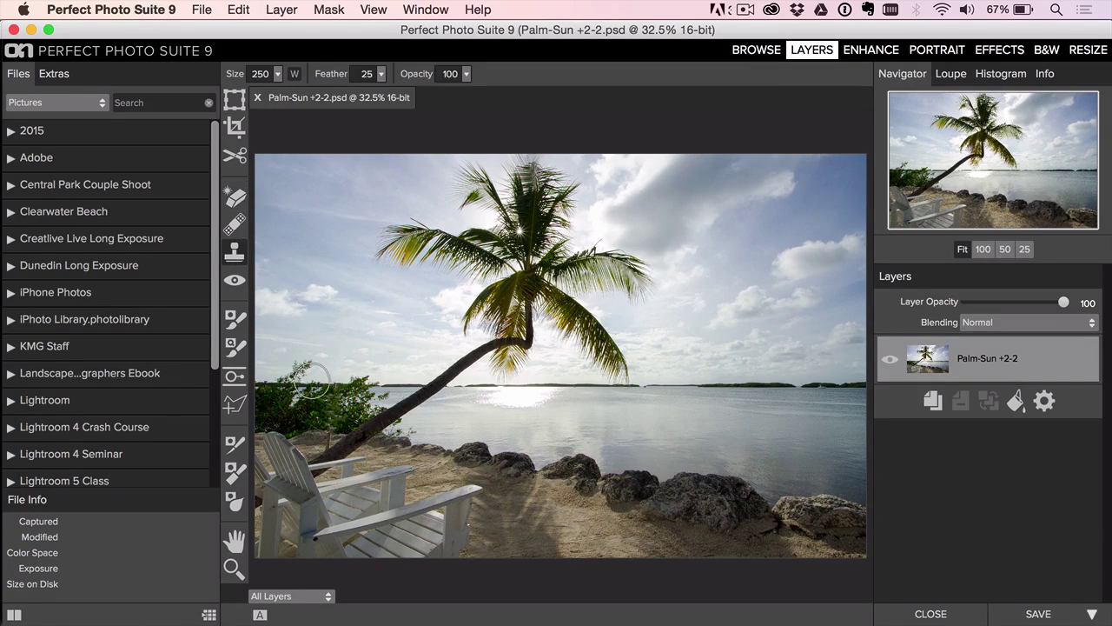
{"action": "key", "text": "bracketleft"}
{"action": "key", "text": "bracketleft"}
{"action": "key", "text": "bracketleft"}
{"action": "key", "text": "bracketleft"}
{"action": "key", "text": "bracketleft"}
{"action": "left_click_drag", "start_coordinate": [334, 396], "coordinate": [337, 421]}
{"action": "key", "text": "super+z"}
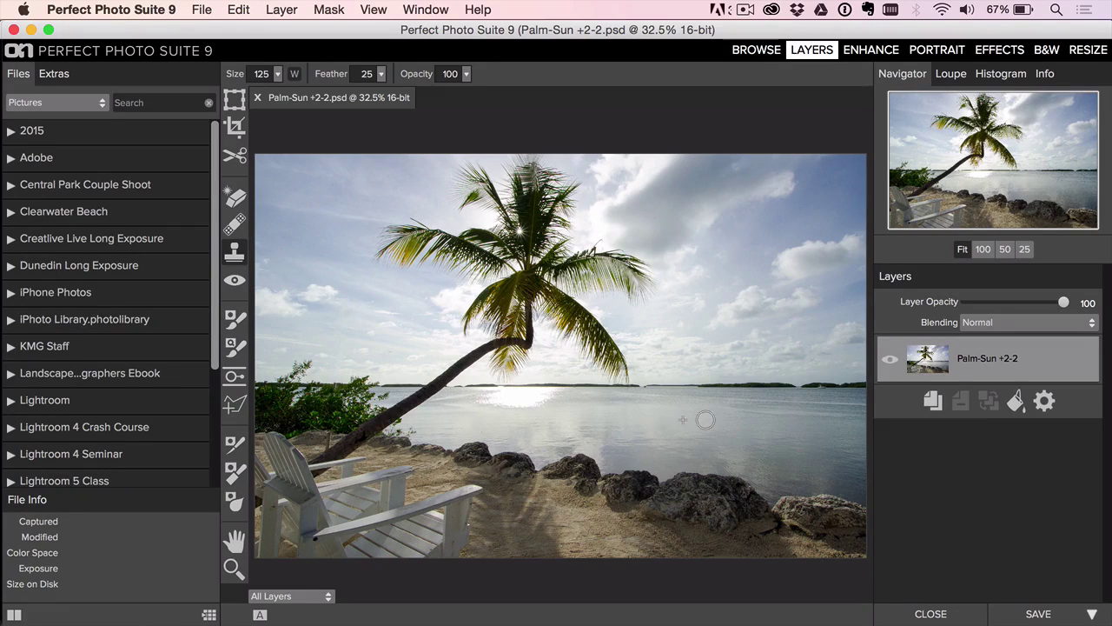
Open the photo in the Effects module and apply the Urban Sun preset from the Urban category.
{"action": "left_click", "coordinate": [1003, 52]}
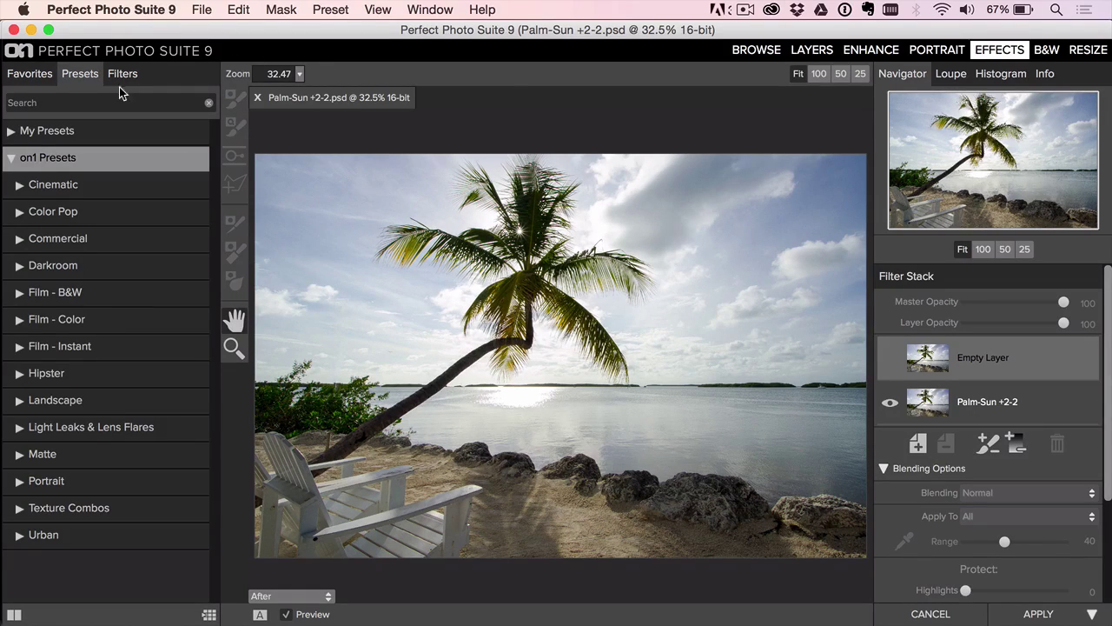
{"action": "left_click", "coordinate": [83, 530]}
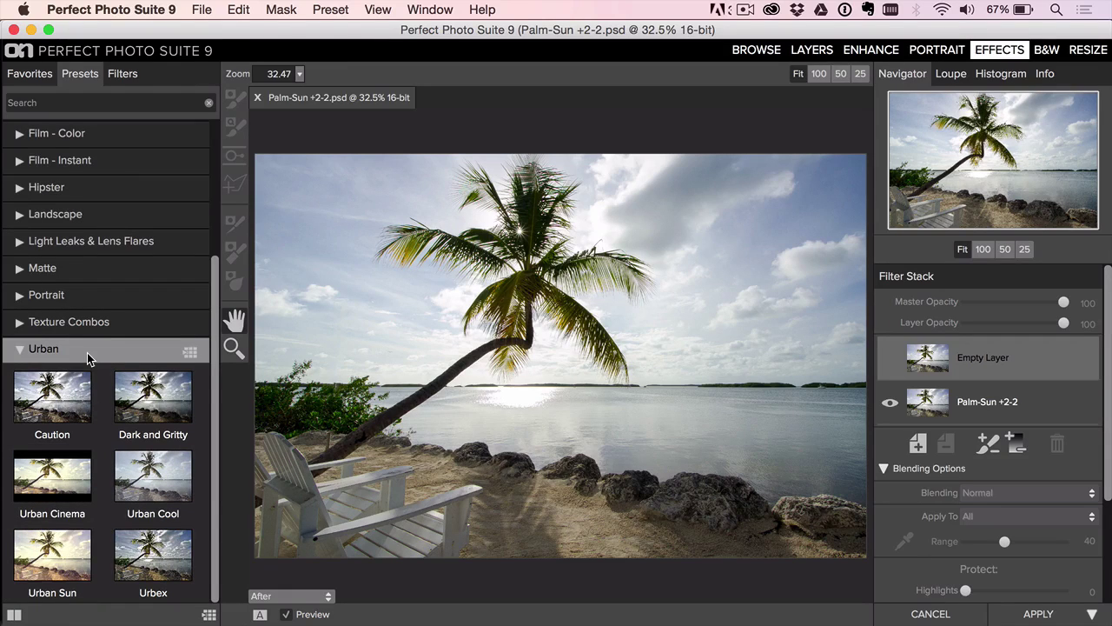
{"action": "left_click", "coordinate": [52, 547]}
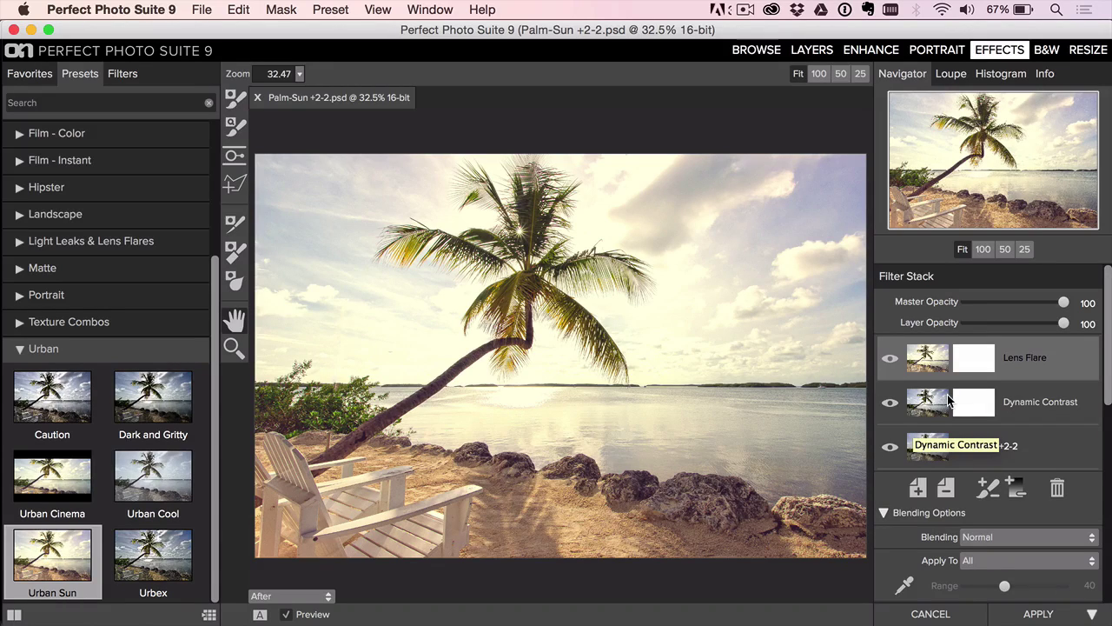
Try protecting the Lens Flare filter's highlights at 40, and reduce the Highlights protection to 9.
{"action": "scroll", "coordinate": [948, 399], "scroll_direction": "down", "scroll_amount": 5}
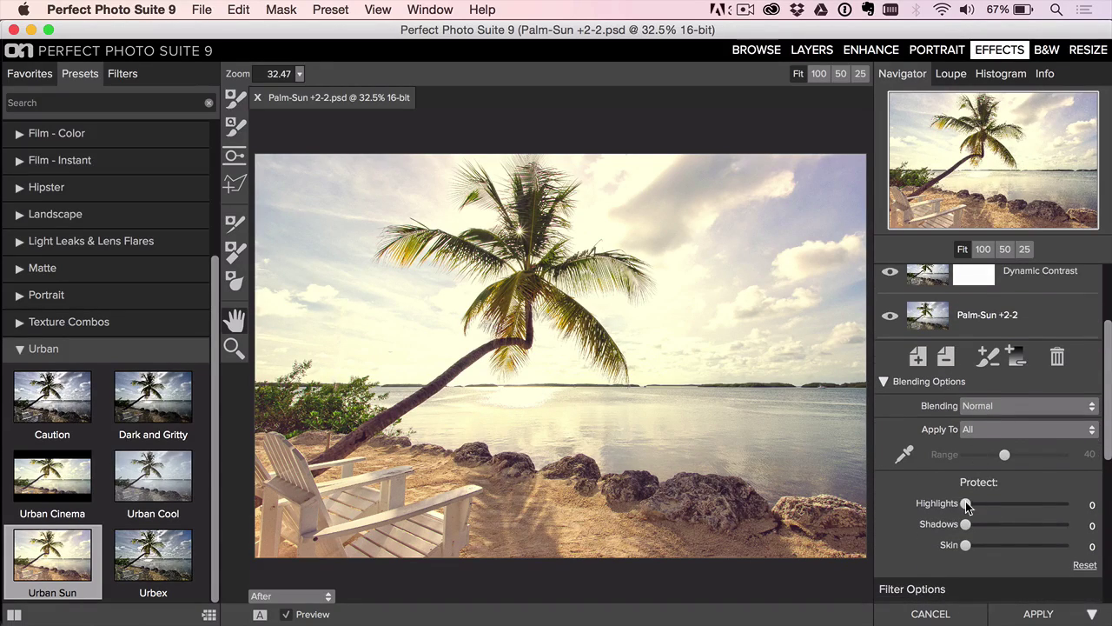
{"action": "left_click_drag", "start_coordinate": [966, 503], "coordinate": [1023, 500]}
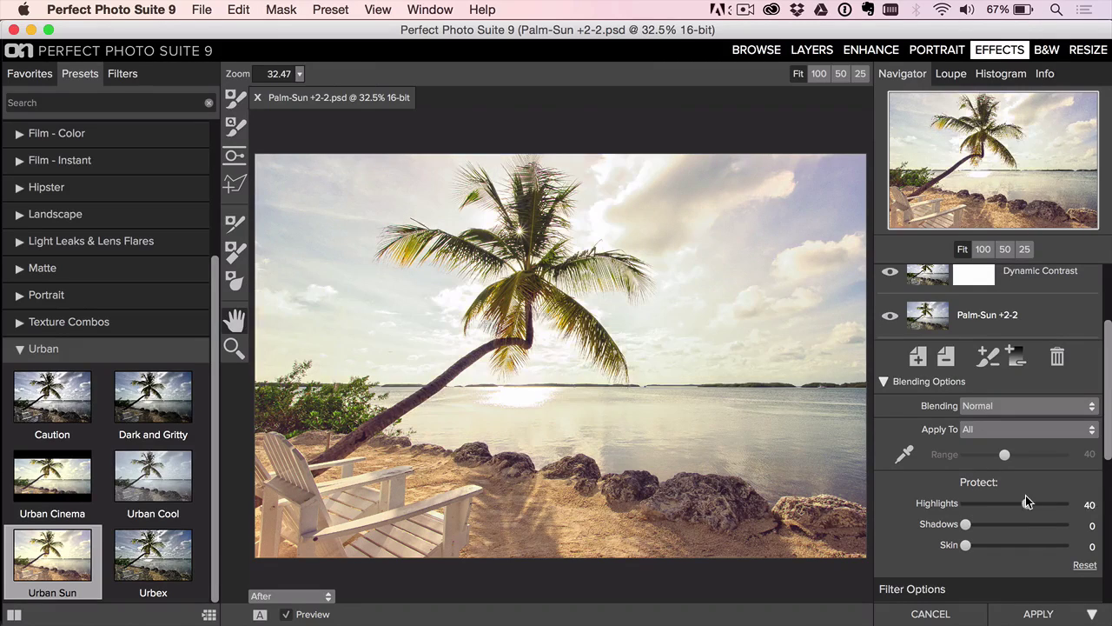
{"action": "double_click", "coordinate": [1024, 495]}
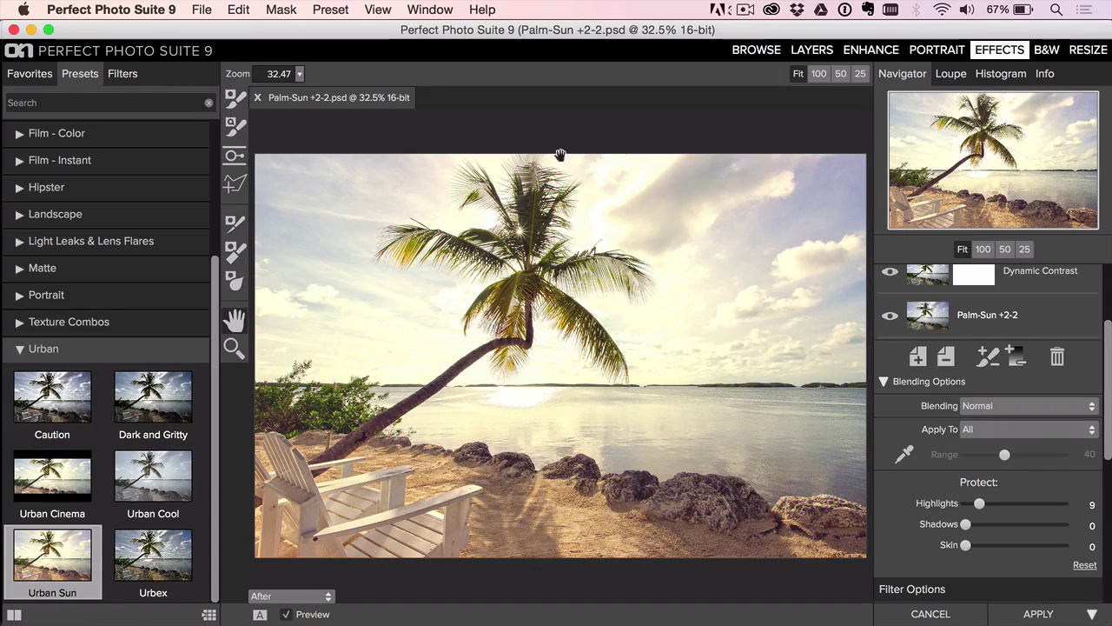
{"action": "scroll", "coordinate": [1060, 430], "scroll_direction": "up", "scroll_amount": 5}
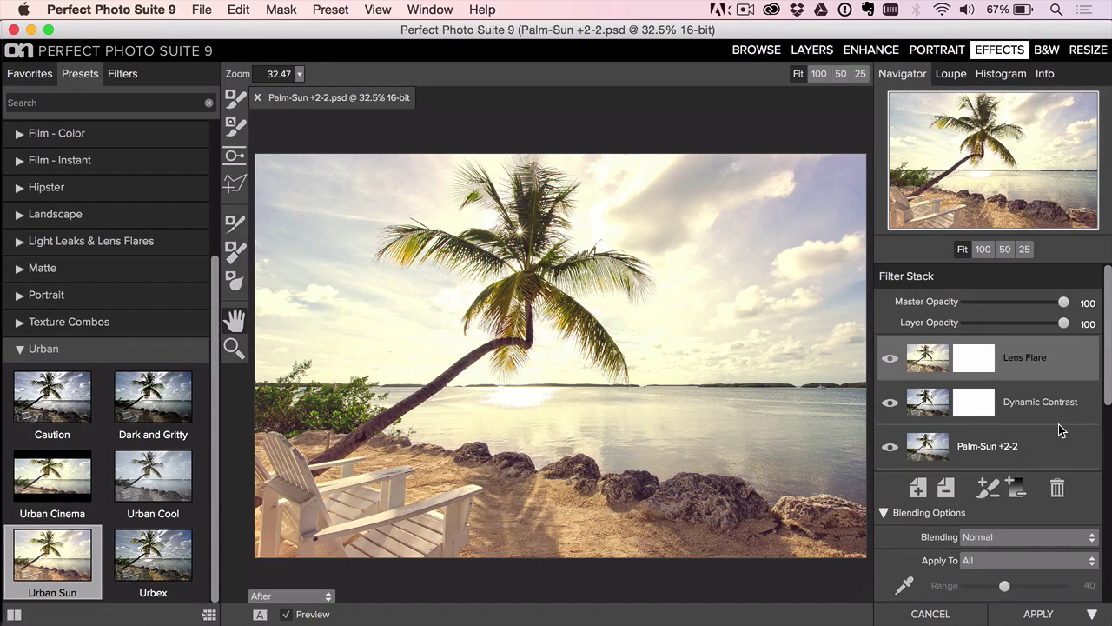
Add a Vignette filter above Lens Flare, try Black Edges and Burnout, choose Big Softy, and apply the effects to the photo.
{"action": "left_click", "coordinate": [918, 487]}
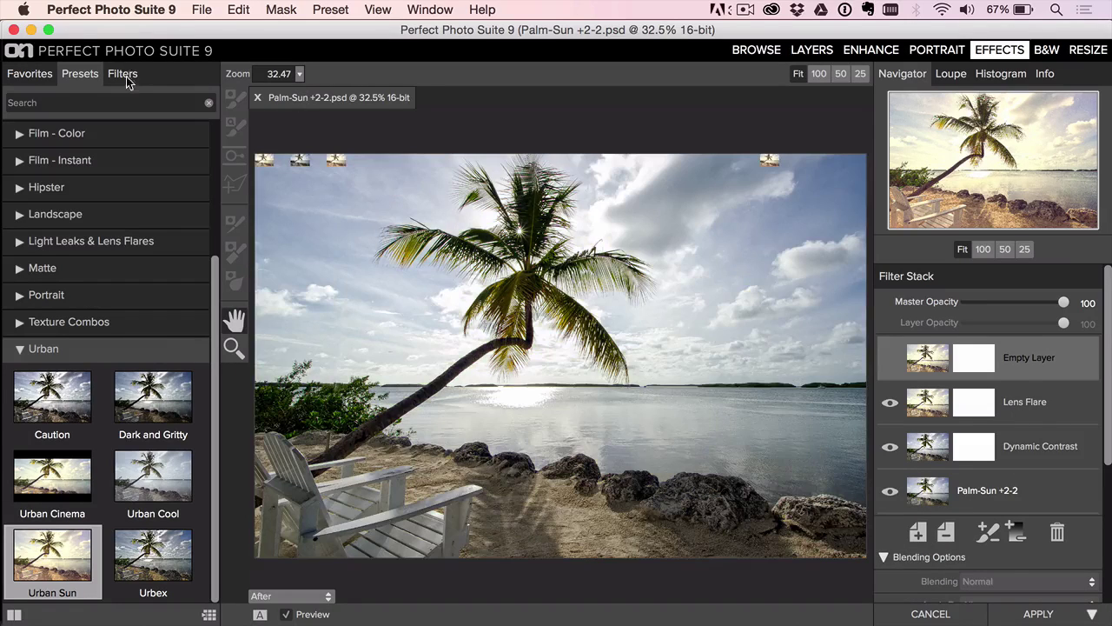
{"action": "left_click", "coordinate": [123, 75]}
{"action": "scroll", "coordinate": [91, 434], "scroll_direction": "down", "scroll_amount": 5}
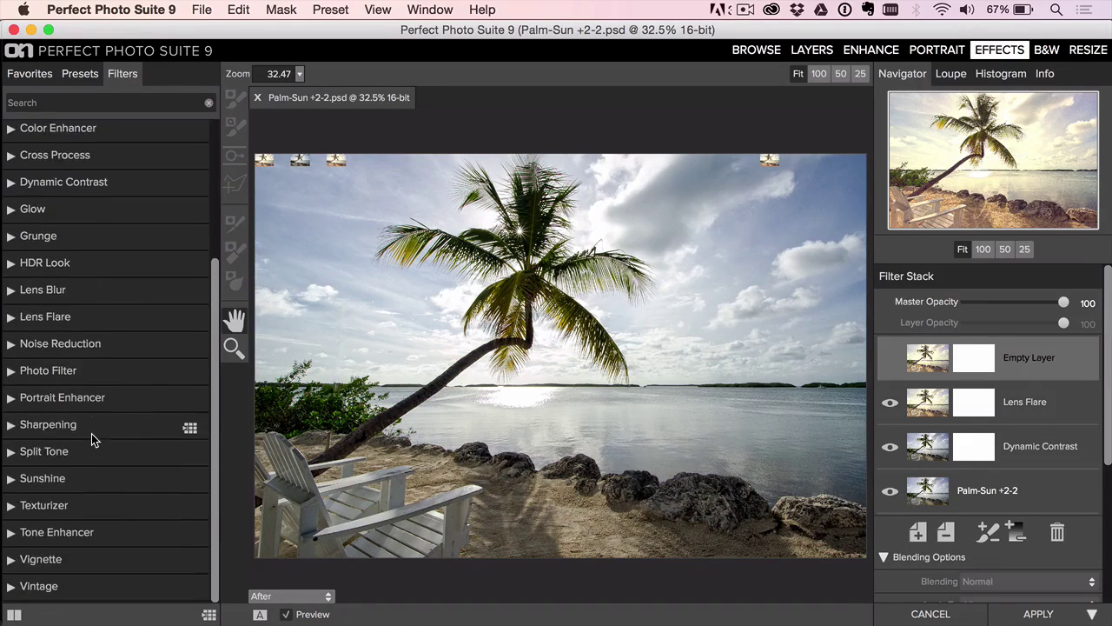
{"action": "left_click", "coordinate": [54, 564]}
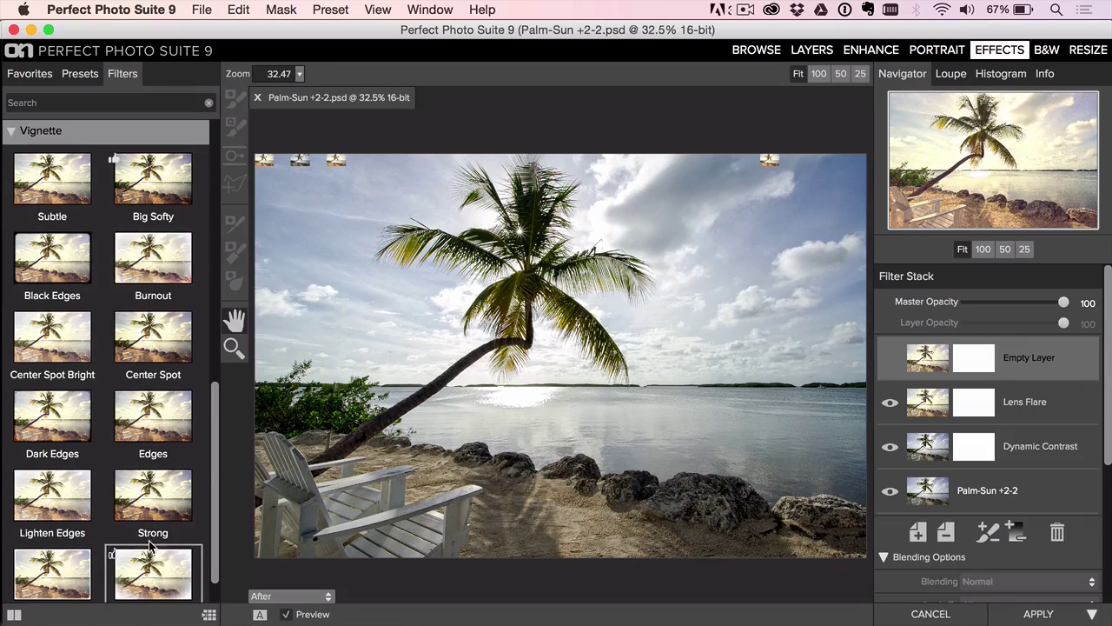
{"action": "left_click", "coordinate": [37, 266]}
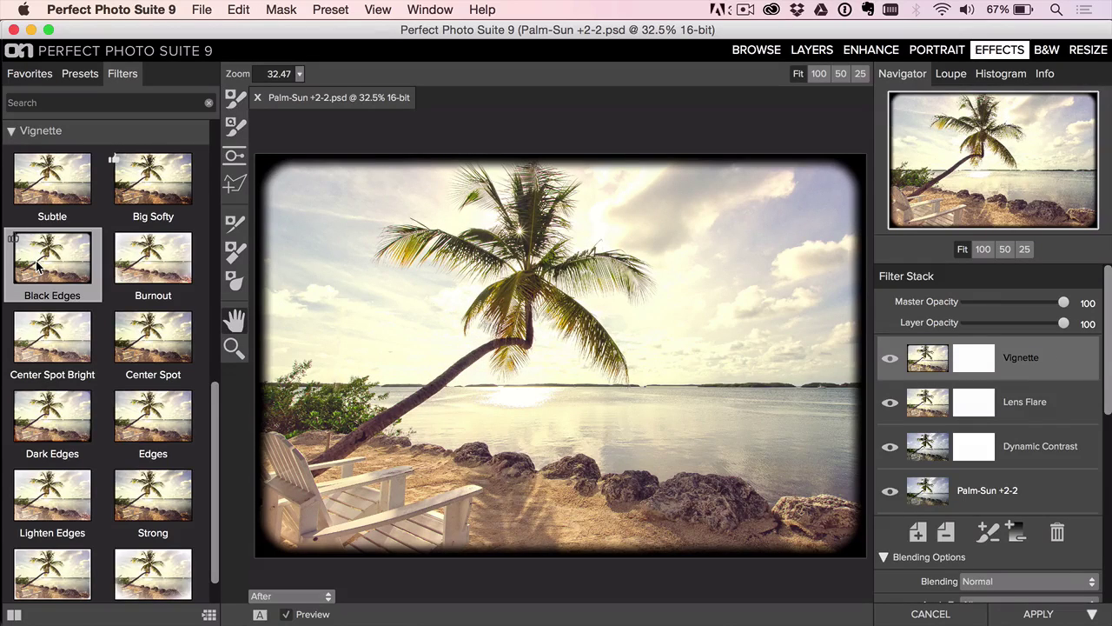
{"action": "left_click", "coordinate": [167, 278]}
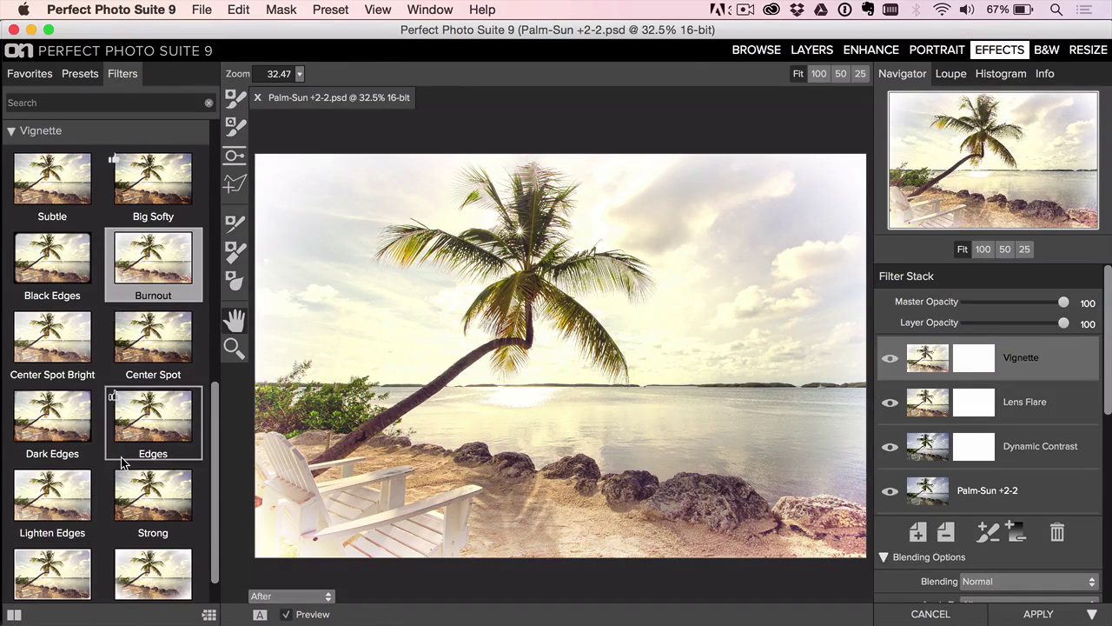
{"action": "left_click", "coordinate": [153, 171]}
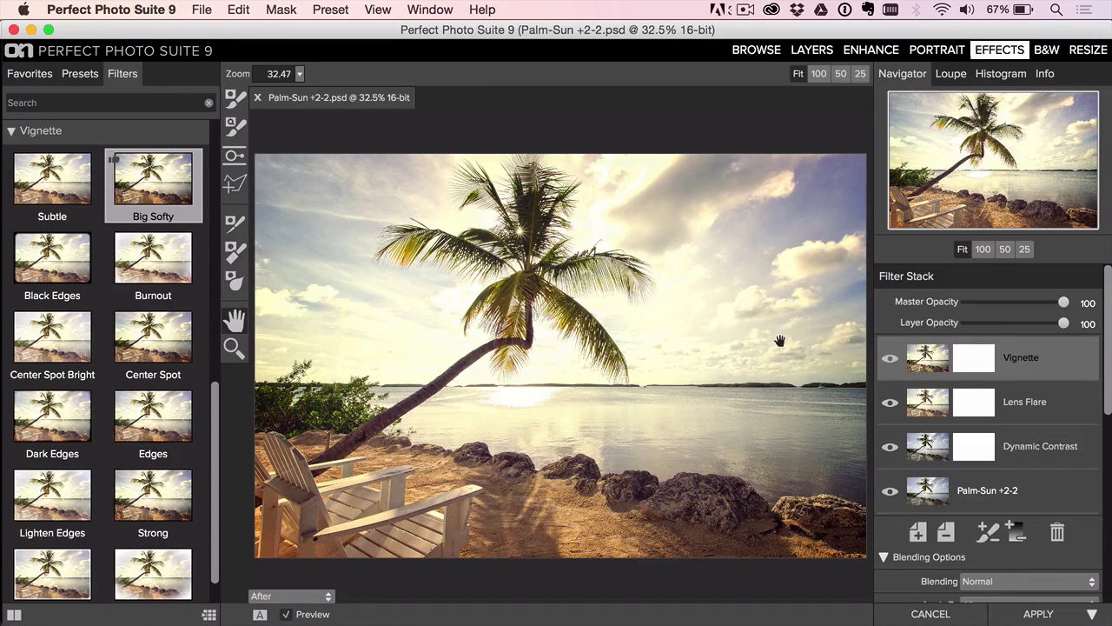
{"action": "left_click", "coordinate": [1040, 613]}
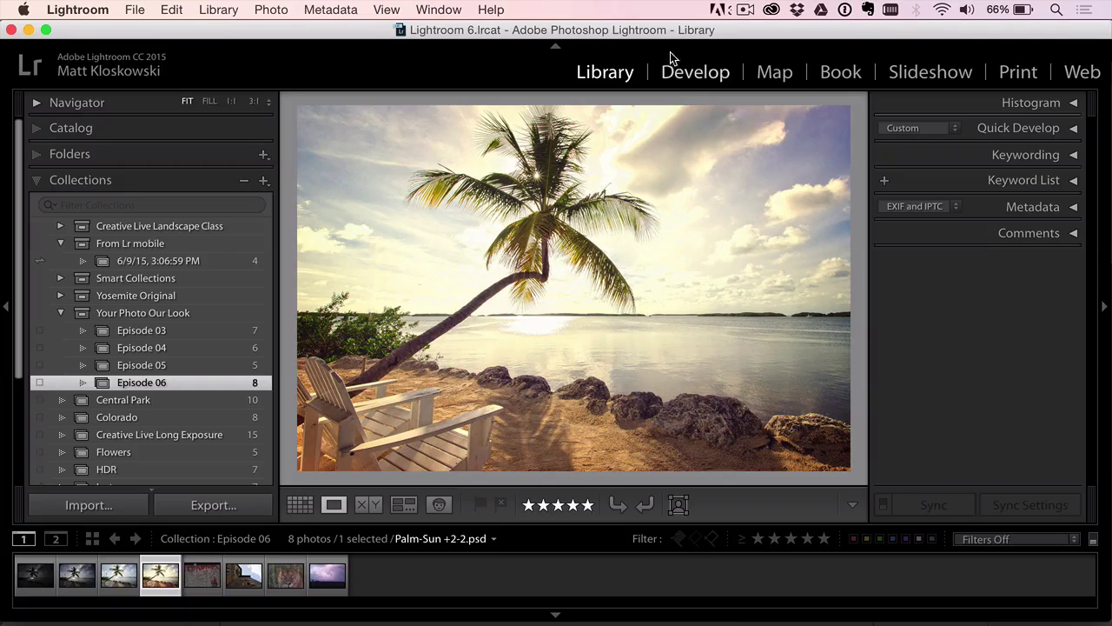
Compare the finished Palm-Sun +2-2.psd with the original Palm-Sun +2.NEF in Lightroom's Develop module.
{"action": "left_click", "coordinate": [678, 77]}
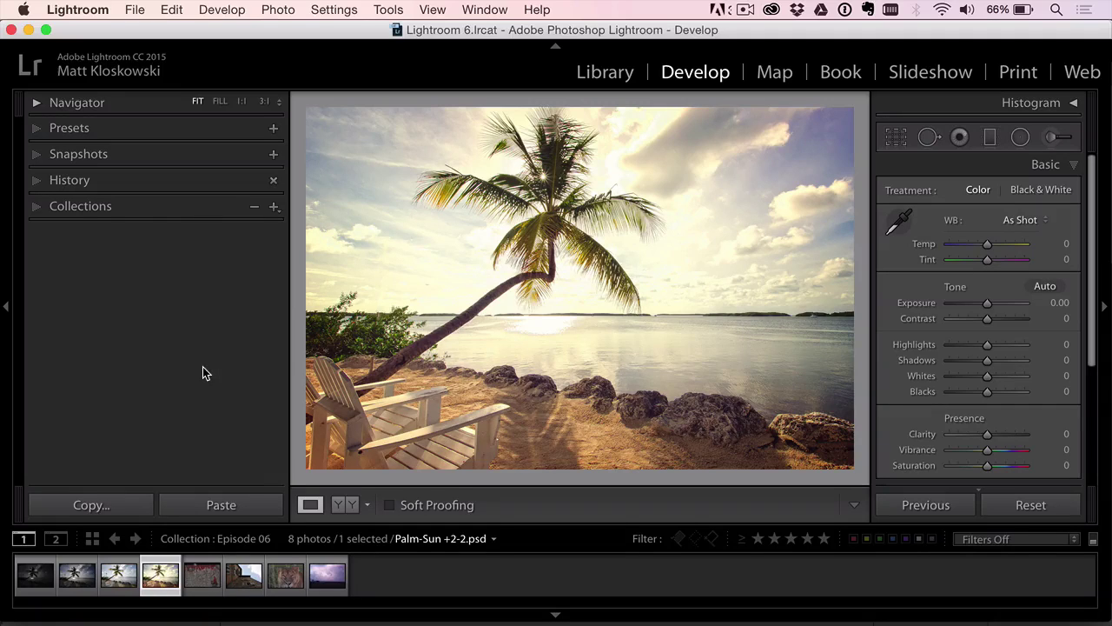
{"action": "left_click", "coordinate": [119, 575]}
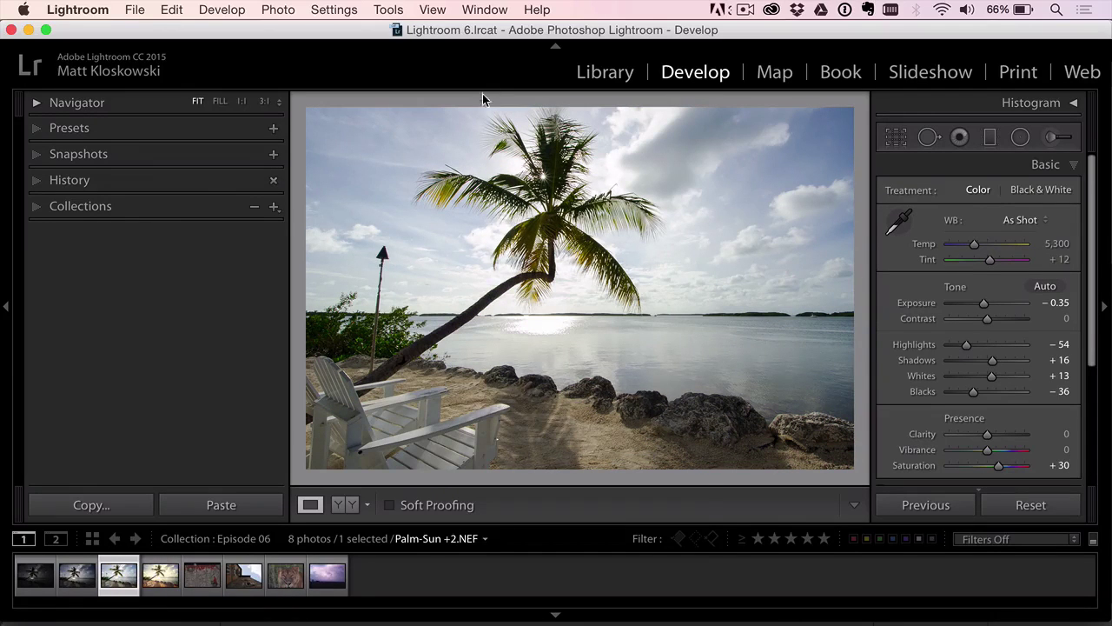
{"action": "right_click", "coordinate": [486, 158]}
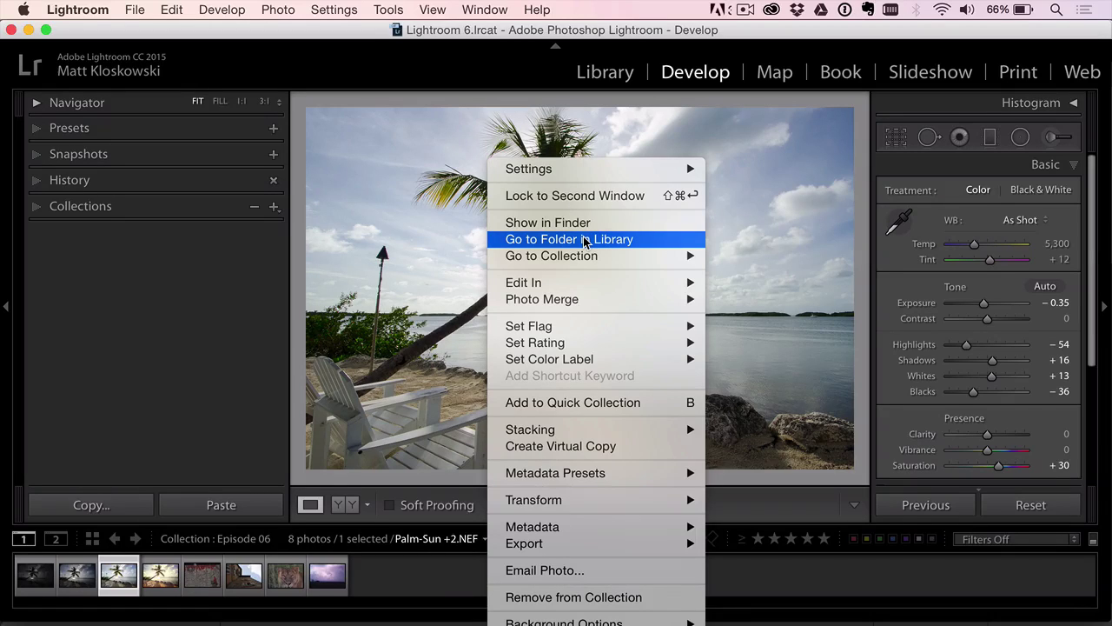
{"action": "left_click", "coordinate": [161, 580]}
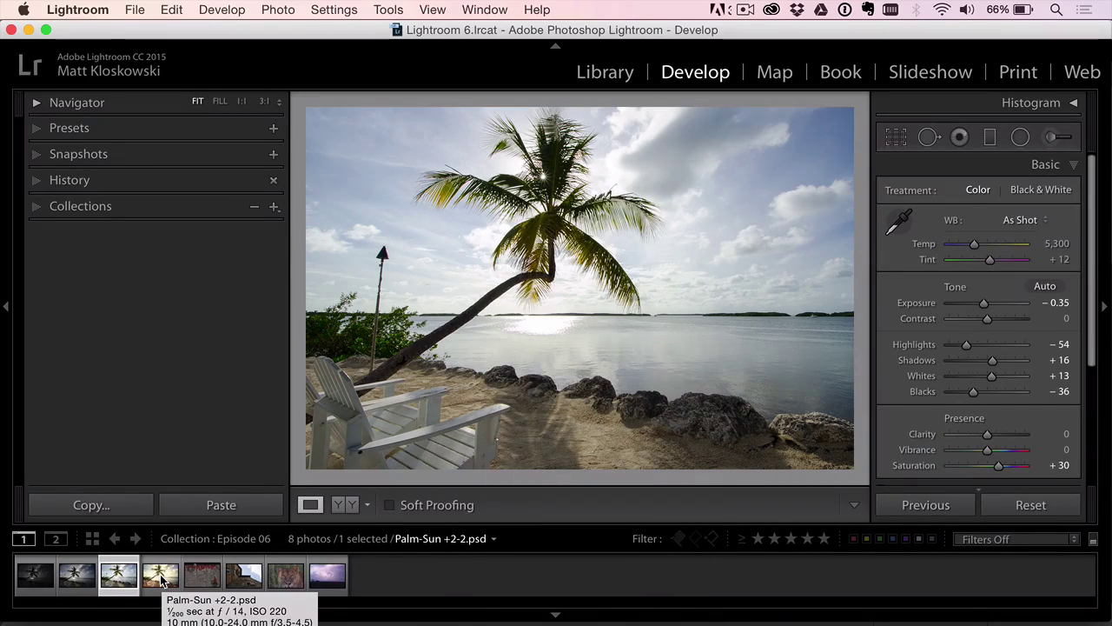
{"action": "left_click", "coordinate": [161, 580]}
{"action": "left_click", "coordinate": [119, 574]}
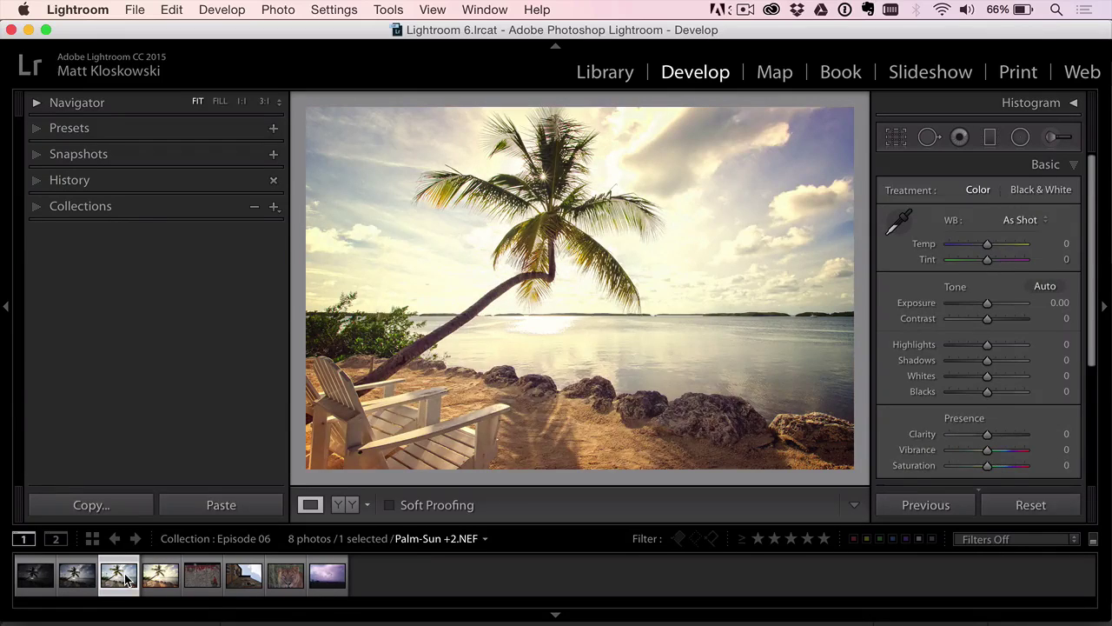
Reset the develop settings of Palm-Sun +2.NEF, hide the side panels and filmstrip, and compare it with the finished PSD.
{"action": "left_click", "coordinate": [1032, 505]}
{"action": "key", "text": "shift+Tab"}
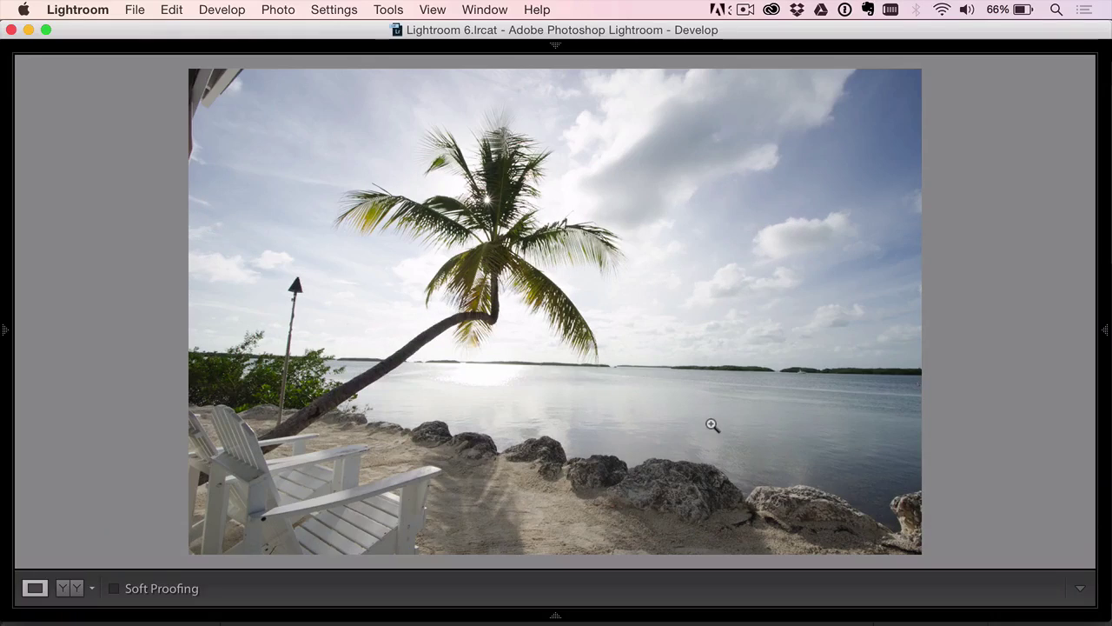
{"action": "key", "text": "Right"}
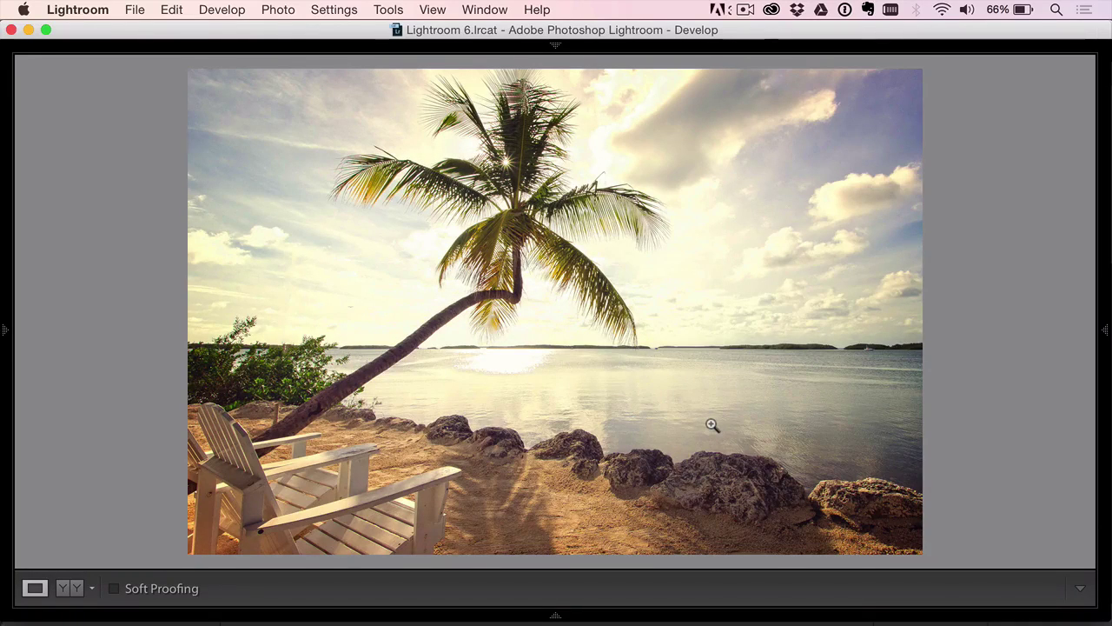
Compare the original palm photo with the finished Palm-Sun +2-2.psd against a blacked-out background, and restore the panels.
{"action": "key", "text": "Left"}
{"action": "key", "text": "l"}
{"action": "key", "text": "l"}
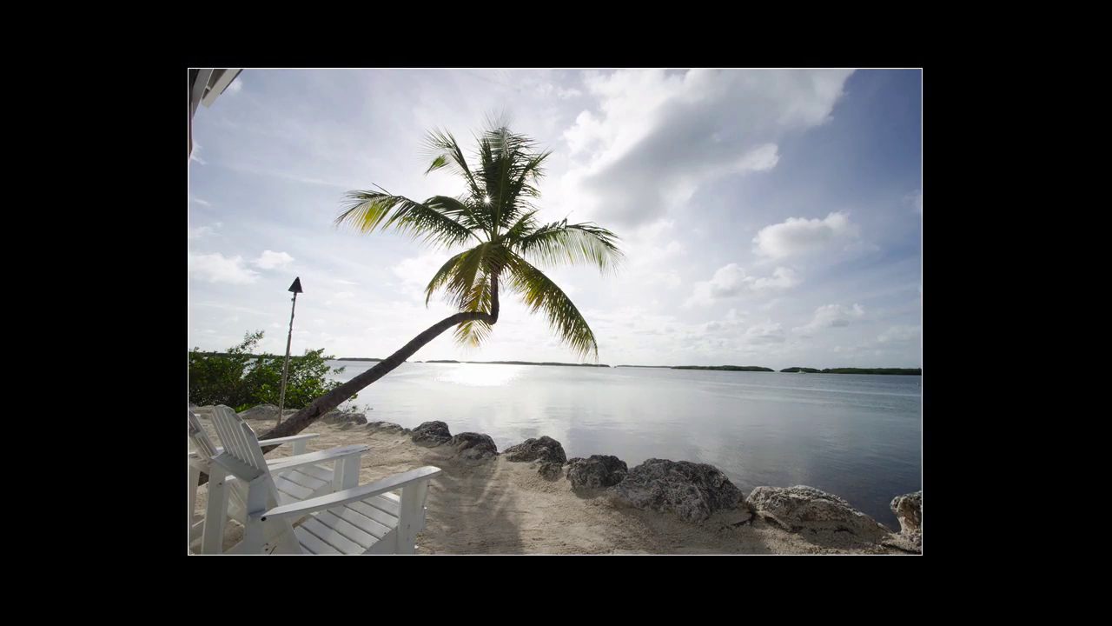
{"action": "key", "text": "Right"}
{"action": "key", "text": "Left"}
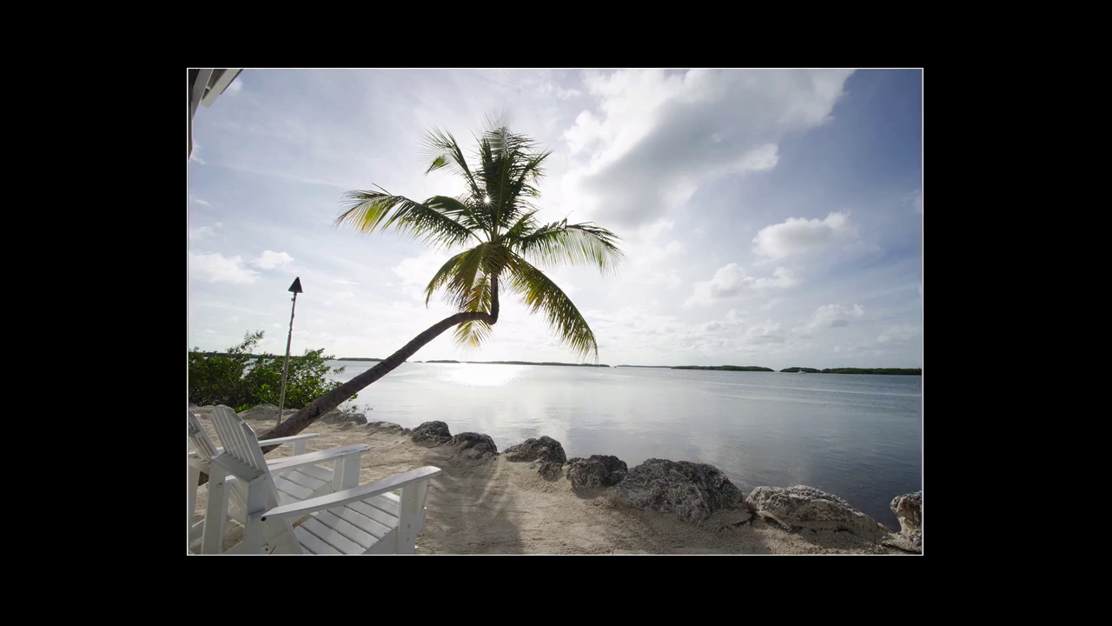
{"action": "key", "text": "Right"}
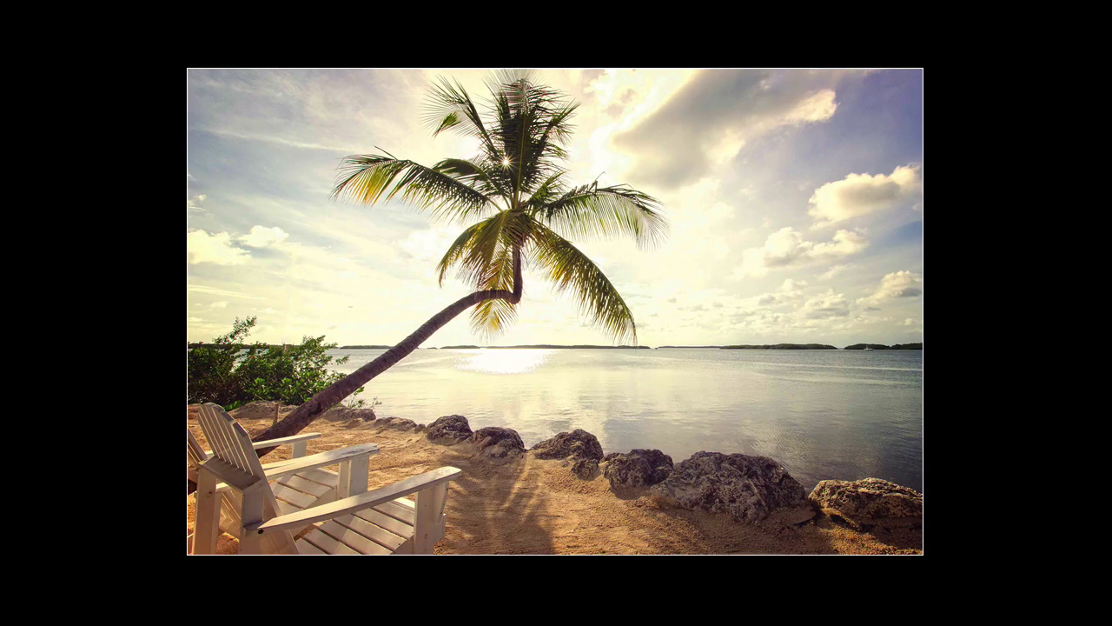
{"action": "key", "text": "l"}
{"action": "key", "text": "shift+Tab"}
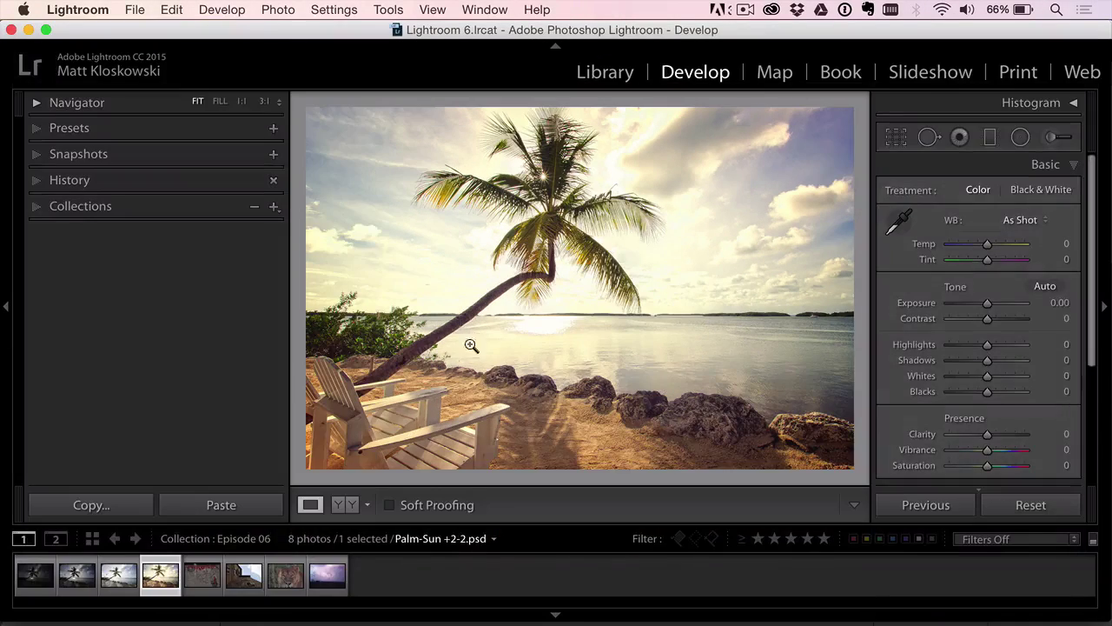
Crop the dark strip off the top and a sliver off the left edge of 1302_Orange_Parka_Berlin_Wall.dng.
{"action": "left_click", "coordinate": [208, 581]}
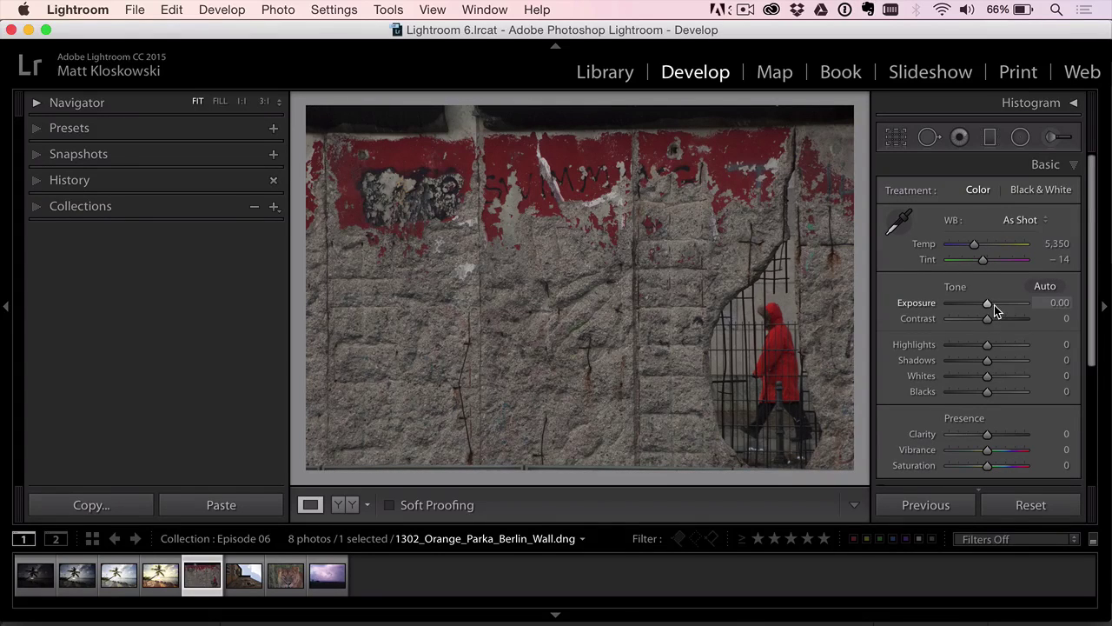
{"action": "left_click", "coordinate": [896, 137]}
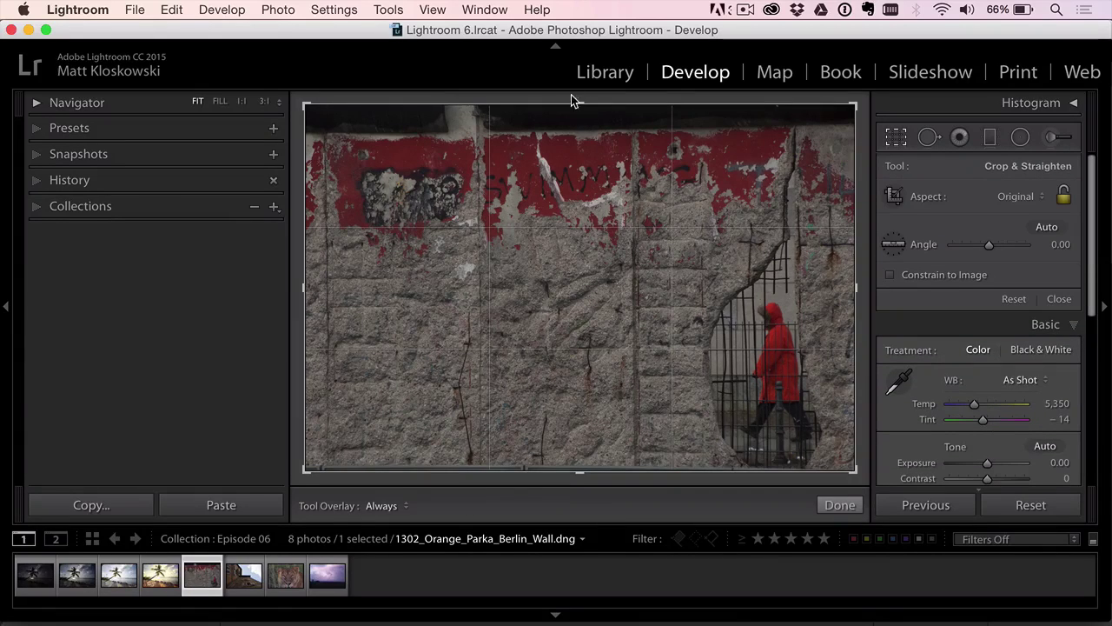
{"action": "left_click_drag", "start_coordinate": [576, 103], "coordinate": [575, 120]}
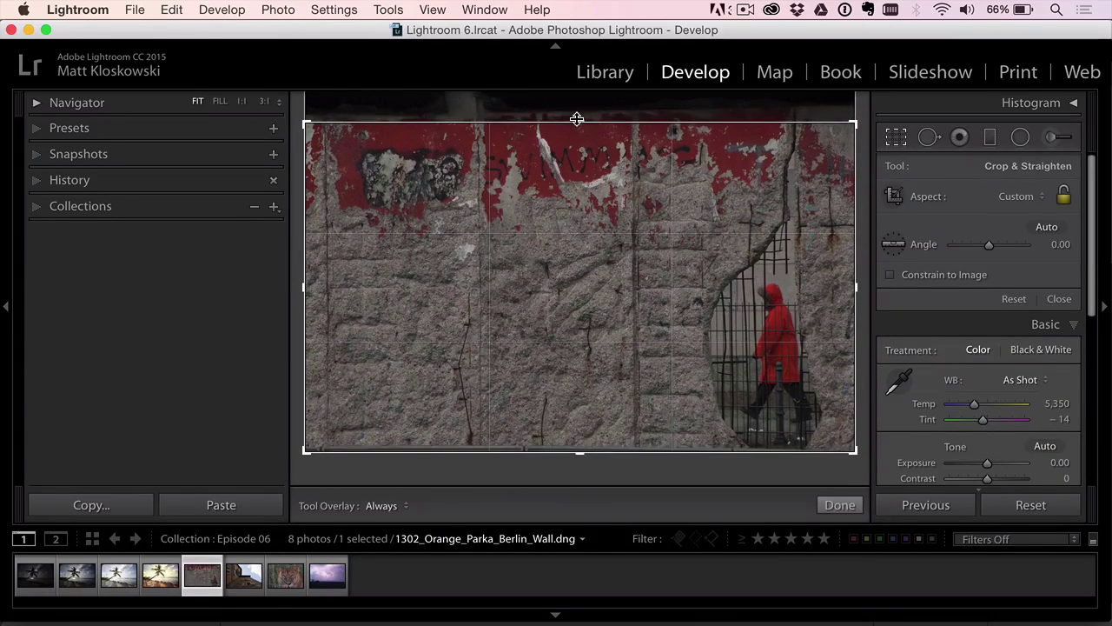
{"action": "left_click_drag", "start_coordinate": [305, 300], "coordinate": [325, 300]}
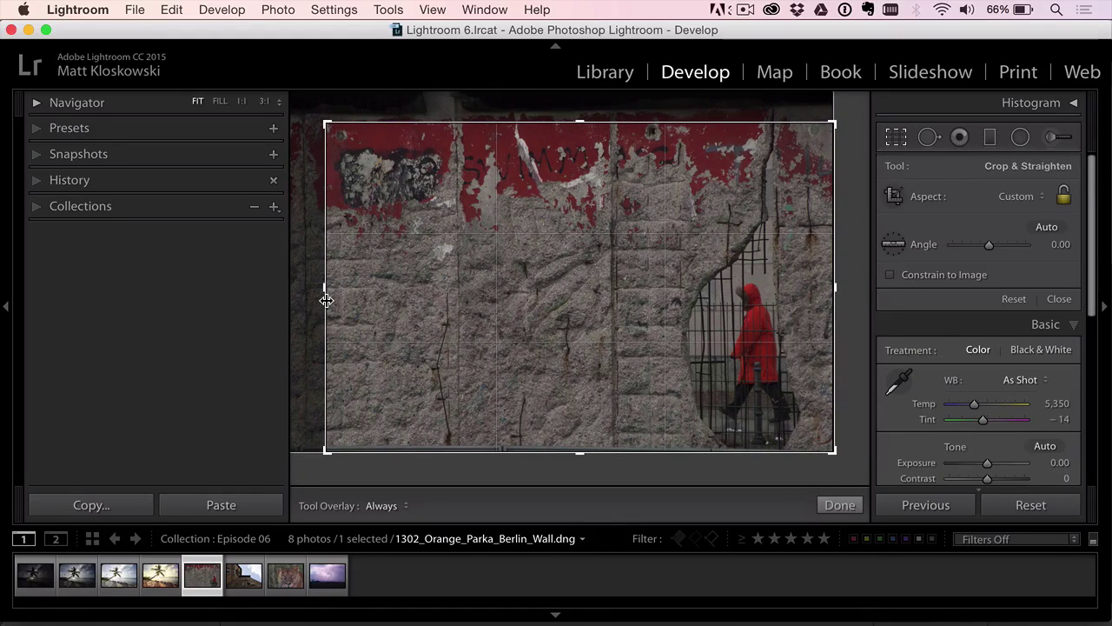
{"action": "key", "text": "Return"}
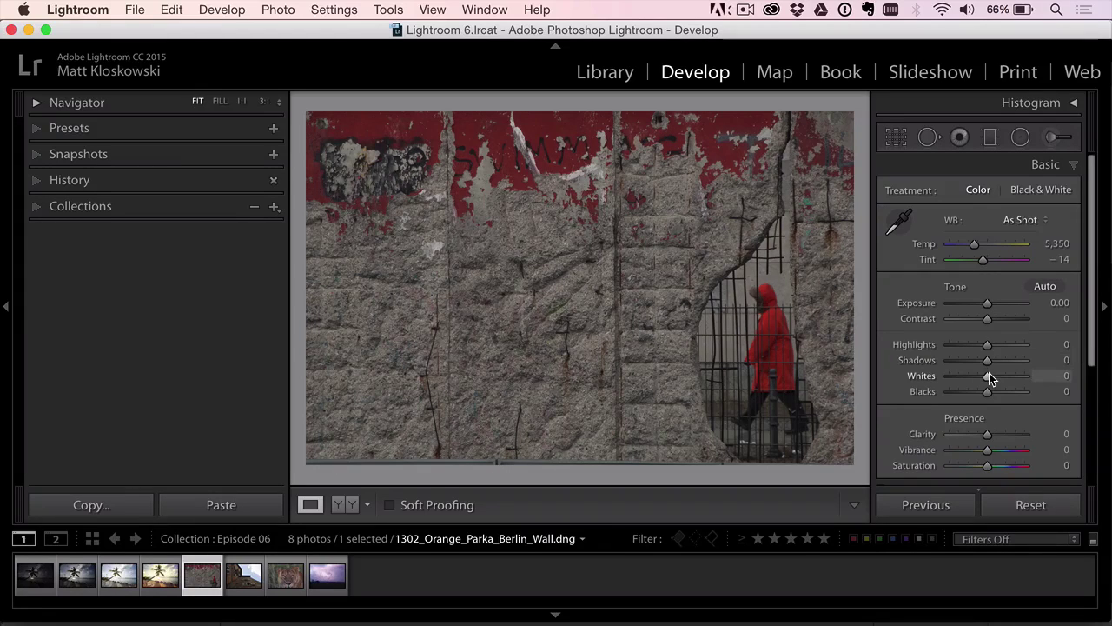
Set the Berlin Wall photo's Whites to +61, Blacks to −36 and Clarity to +28.
{"action": "mouse_move", "coordinate": [987, 376]}
{"action": "left_mouse_down"}
{"action": "mouse_move", "coordinate": [1014, 376]}
{"action": "mouse_move", "coordinate": [973, 391]}
{"action": "left_mouse_up"}
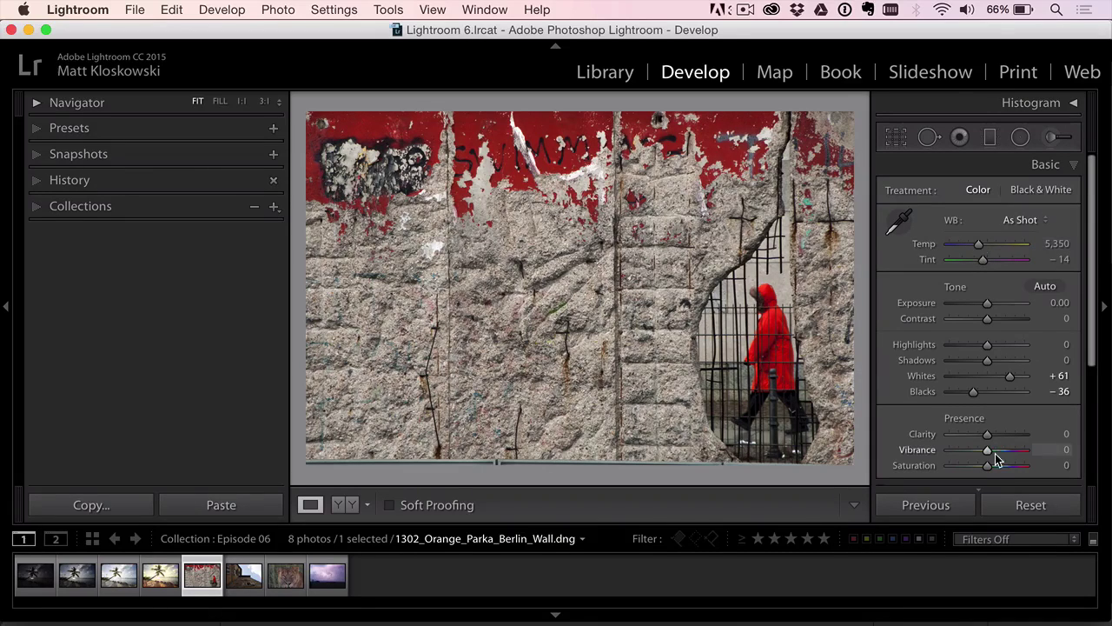
{"action": "left_click_drag", "start_coordinate": [996, 434], "coordinate": [997, 437]}
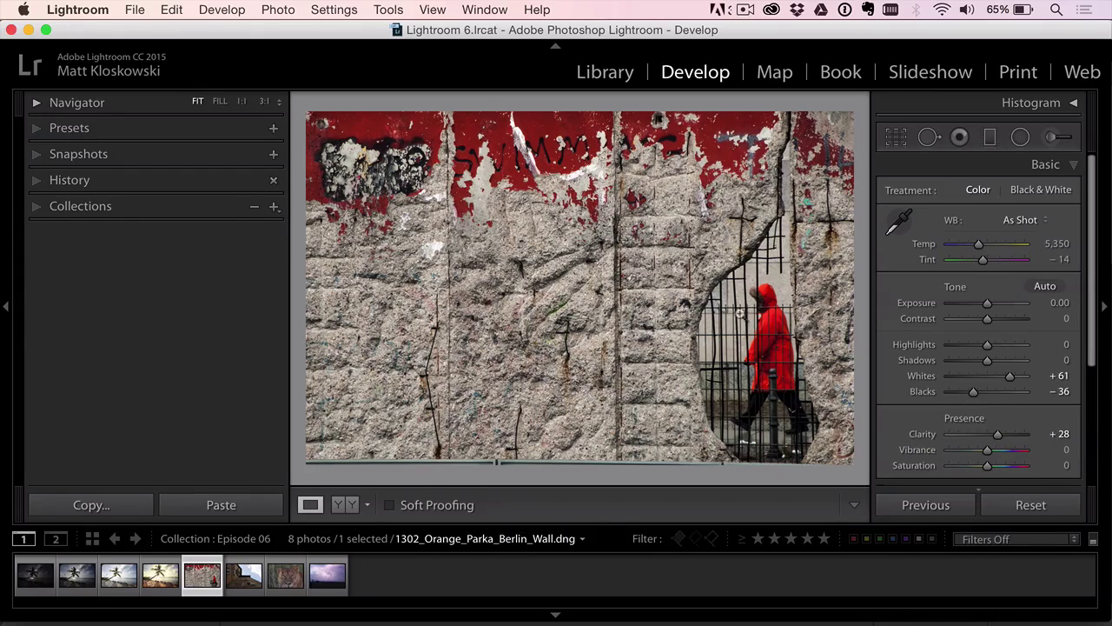
{"action": "scroll", "coordinate": [999, 321], "scroll_direction": "down", "scroll_amount": 5}
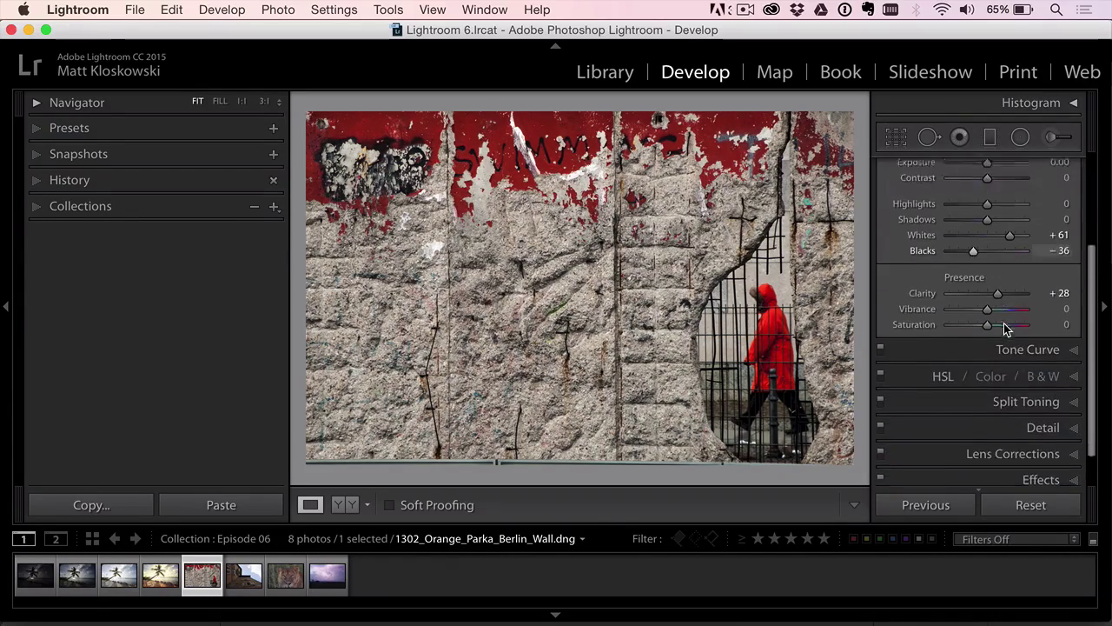
Inspect the wall texture at 1:1 and enable lens profile corrections for the photo.
{"action": "left_click", "coordinate": [634, 290]}
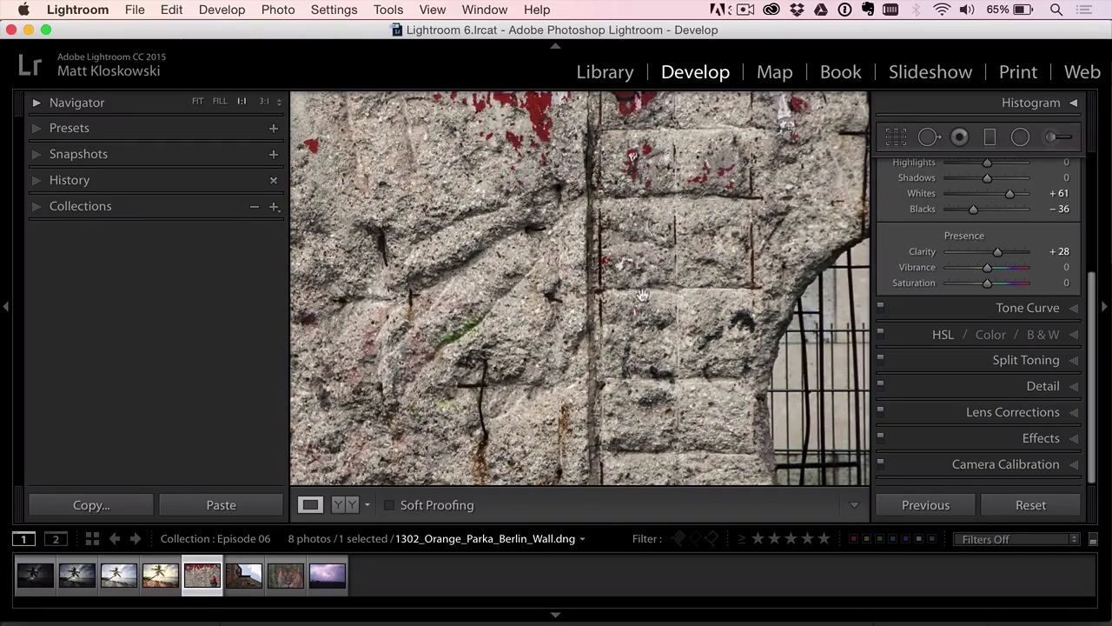
{"action": "left_click", "coordinate": [685, 300]}
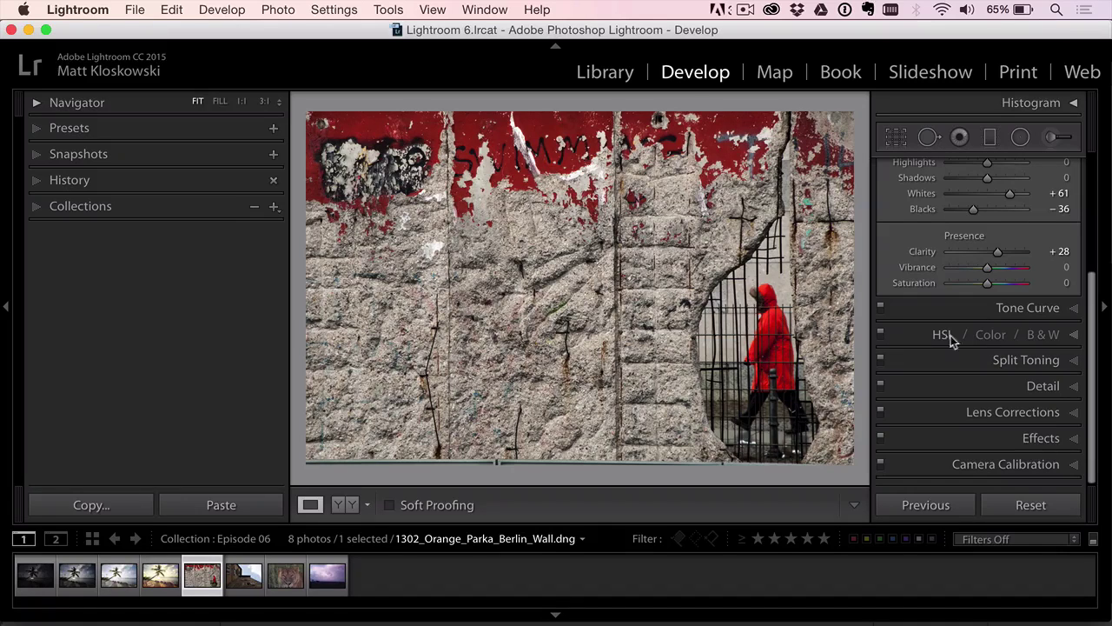
{"action": "left_click", "coordinate": [1010, 411]}
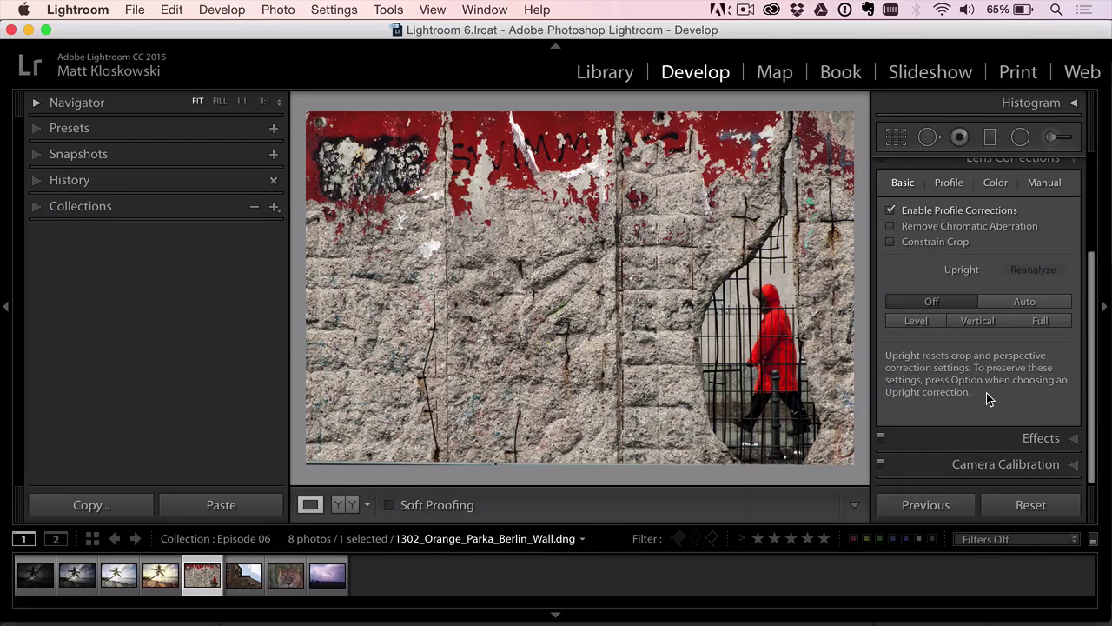
{"action": "scroll", "coordinate": [986, 395], "scroll_direction": "up", "scroll_amount": 4}
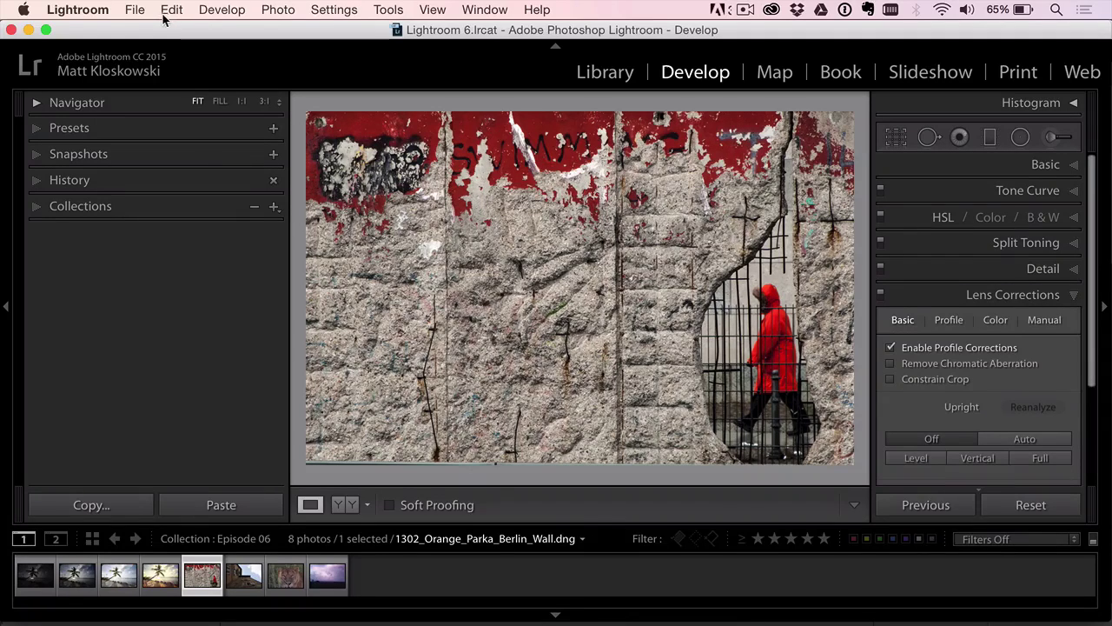
Open a copy of the Berlin Wall photo with Lightroom adjustments in Perfect Effects 9 Suite.
{"action": "left_click", "coordinate": [286, 10]}
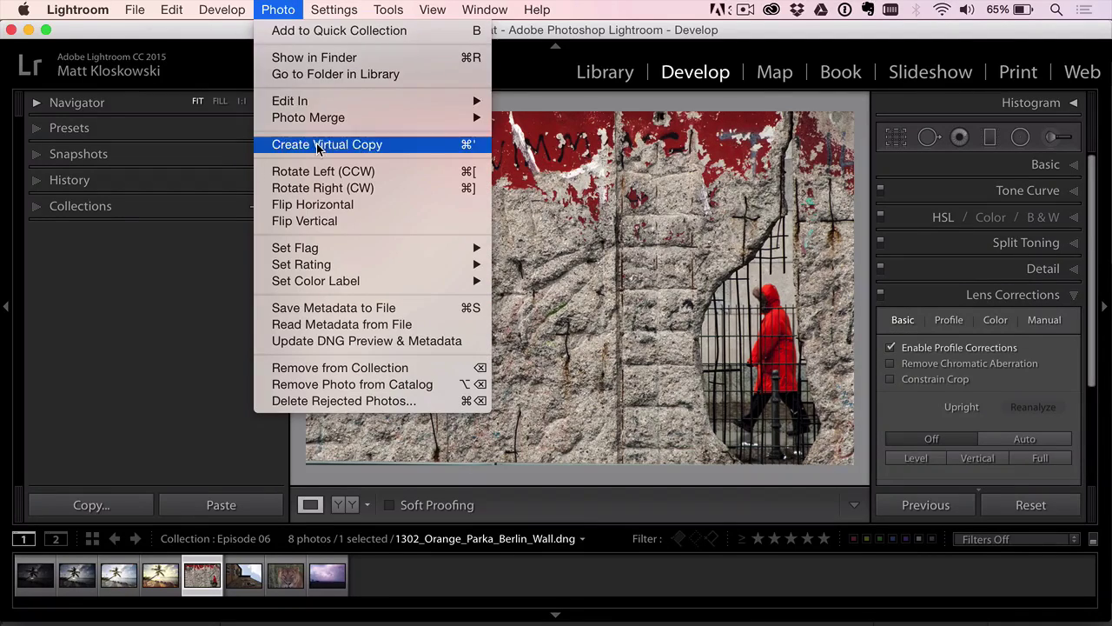
{"action": "mouse_move", "coordinate": [322, 104]}
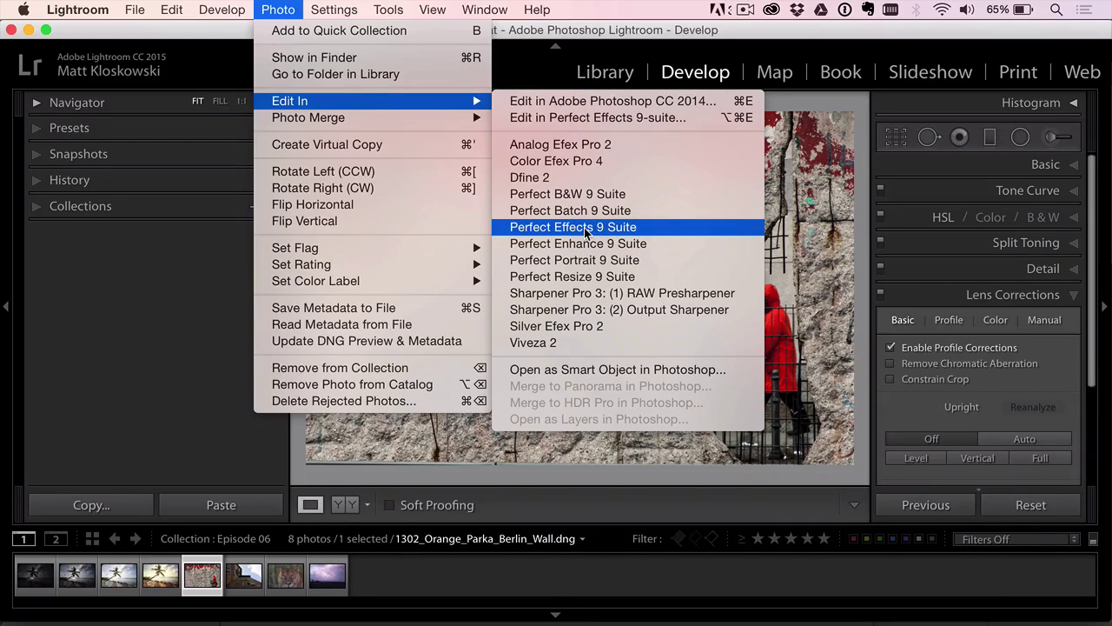
{"action": "left_click", "coordinate": [585, 231]}
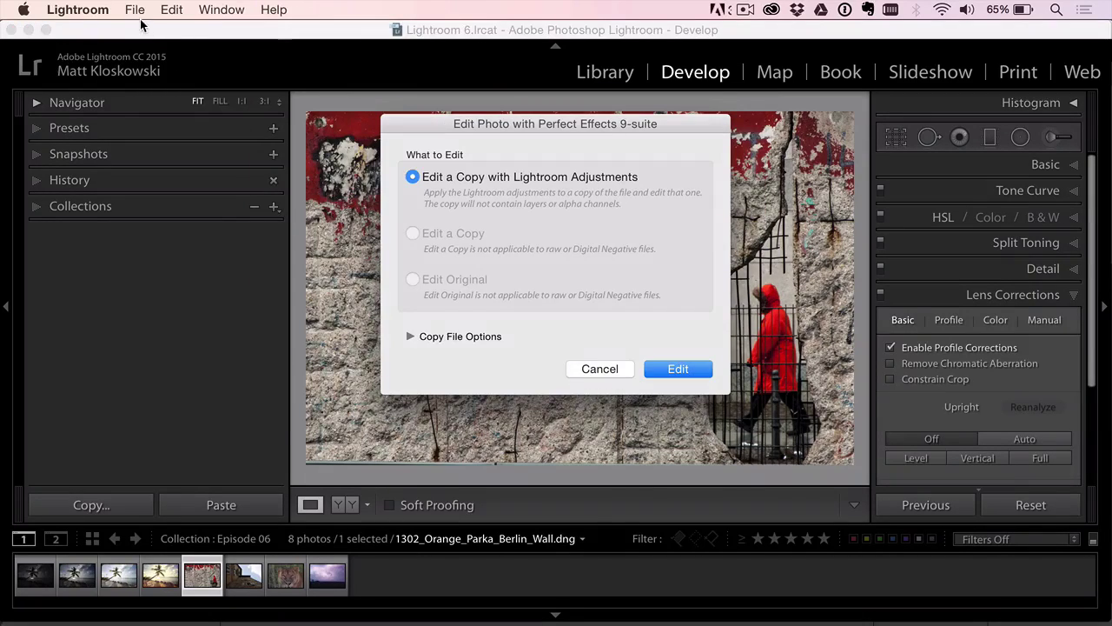
{"action": "left_click", "coordinate": [664, 368]}
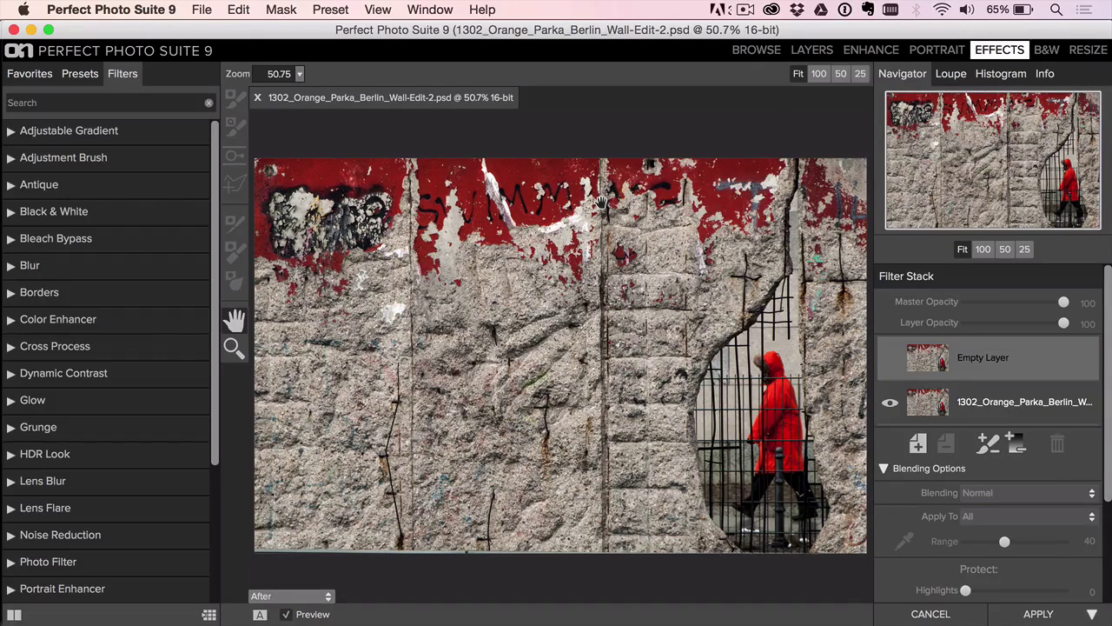
Try the Cinematic preset Blue Dawn on the photo, hide its Color Enhancer filter, and select Split Tone.
{"action": "left_click", "coordinate": [78, 76]}
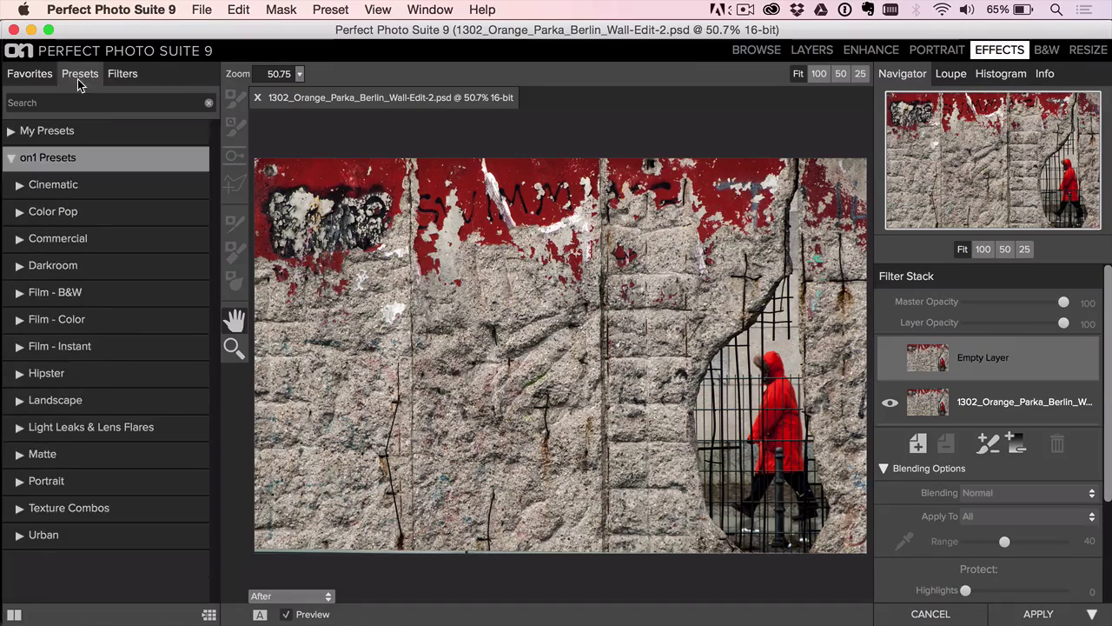
{"action": "left_click", "coordinate": [53, 186]}
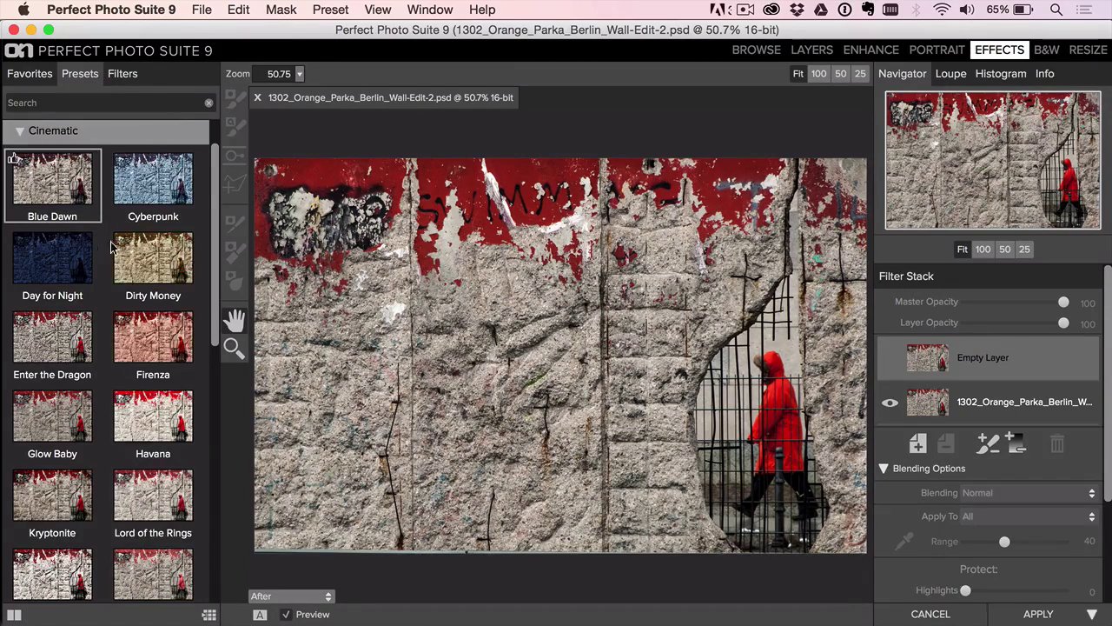
{"action": "left_click", "coordinate": [64, 186]}
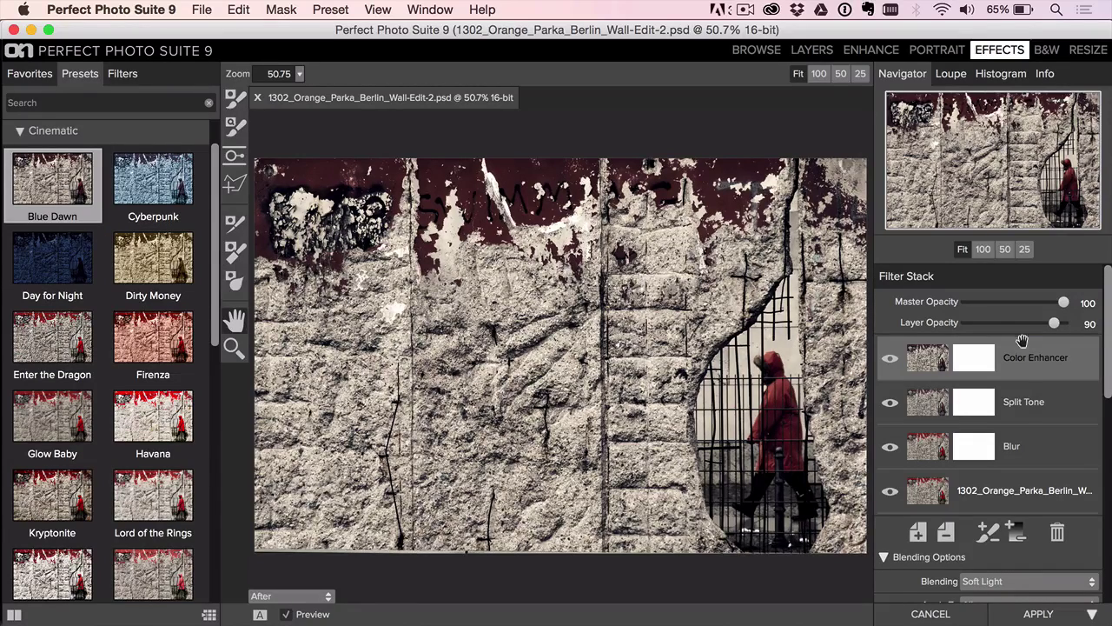
{"action": "left_click", "coordinate": [890, 403]}
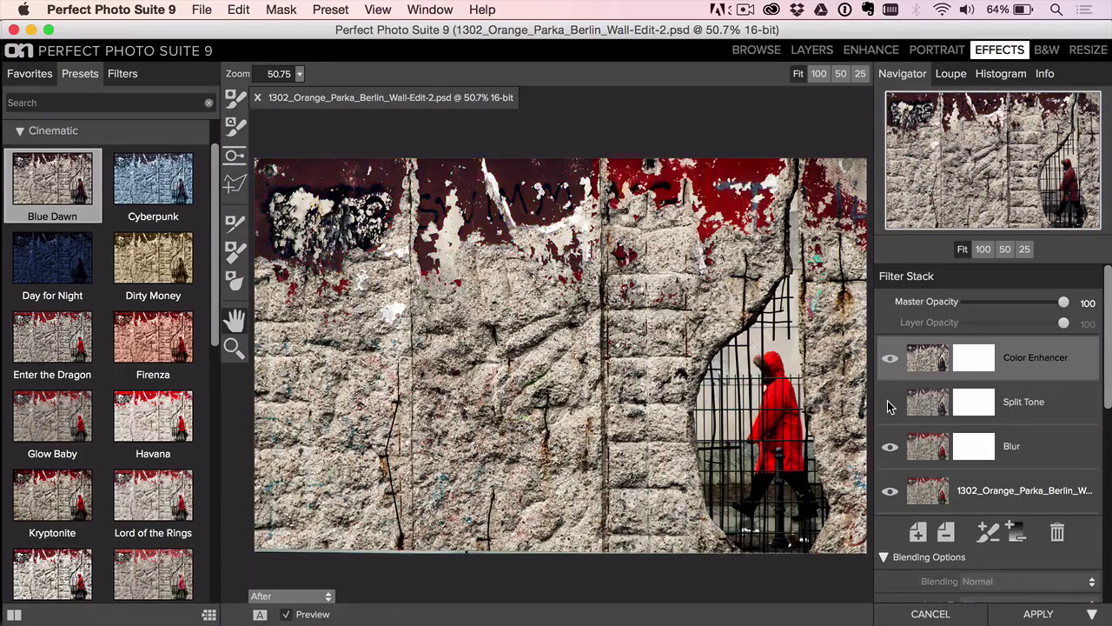
{"action": "left_click", "coordinate": [890, 402]}
{"action": "left_click", "coordinate": [934, 407]}
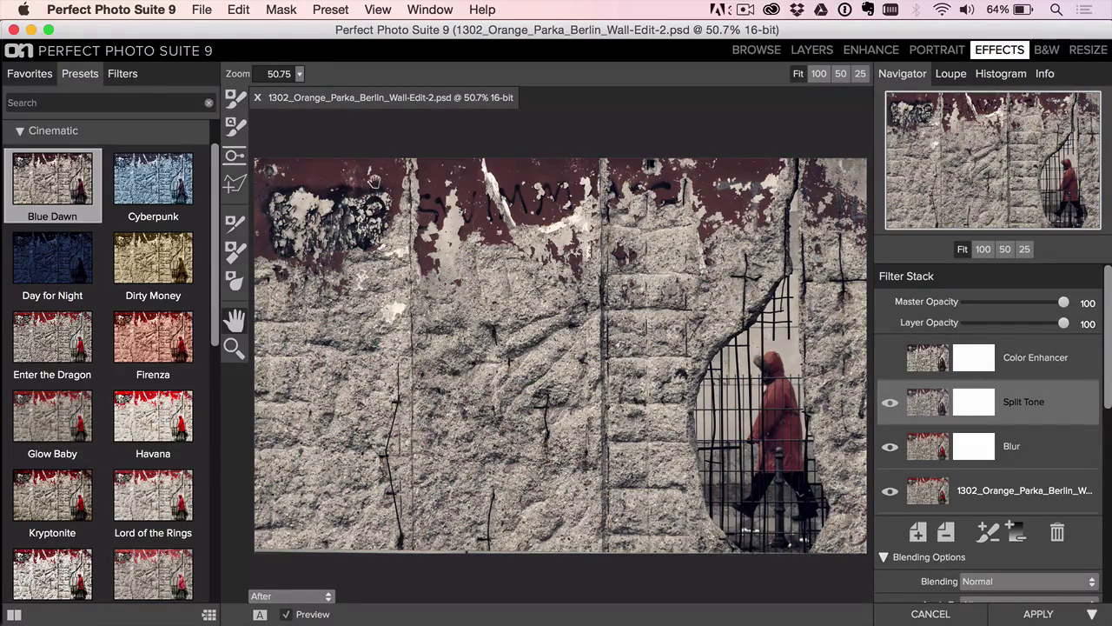
Paint the Split Tone filter out over the red upper band of the wall with a size 300 brush at 67 opacity.
{"action": "left_click", "coordinate": [235, 101]}
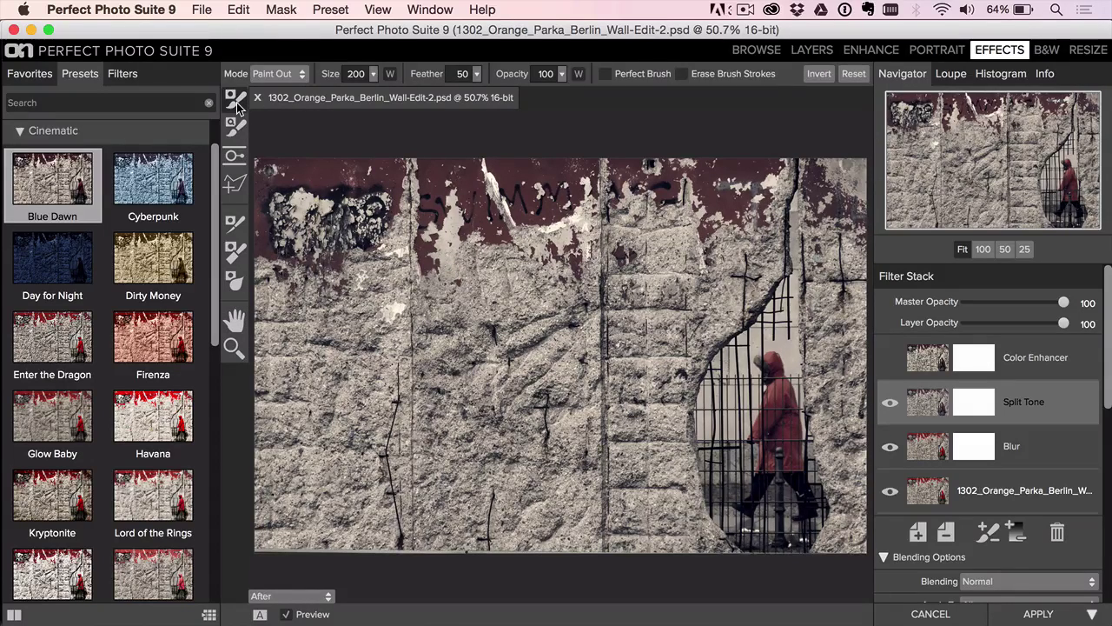
{"action": "left_click", "coordinate": [562, 74]}
{"action": "left_click_drag", "start_coordinate": [557, 93], "coordinate": [532, 94]}
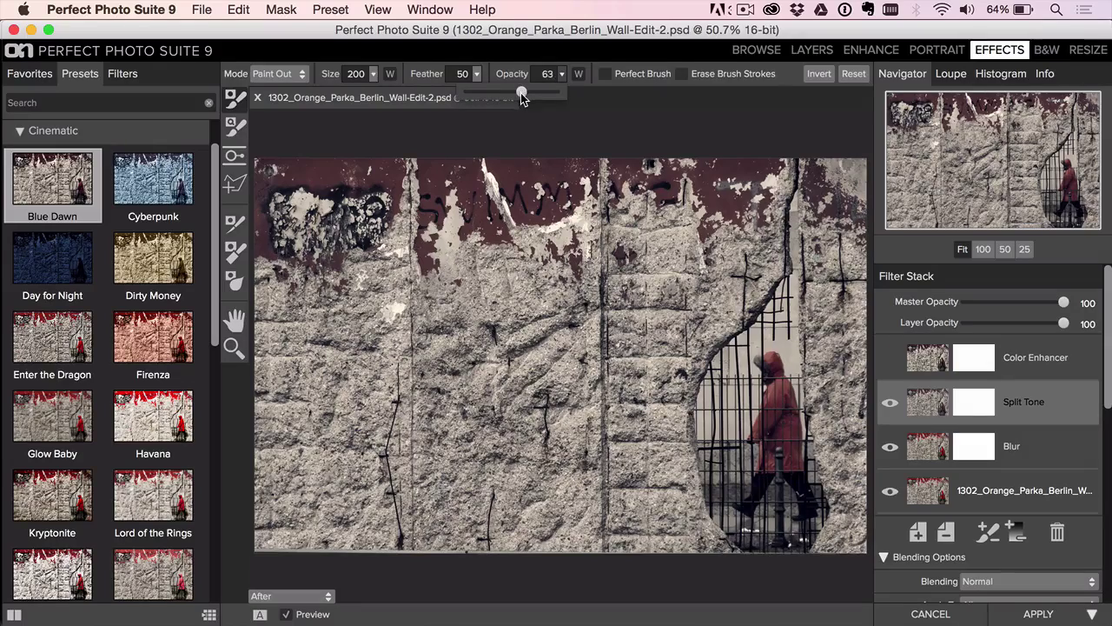
{"action": "key", "text": "bracketright"}
{"action": "key", "text": "bracketright"}
{"action": "key", "text": "bracketright"}
{"action": "key", "text": "bracketright"}
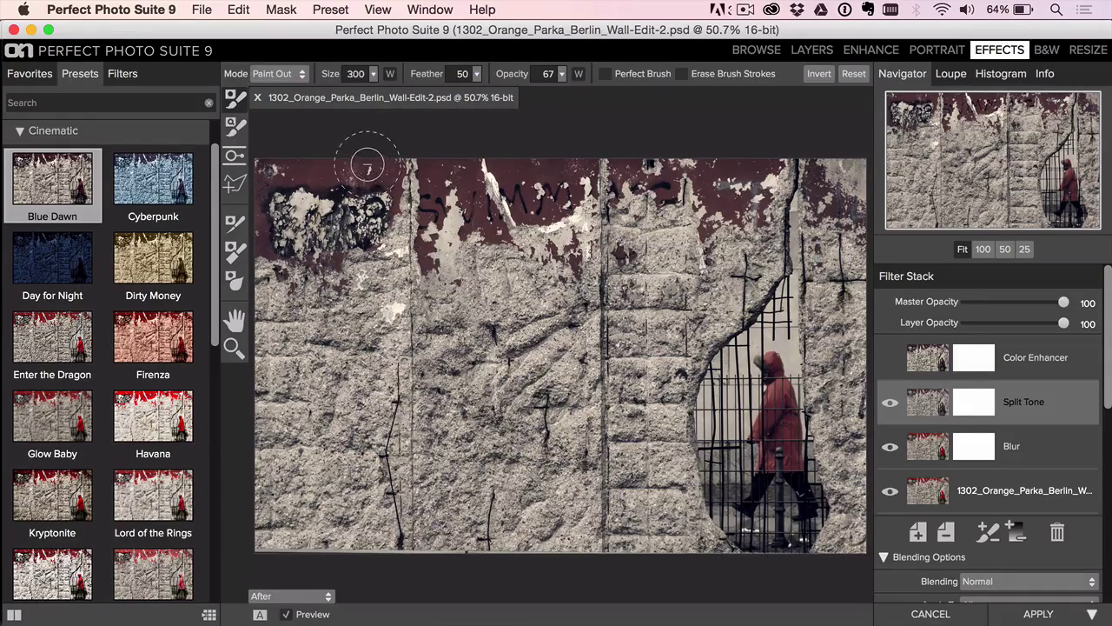
{"action": "mouse_move", "coordinate": [366, 167]}
{"action": "left_mouse_down"}
{"action": "mouse_move", "coordinate": [309, 174]}
{"action": "mouse_move", "coordinate": [270, 211]}
{"action": "mouse_move", "coordinate": [303, 246]}
{"action": "mouse_move", "coordinate": [348, 242]}
{"action": "left_mouse_up"}
{"action": "mouse_move", "coordinate": [411, 209]}
{"action": "left_mouse_down"}
{"action": "mouse_move", "coordinate": [418, 247]}
{"action": "mouse_move", "coordinate": [452, 165]}
{"action": "mouse_move", "coordinate": [489, 224]}
{"action": "mouse_move", "coordinate": [613, 176]}
{"action": "mouse_move", "coordinate": [748, 174]}
{"action": "mouse_move", "coordinate": [742, 205]}
{"action": "mouse_move", "coordinate": [786, 187]}
{"action": "mouse_move", "coordinate": [865, 227]}
{"action": "mouse_move", "coordinate": [830, 235]}
{"action": "left_mouse_up"}
Reduce the masking brush to size 175 and paint the Split Tone filter out over the walking figure's red coat.
{"action": "key", "text": "bracketleft"}
{"action": "key", "text": "bracketleft"}
{"action": "key", "text": "bracketleft"}
{"action": "key", "text": "bracketleft"}
{"action": "key", "text": "bracketleft"}
{"action": "key", "text": "bracketleft"}
{"action": "key", "text": "bracketleft"}
{"action": "key", "text": "bracketleft"}
{"action": "key", "text": "bracketleft"}
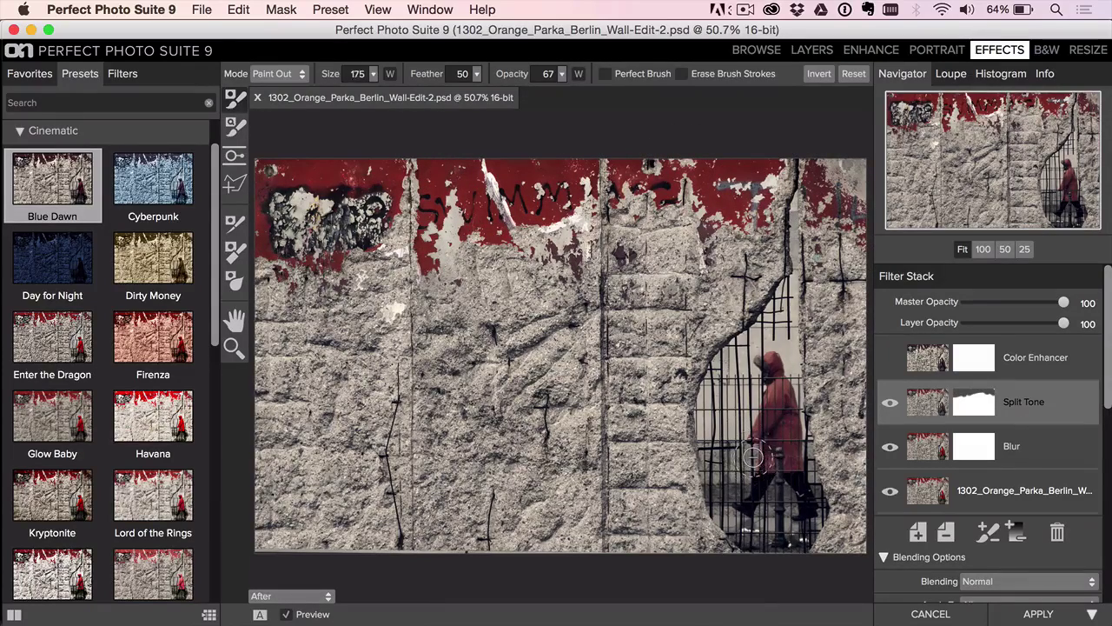
{"action": "mouse_move", "coordinate": [785, 400]}
{"action": "left_mouse_down"}
{"action": "mouse_move", "coordinate": [769, 368]}
{"action": "mouse_move", "coordinate": [769, 453]}
{"action": "mouse_move", "coordinate": [759, 433]}
{"action": "mouse_move", "coordinate": [786, 439]}
{"action": "mouse_move", "coordinate": [794, 466]}
{"action": "mouse_move", "coordinate": [786, 388]}
{"action": "left_mouse_up"}
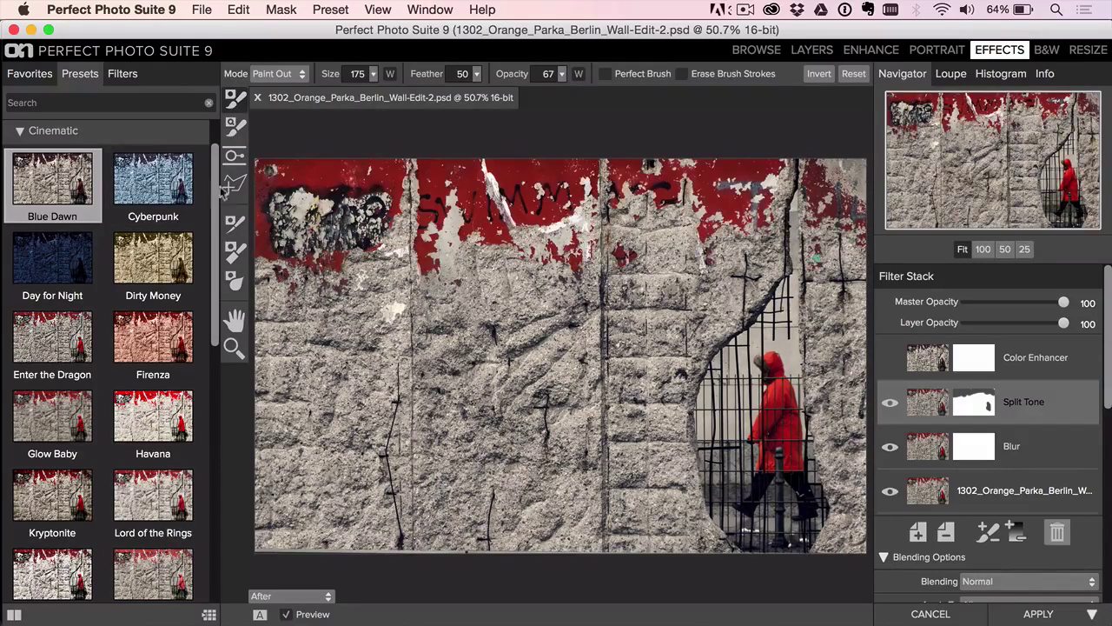
Try the Urban preset Urban Cool, replace it with Urbex, and lower the HDR Look filter's layer opacity to 58.
{"action": "left_click", "coordinate": [29, 131]}
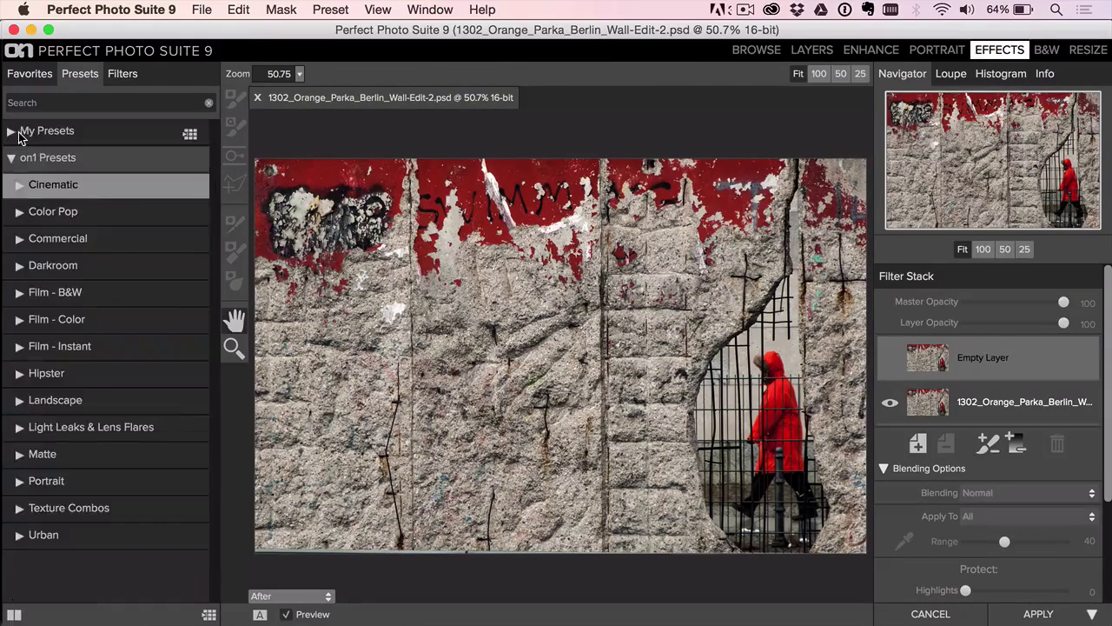
{"action": "left_click", "coordinate": [39, 534]}
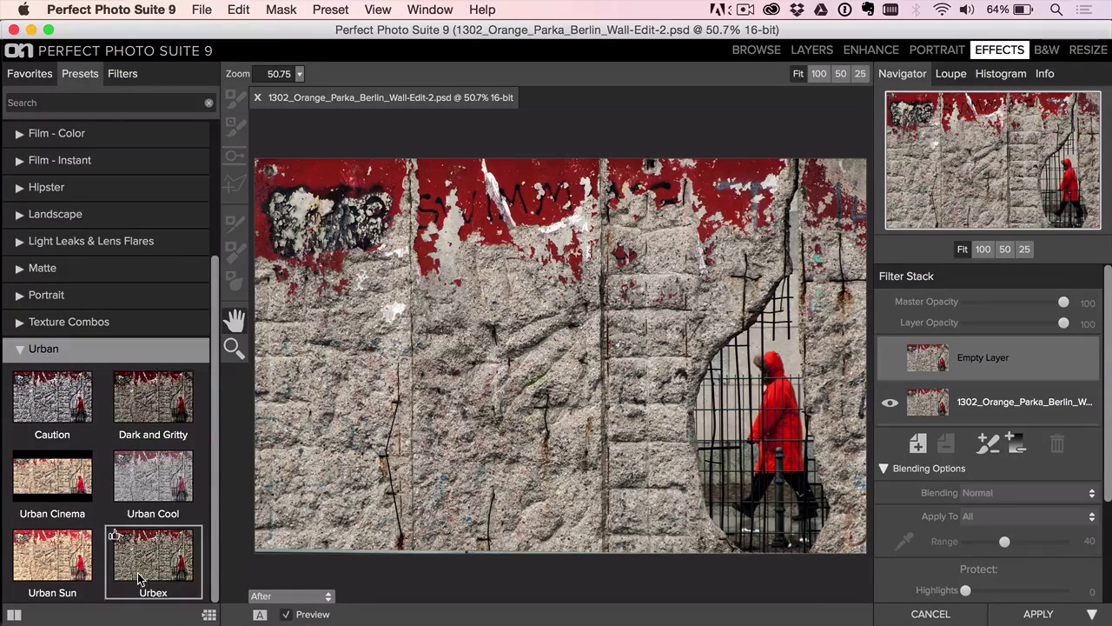
{"action": "left_click", "coordinate": [150, 466]}
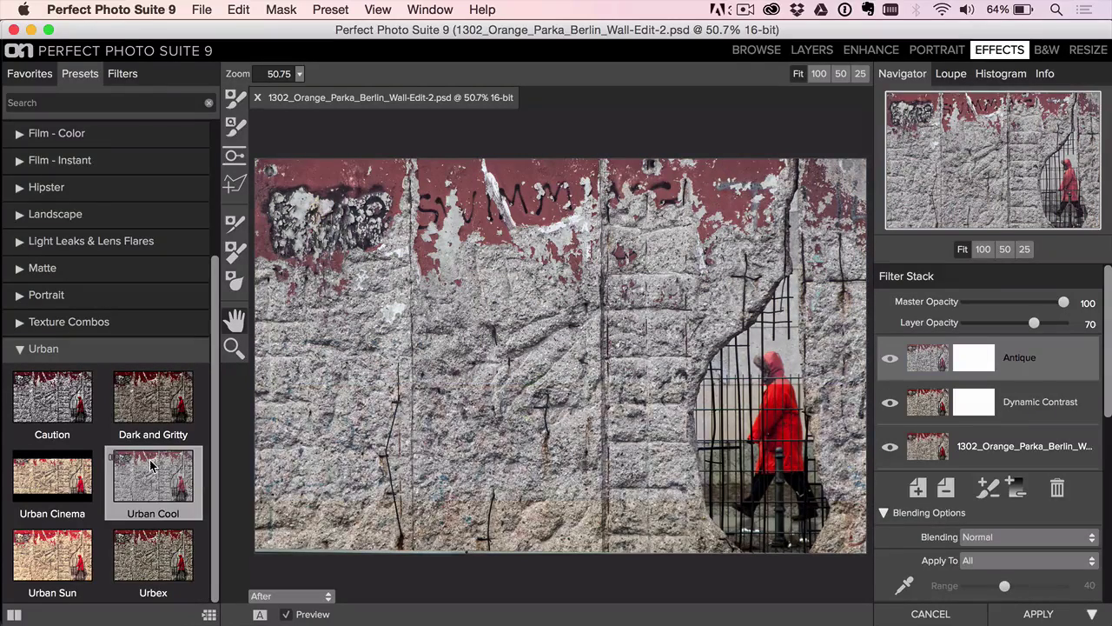
{"action": "left_click", "coordinate": [152, 553]}
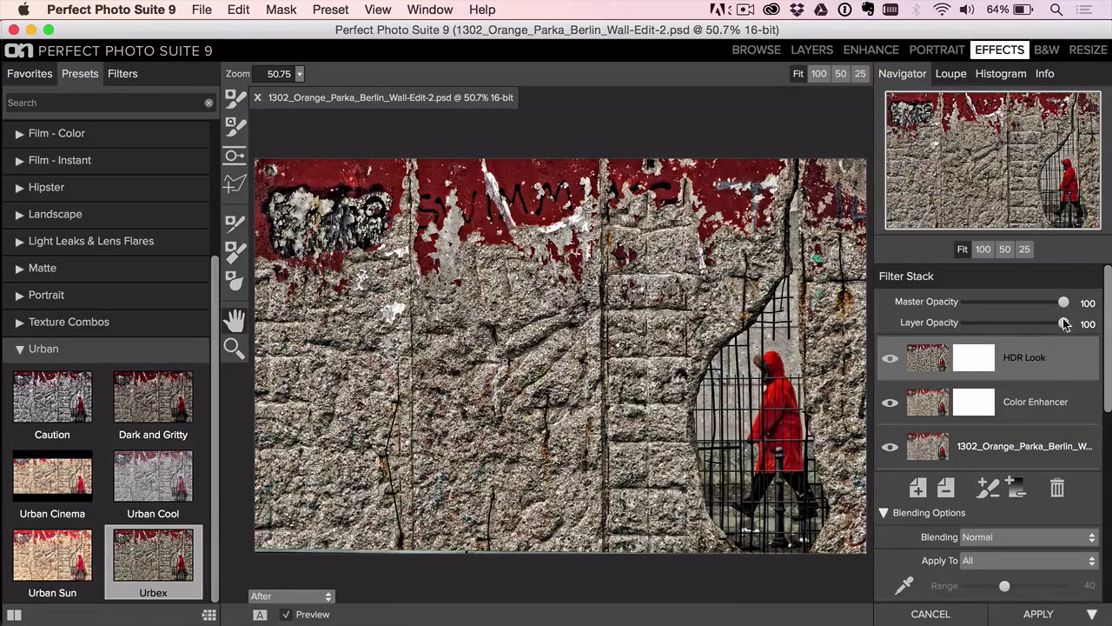
{"action": "left_click", "coordinate": [1022, 324]}
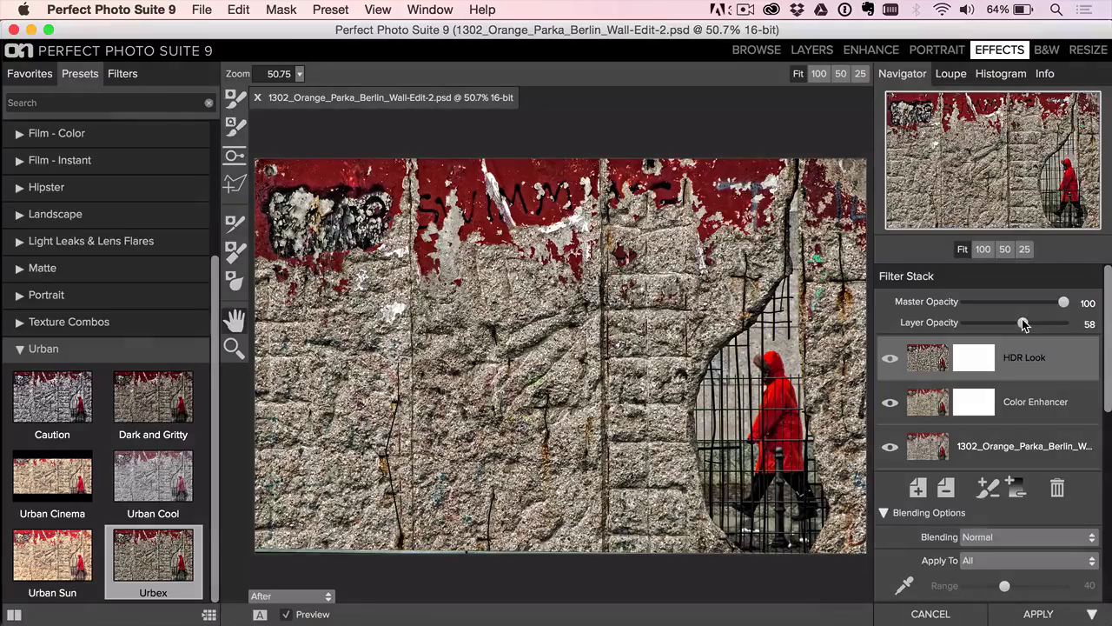
Add a Vignette filter layer with the Subtle preset above HDR Look and apply the effects to the Berlin Wall photo.
{"action": "left_click", "coordinate": [919, 489]}
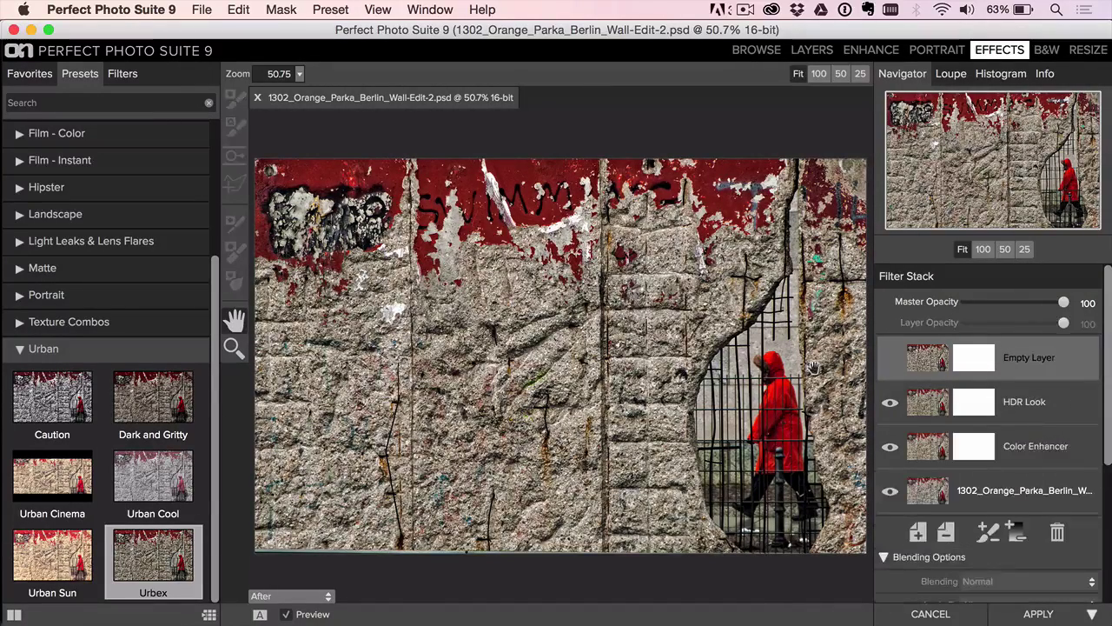
{"action": "left_click", "coordinate": [123, 76]}
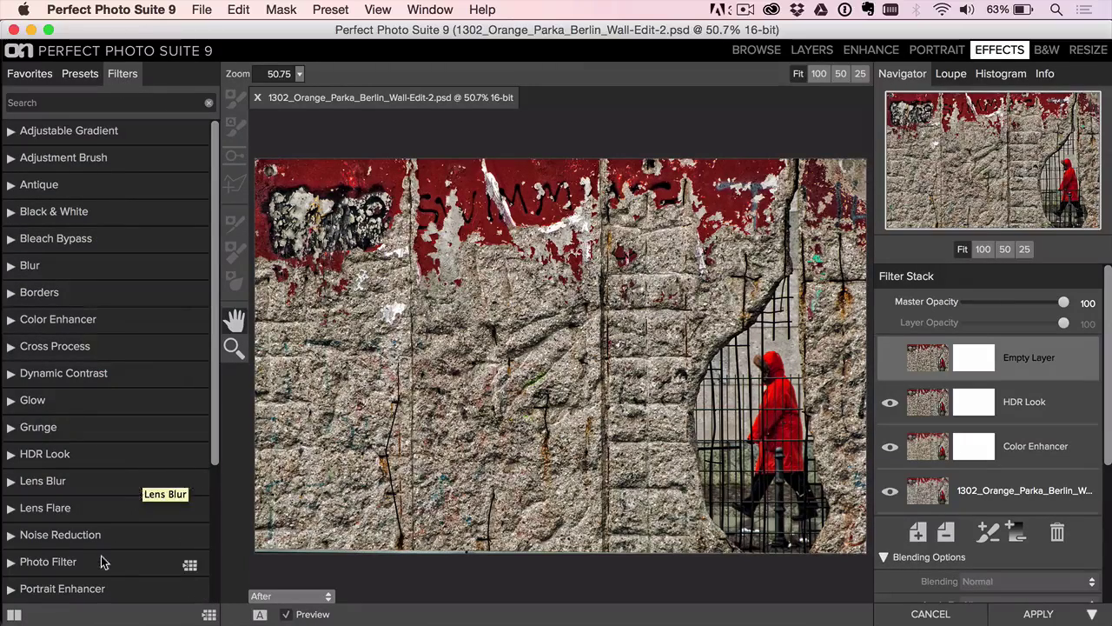
{"action": "scroll", "coordinate": [112, 511], "scroll_direction": "down", "scroll_amount": 5}
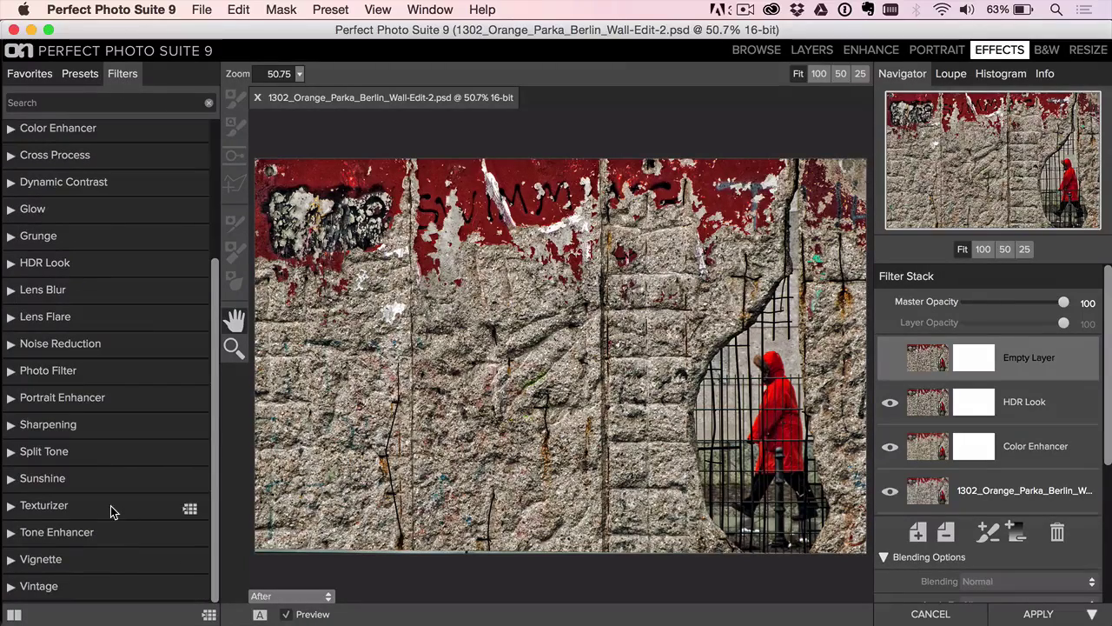
{"action": "left_click", "coordinate": [92, 558]}
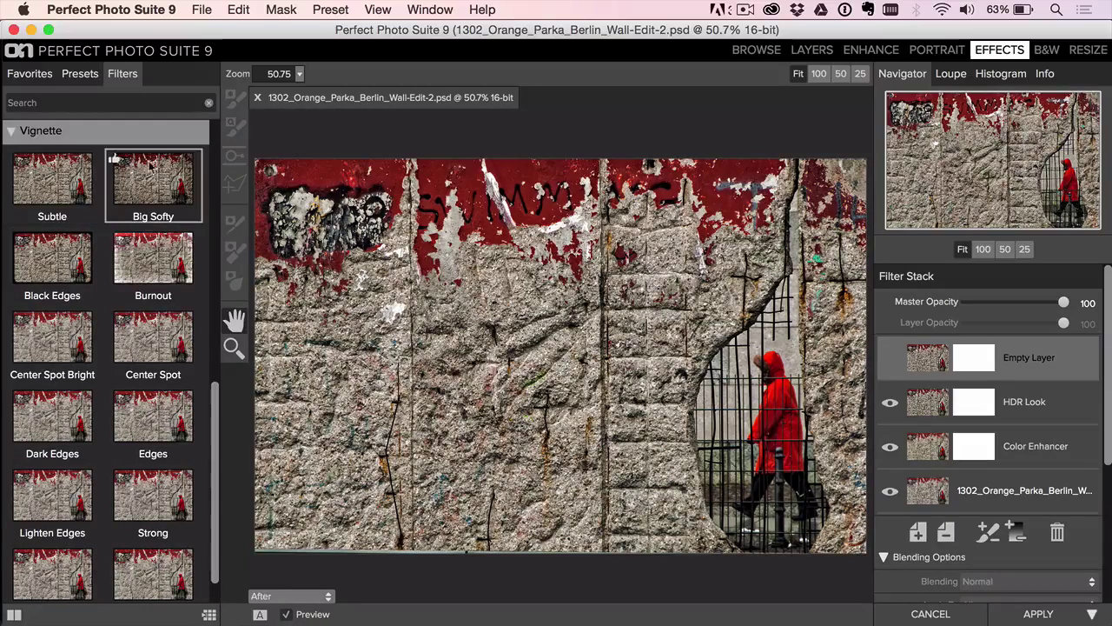
{"action": "left_click", "coordinate": [68, 188]}
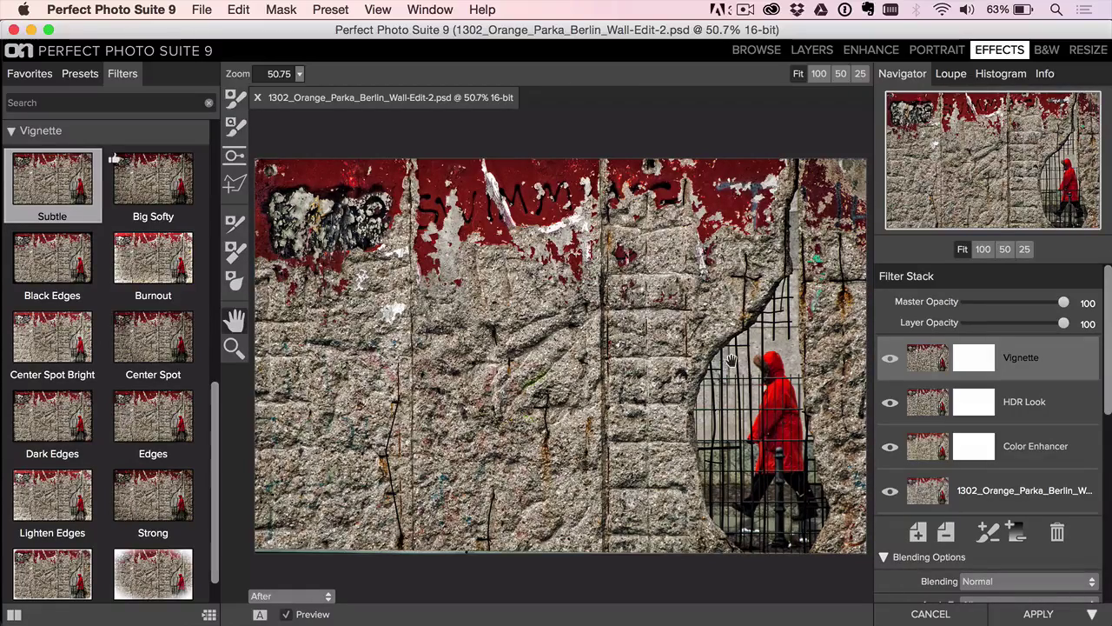
{"action": "left_click", "coordinate": [1040, 615]}
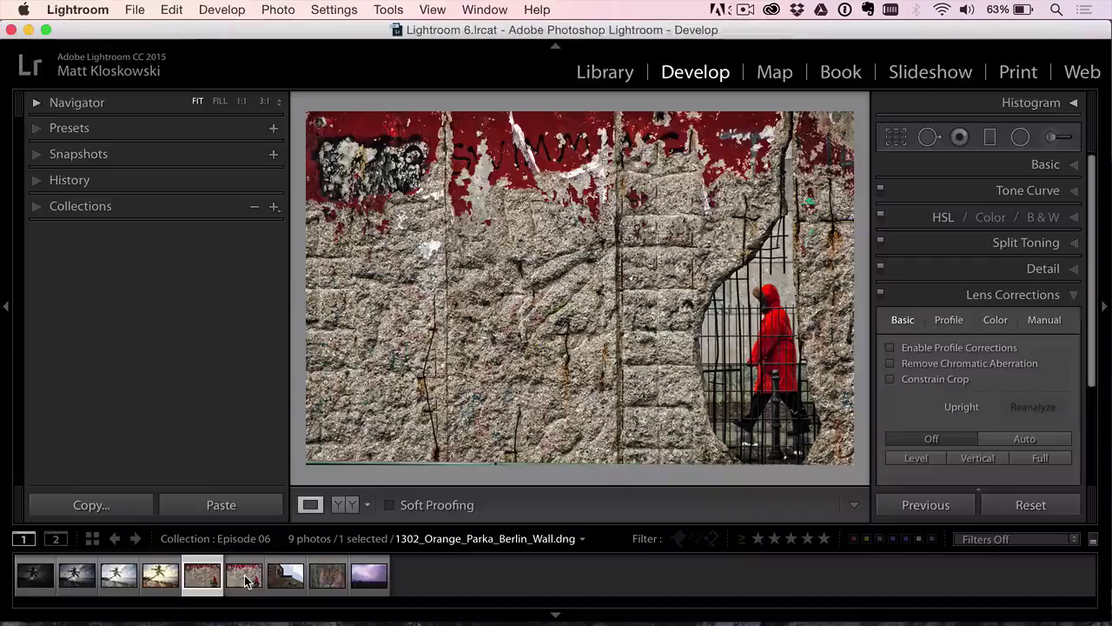
Select the original 1302_Orange_Parka_Berlin_Wall.dng and reset its develop settings.
{"action": "left_click", "coordinate": [245, 581]}
{"action": "left_click", "coordinate": [912, 513]}
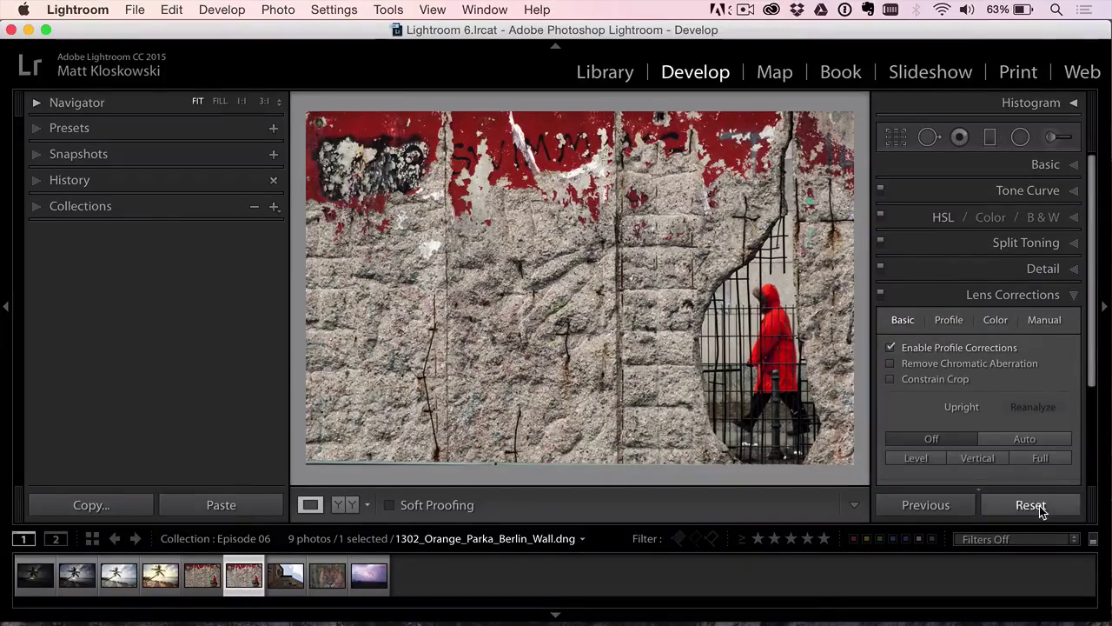
{"action": "left_click", "coordinate": [1030, 505]}
Compare the original and the stylized Berlin Wall photo against a blacked-out screen.
{"action": "key", "text": "l"}
{"action": "key", "text": "l"}
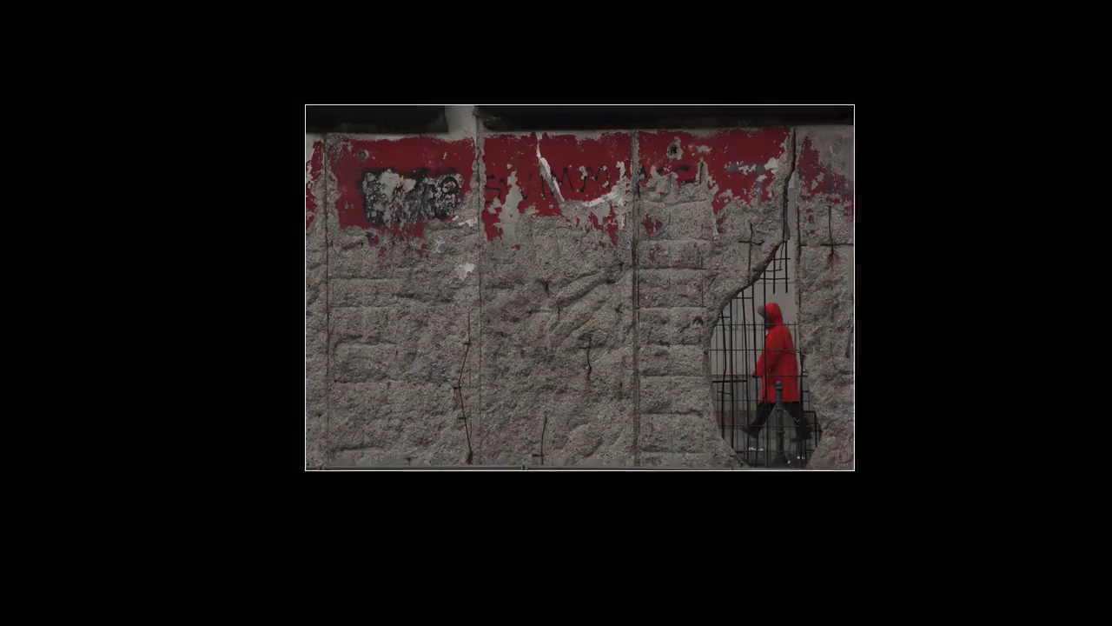
{"action": "key", "text": "shift+Tab"}
{"action": "key", "text": "ctrl+z"}
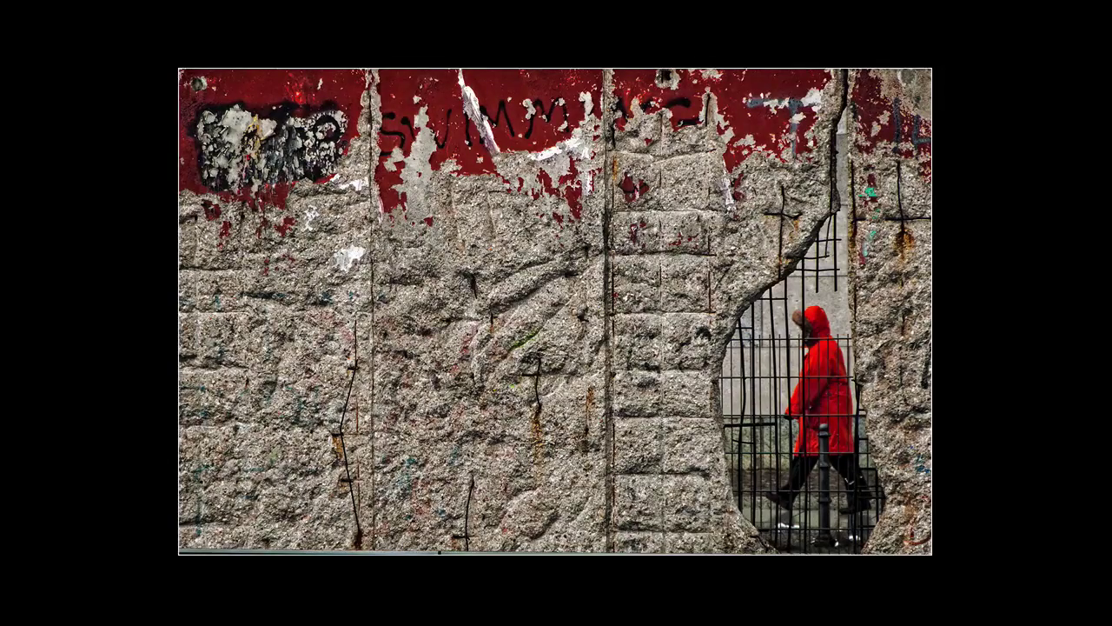
{"action": "key", "text": "backslash"}
{"action": "key", "text": "backslash"}
{"action": "key", "text": "l"}
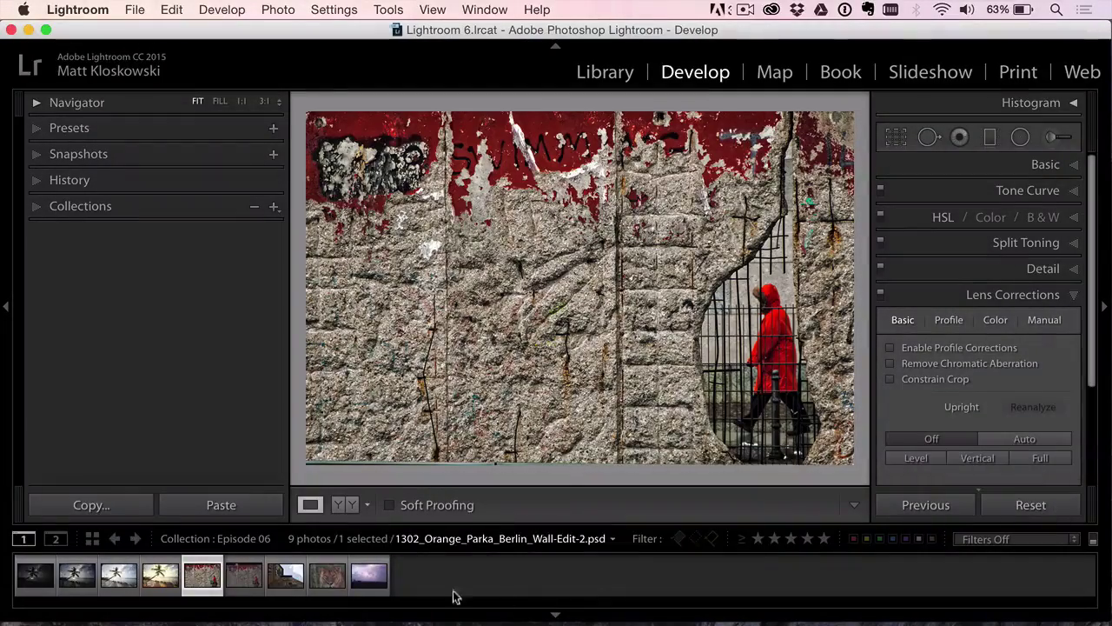
Open _MG_3358.CR2 and set its Highlights to -67, Shadows to +40, Whites to +20 and Blacks to -21.
{"action": "left_click", "coordinate": [289, 578]}
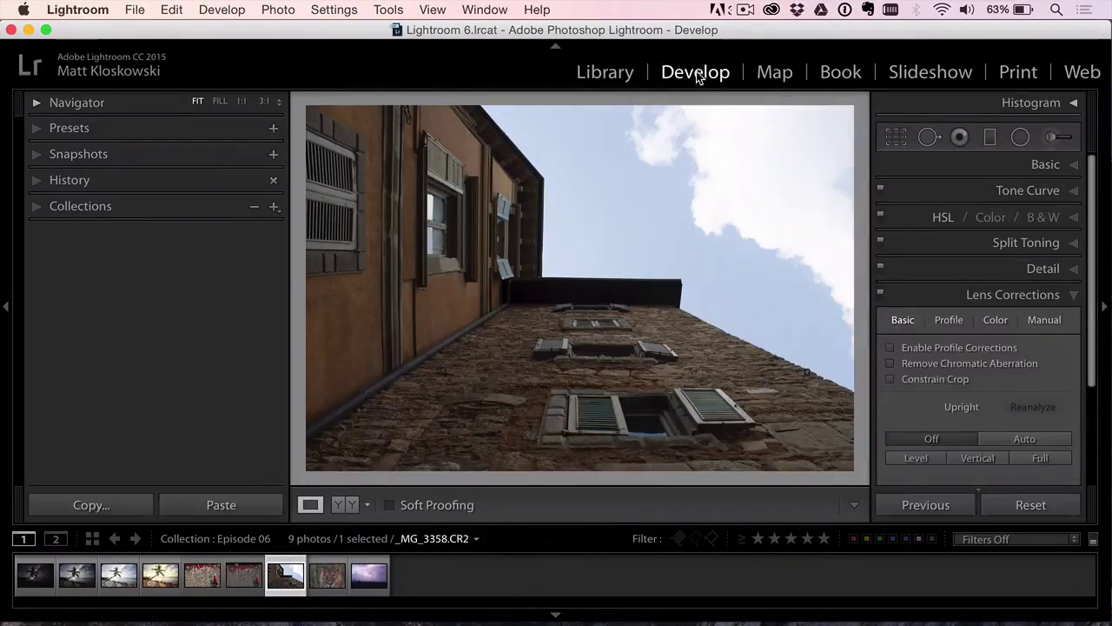
{"action": "left_click", "coordinate": [999, 294]}
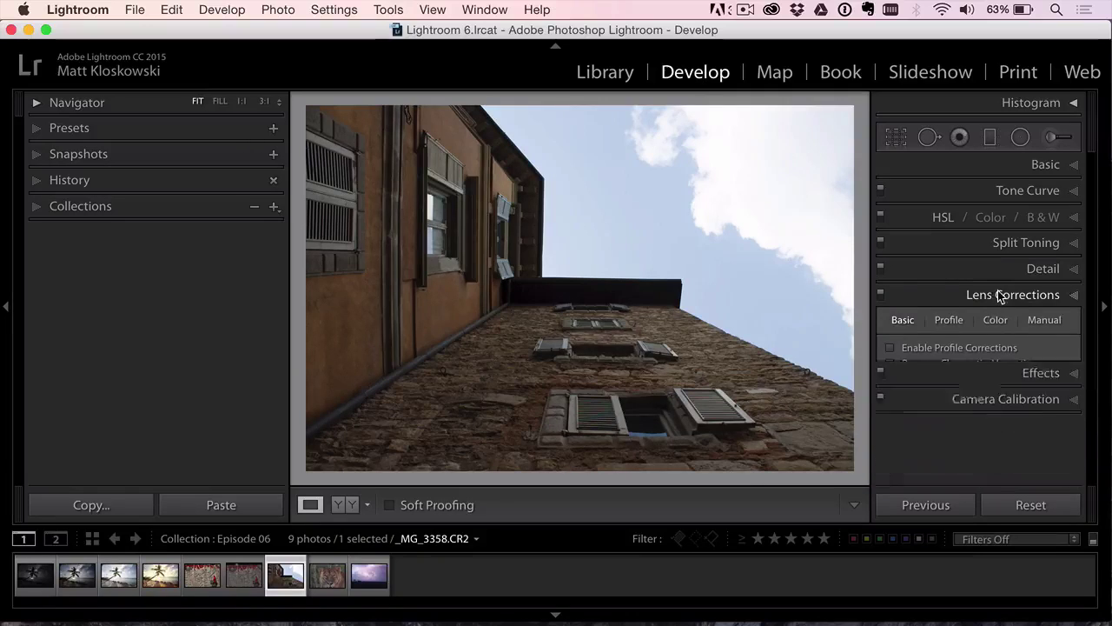
{"action": "left_click", "coordinate": [1051, 165]}
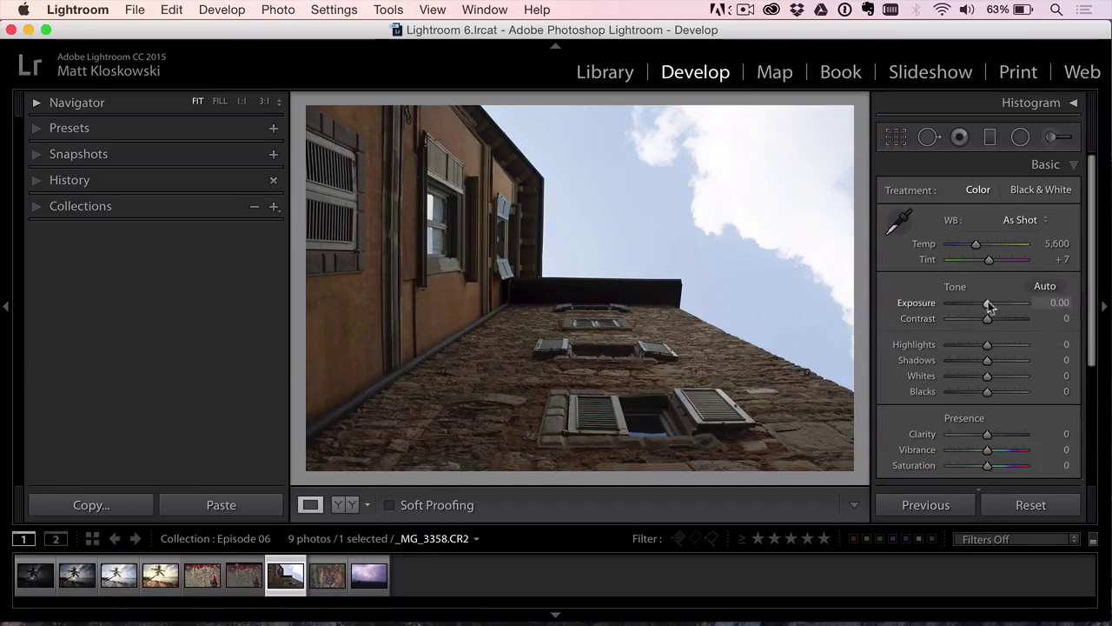
{"action": "left_click_drag", "start_coordinate": [987, 344], "coordinate": [982, 392]}
{"action": "left_click", "coordinate": [993, 392], "text": "alt"}
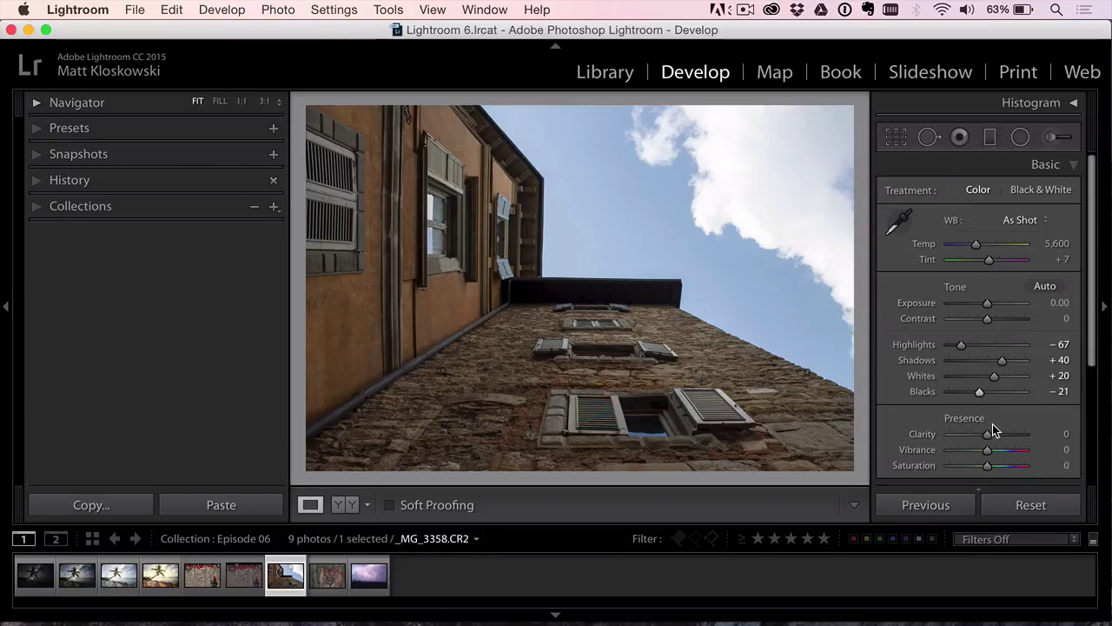
Try a global Clarity of +92, reset it, and set Saturation to +16.
{"action": "left_click_drag", "start_coordinate": [987, 435], "coordinate": [1023, 440]}
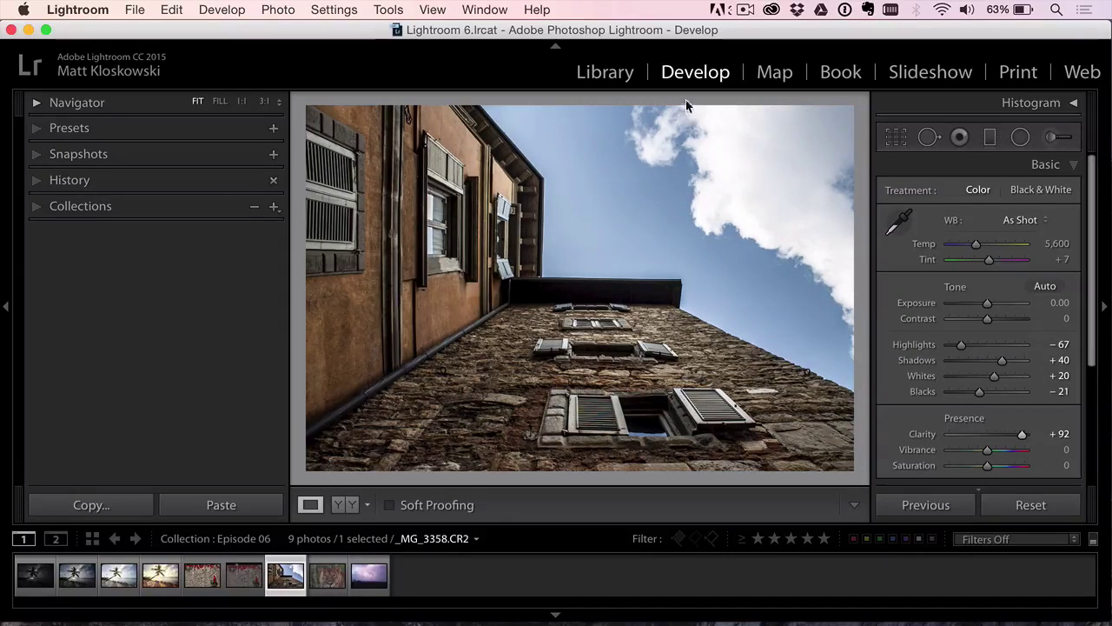
{"action": "double_click", "coordinate": [921, 434]}
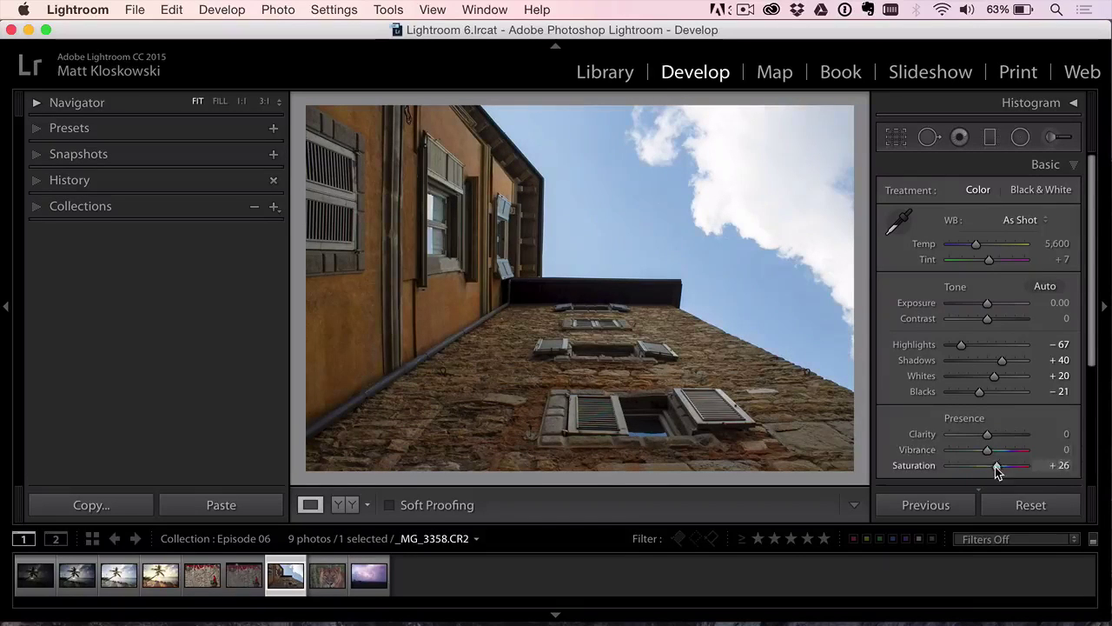
{"action": "left_click_drag", "start_coordinate": [998, 469], "coordinate": [995, 470]}
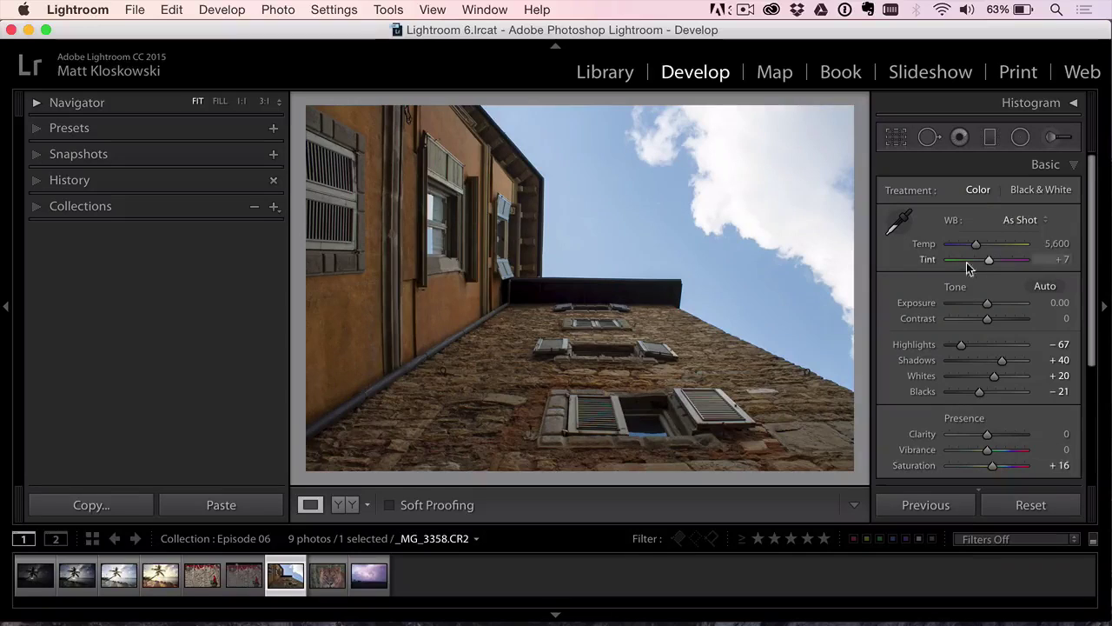
Reset the Adjustment Brush, set its Clarity to 99, and paint over the stone wall.
{"action": "left_click", "coordinate": [1053, 139]}
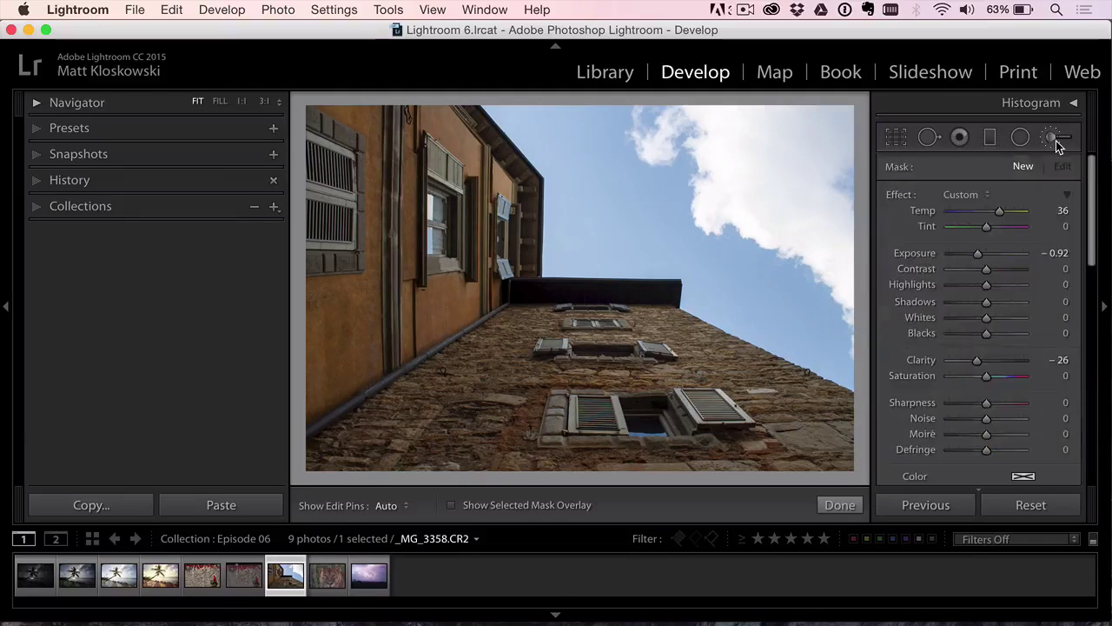
{"action": "double_click", "coordinate": [898, 197]}
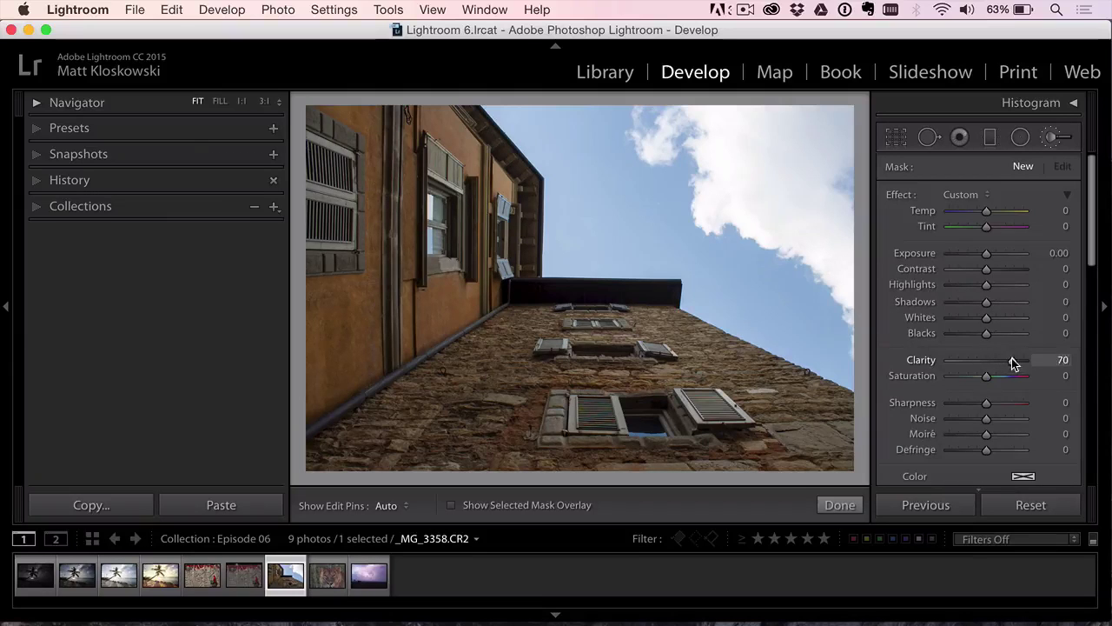
{"action": "key", "text": "h"}
{"action": "left_click_drag", "start_coordinate": [633, 330], "coordinate": [475, 361]}
{"action": "mouse_move", "coordinate": [347, 443]}
{"action": "left_mouse_down"}
{"action": "mouse_move", "coordinate": [625, 404]}
{"action": "mouse_move", "coordinate": [721, 412]}
{"action": "mouse_move", "coordinate": [677, 343]}
{"action": "mouse_move", "coordinate": [817, 426]}
{"action": "mouse_move", "coordinate": [828, 466]}
{"action": "left_mouse_up"}
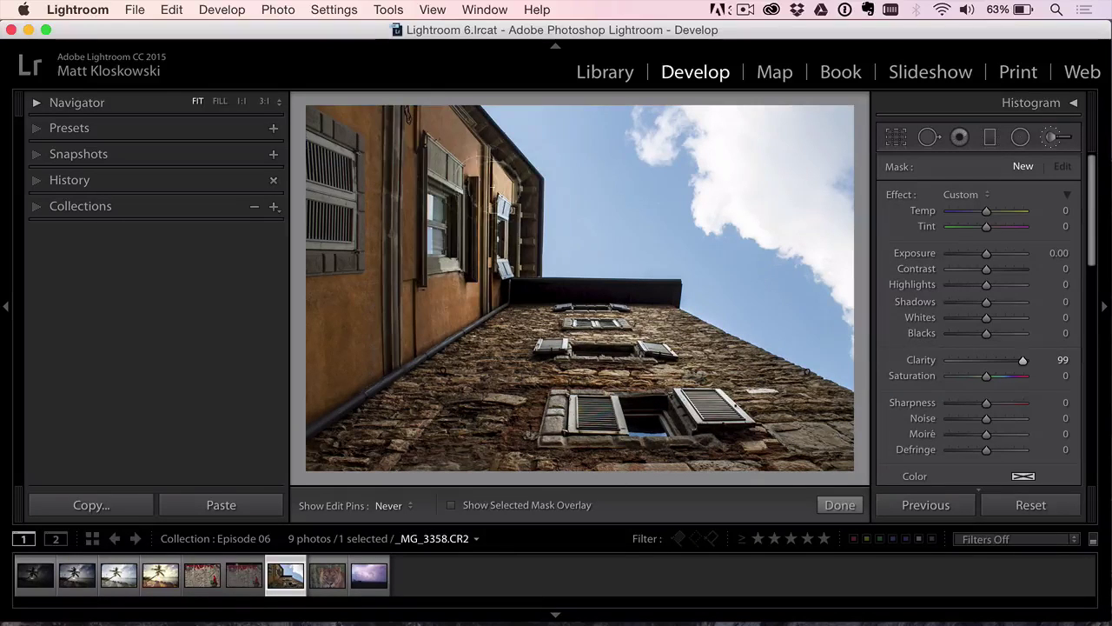
Extend the brush mask over the orange facade and set its Exposure to 0.34 and Temp to 31.
{"action": "mouse_move", "coordinate": [432, 139]}
{"action": "left_mouse_down"}
{"action": "mouse_move", "coordinate": [311, 156]}
{"action": "mouse_move", "coordinate": [367, 163]}
{"action": "mouse_move", "coordinate": [313, 367]}
{"action": "mouse_move", "coordinate": [407, 353]}
{"action": "mouse_move", "coordinate": [469, 304]}
{"action": "left_mouse_up"}
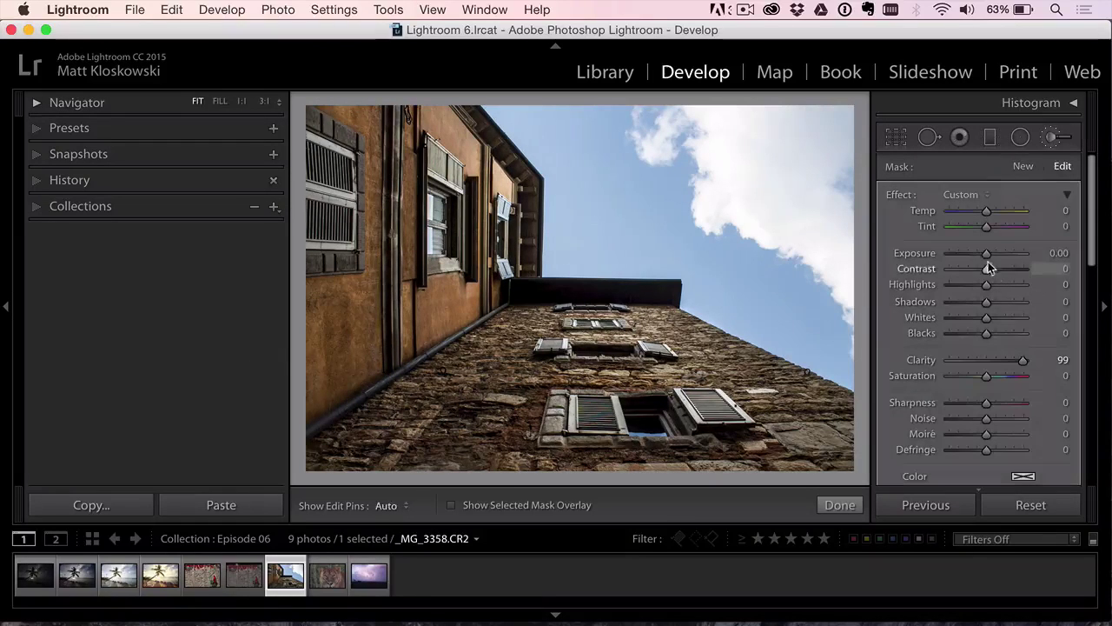
{"action": "left_click_drag", "start_coordinate": [988, 259], "coordinate": [990, 259]}
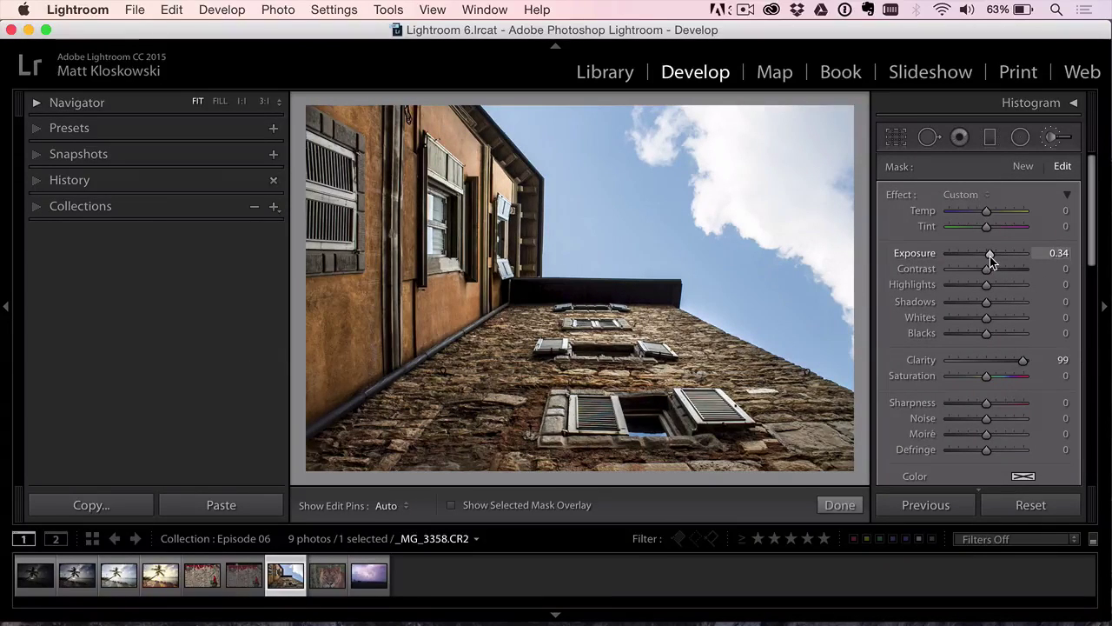
{"action": "left_click", "coordinate": [993, 212]}
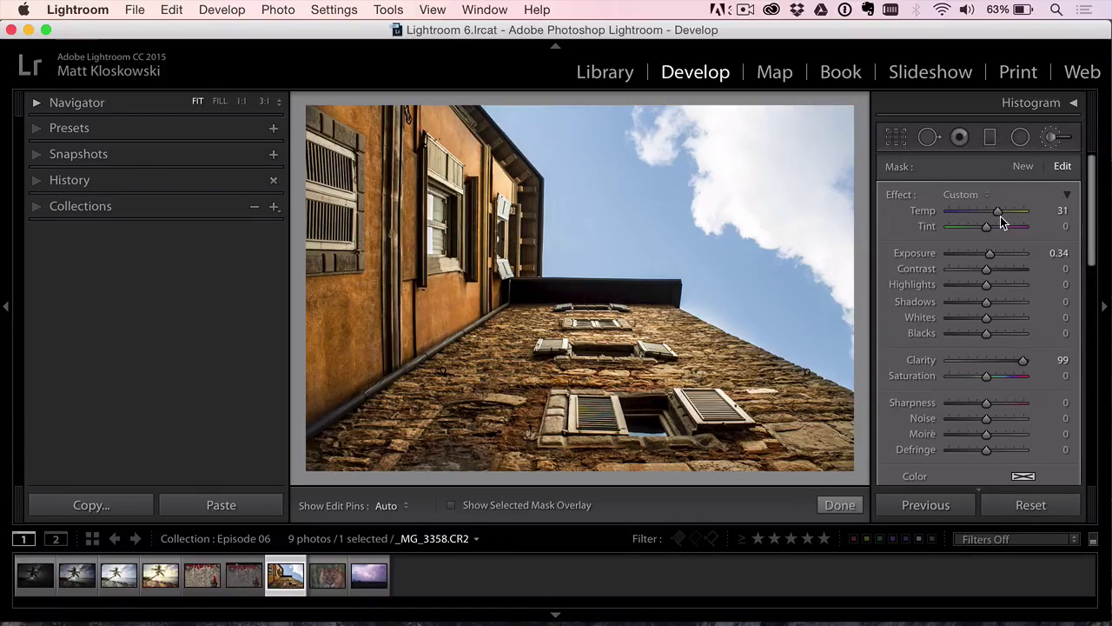
Add a post-crop vignette with Amount -9, Midpoint 0 and Feather 88, and finish the brush adjustment.
{"action": "scroll", "coordinate": [1016, 382], "scroll_direction": "down", "scroll_amount": 5}
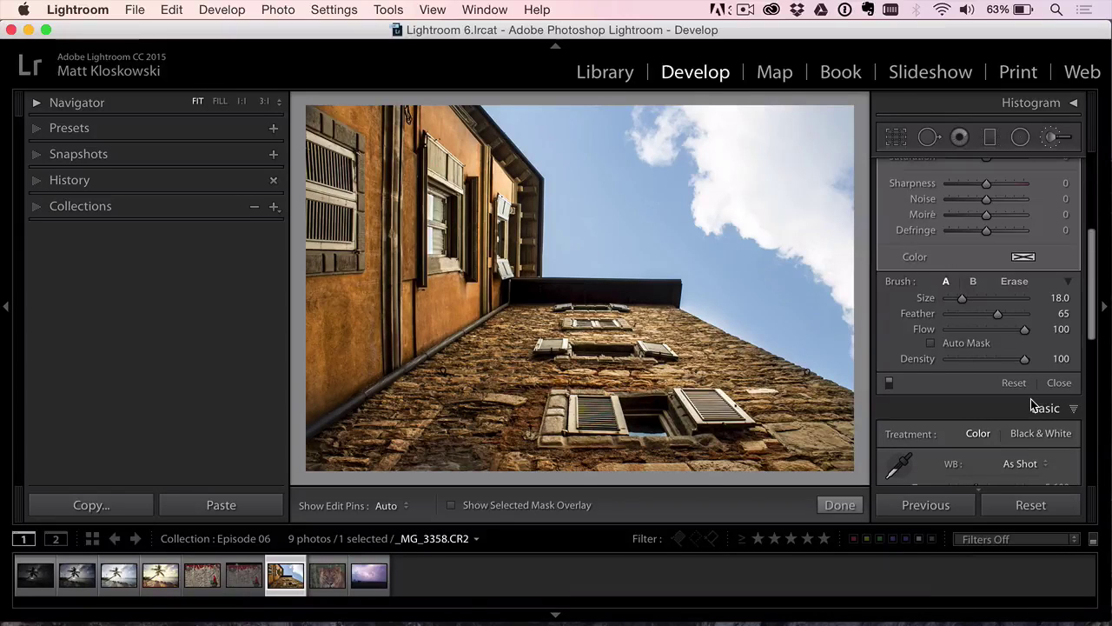
{"action": "scroll", "coordinate": [1031, 405], "scroll_direction": "down", "scroll_amount": 10}
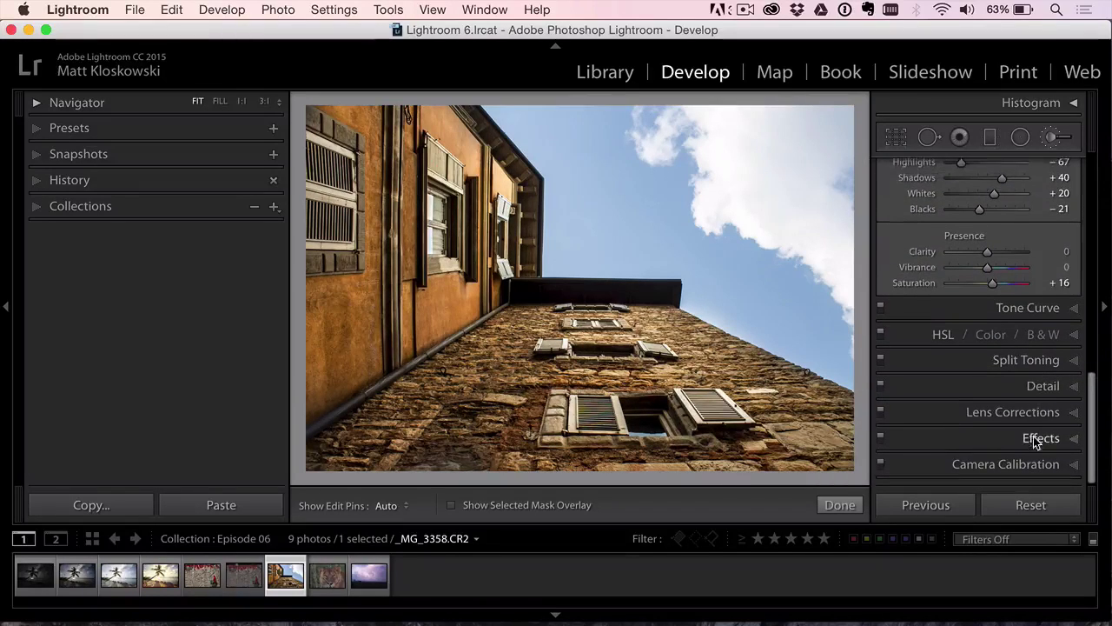
{"action": "left_click_drag", "start_coordinate": [987, 261], "coordinate": [979, 280]}
{"action": "left_click_drag", "start_coordinate": [987, 307], "coordinate": [1014, 306]}
{"action": "mouse_move", "coordinate": [971, 276]}
{"action": "left_mouse_down"}
{"action": "mouse_move", "coordinate": [978, 261]}
{"action": "mouse_move", "coordinate": [933, 279]}
{"action": "mouse_move", "coordinate": [985, 262]}
{"action": "left_mouse_up"}
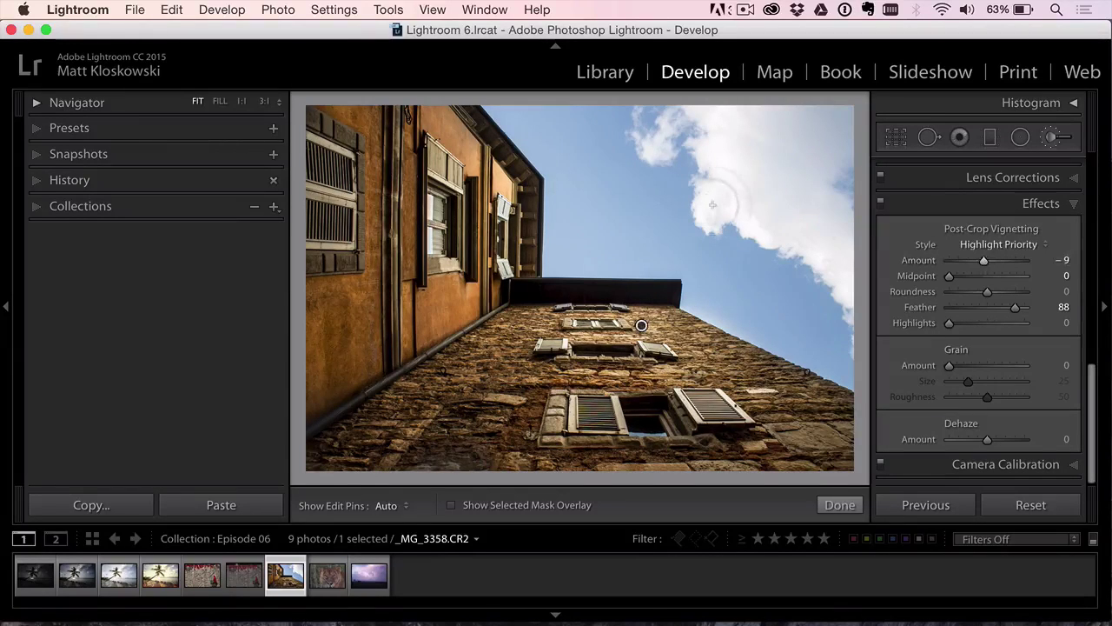
{"action": "left_click", "coordinate": [839, 504]}
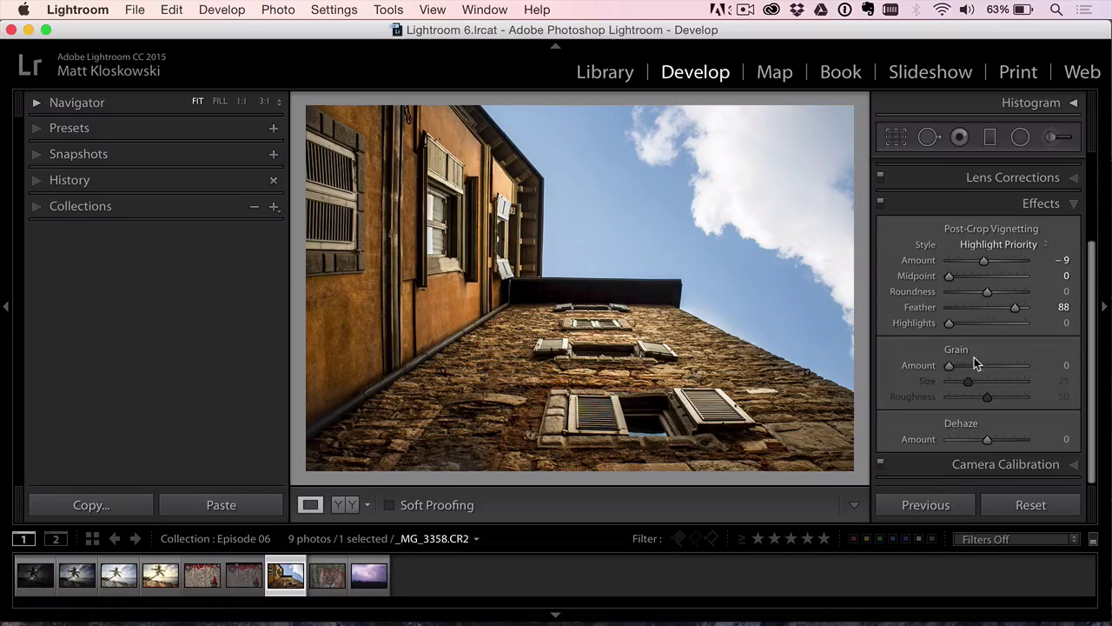
Sharpen the photo with Amount 93 and Radius 1.4, and inspect the stonework at 1:1.
{"action": "scroll", "coordinate": [978, 360], "scroll_direction": "up", "scroll_amount": 4}
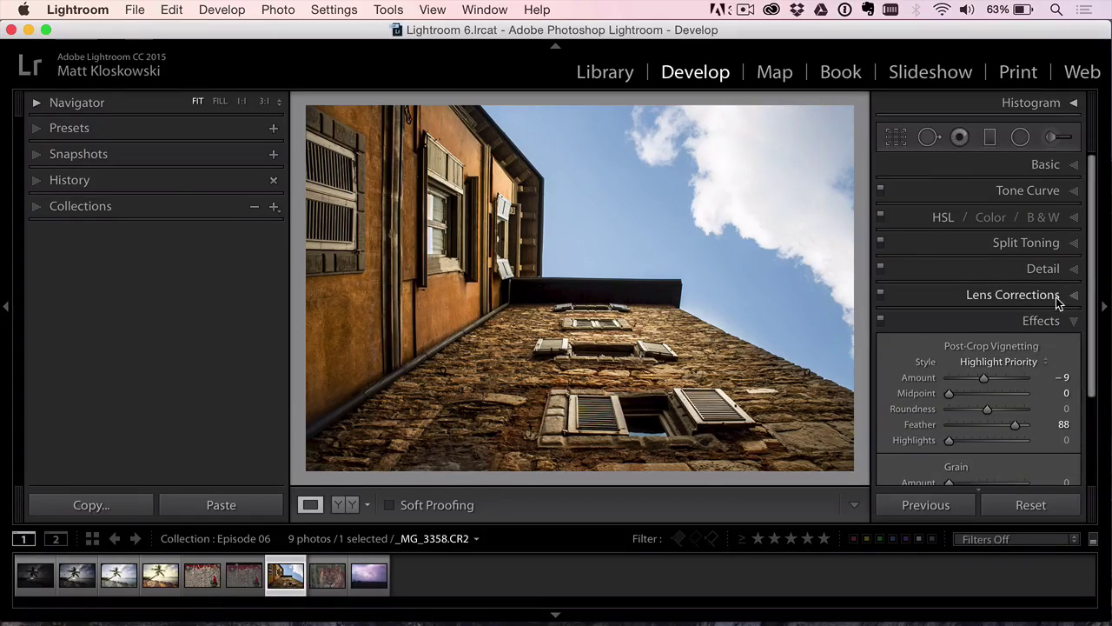
{"action": "left_click", "coordinate": [1027, 269]}
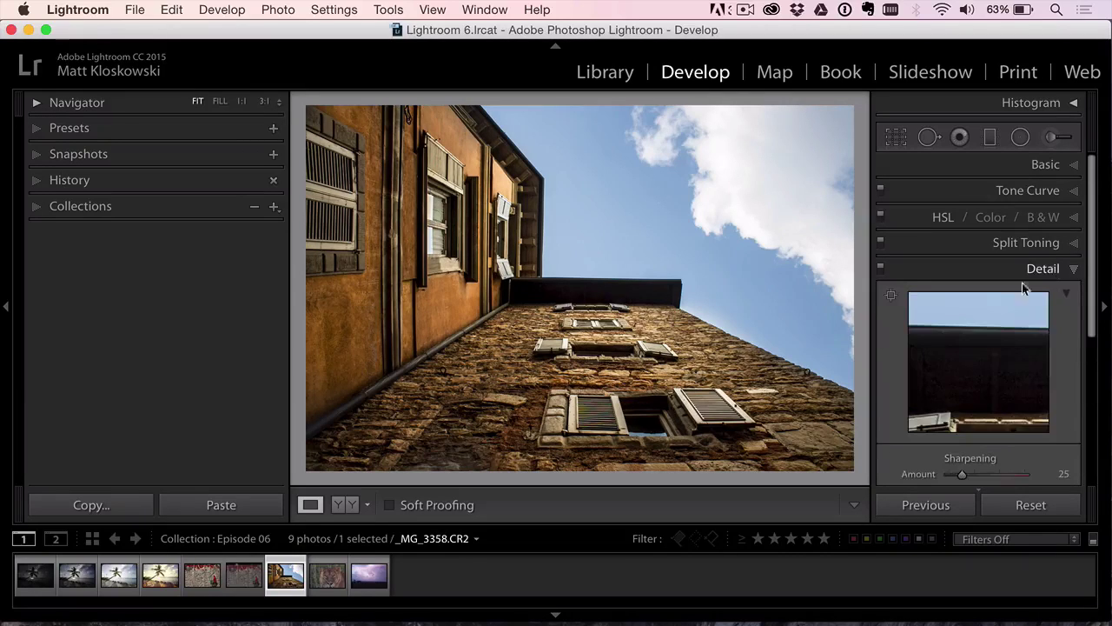
{"action": "scroll", "coordinate": [994, 421], "scroll_direction": "down", "scroll_amount": 5}
{"action": "left_click", "coordinate": [625, 347]}
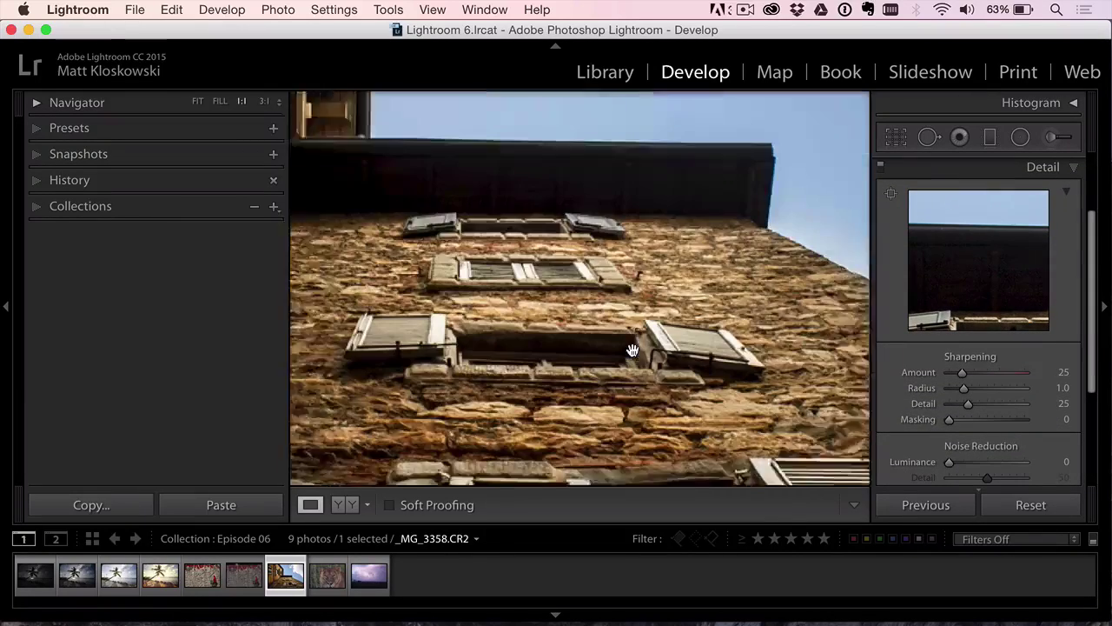
{"action": "left_click_drag", "start_coordinate": [709, 434], "coordinate": [753, 303]}
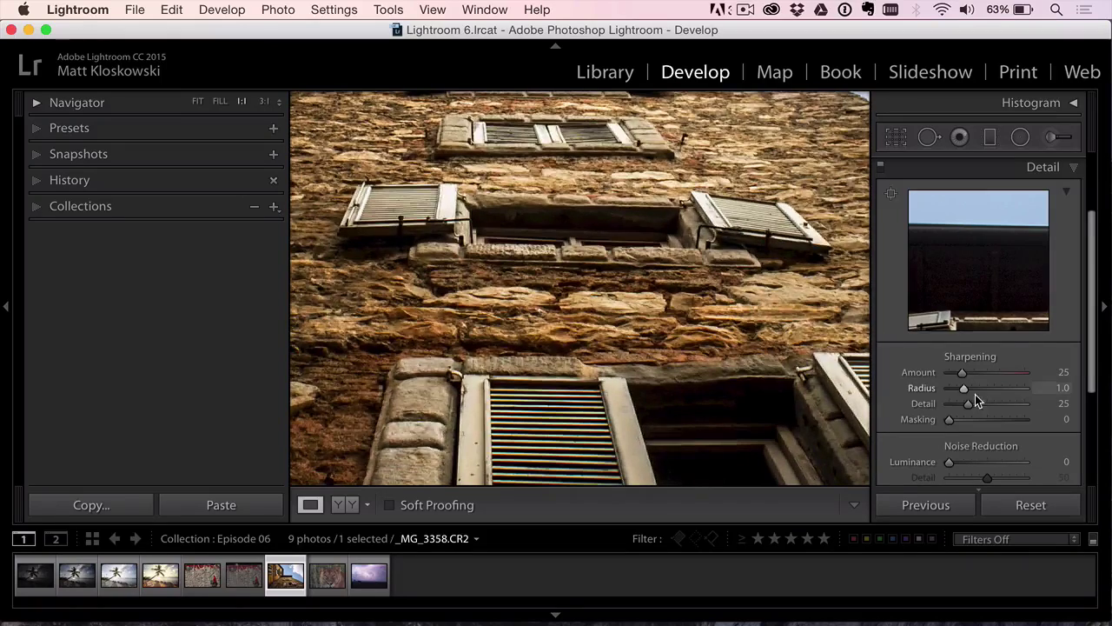
{"action": "left_click", "coordinate": [999, 372]}
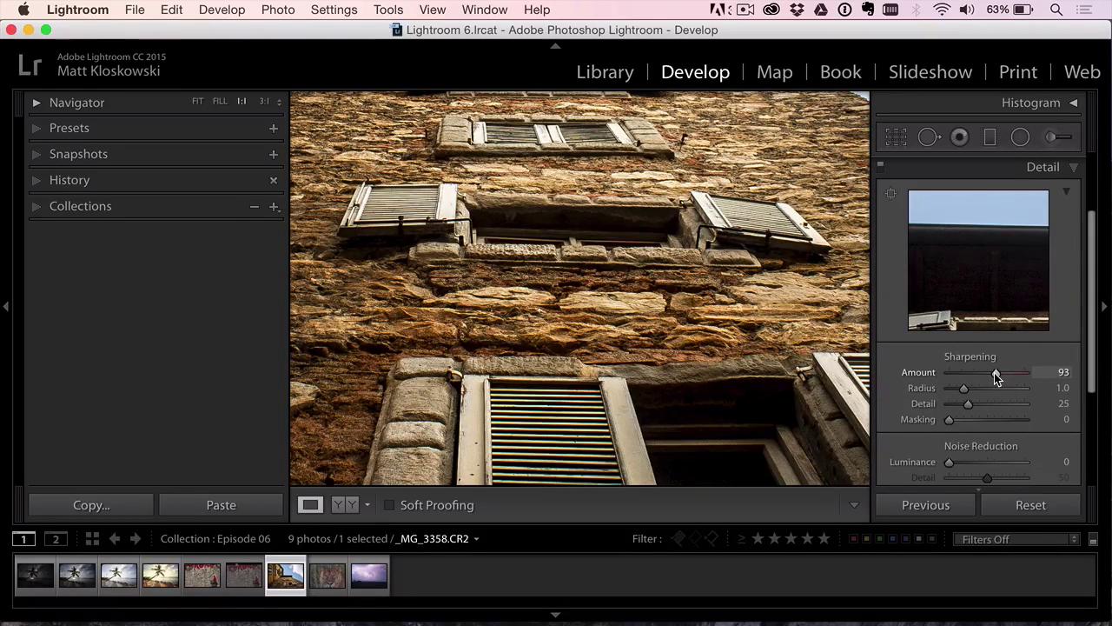
{"action": "left_click", "coordinate": [976, 389]}
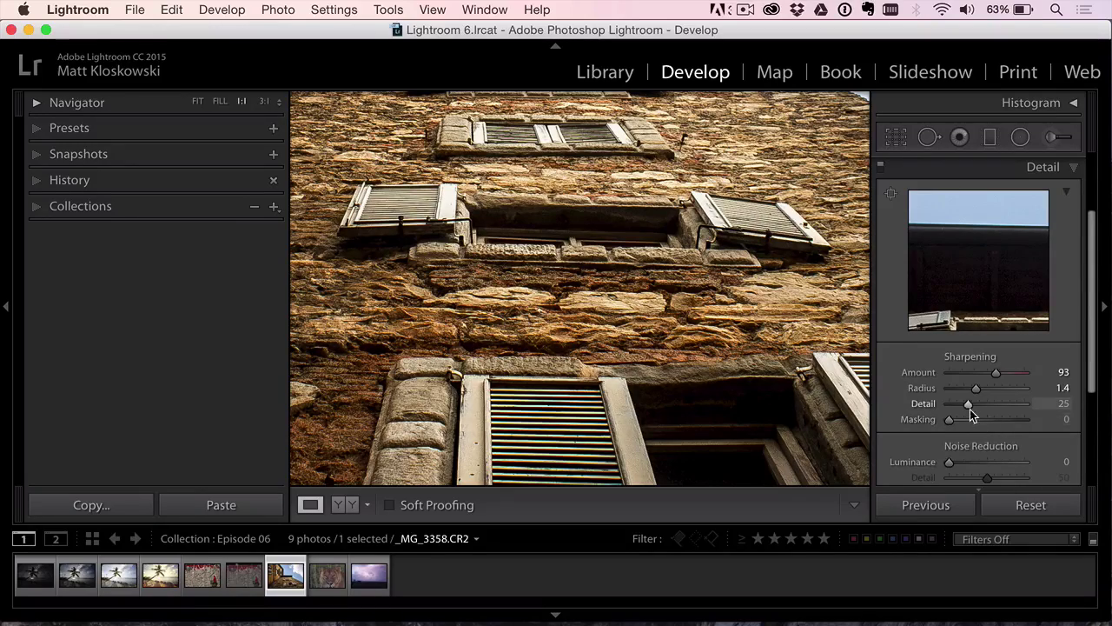
{"action": "left_click_drag", "start_coordinate": [746, 332], "coordinate": [627, 374]}
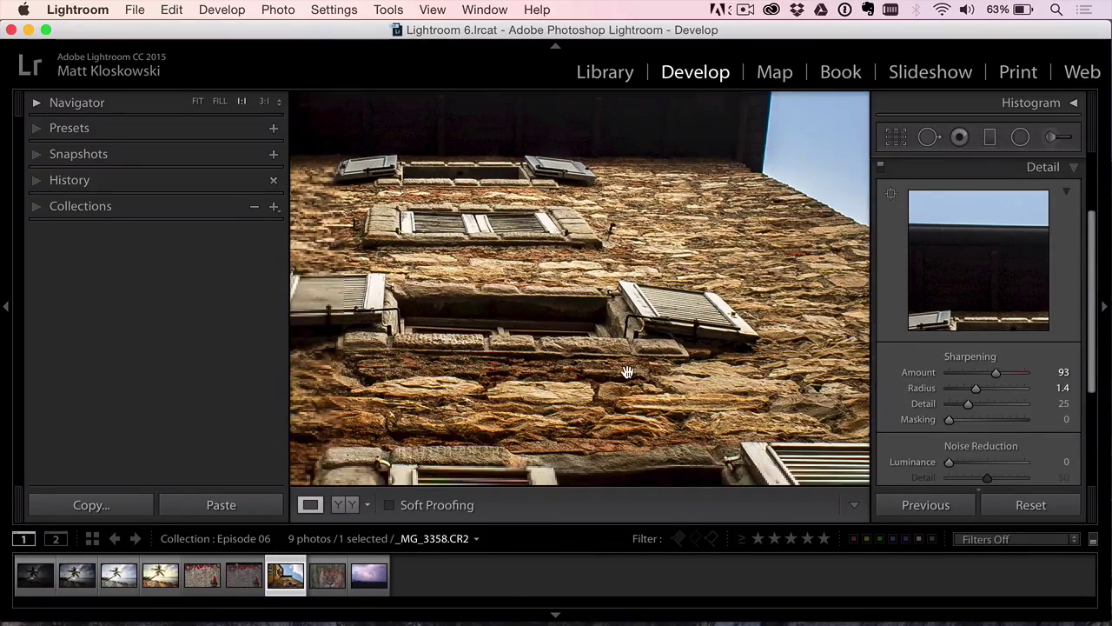
{"action": "left_click", "coordinate": [627, 373]}
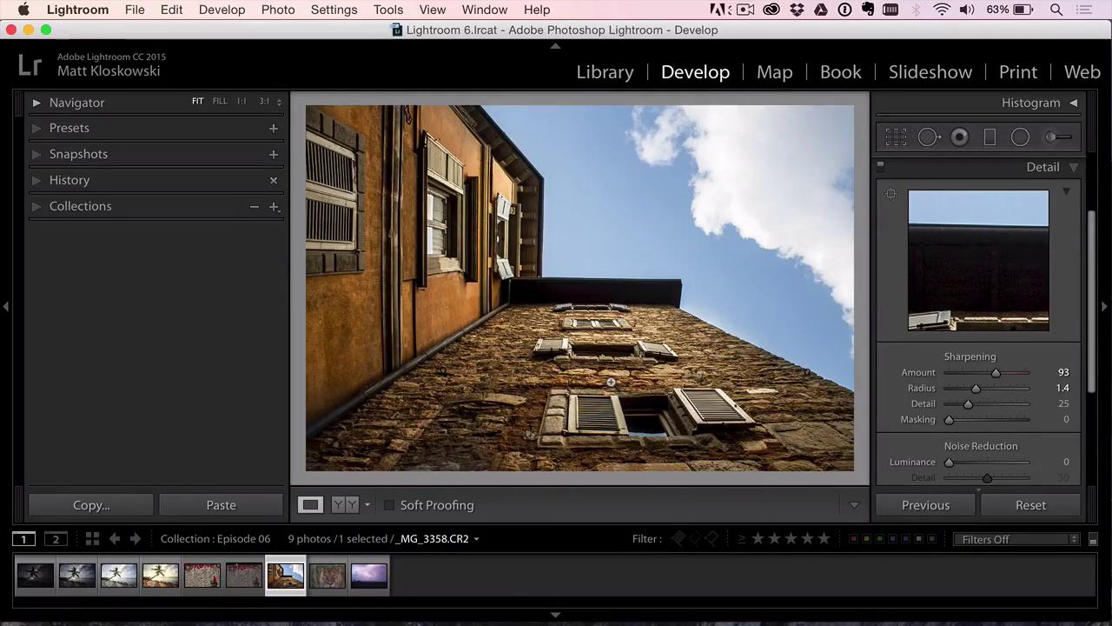
Compare the building photo before and after the edits in an enlarged view with the surroundings blacked out.
{"action": "key", "text": "shift+Tab"}
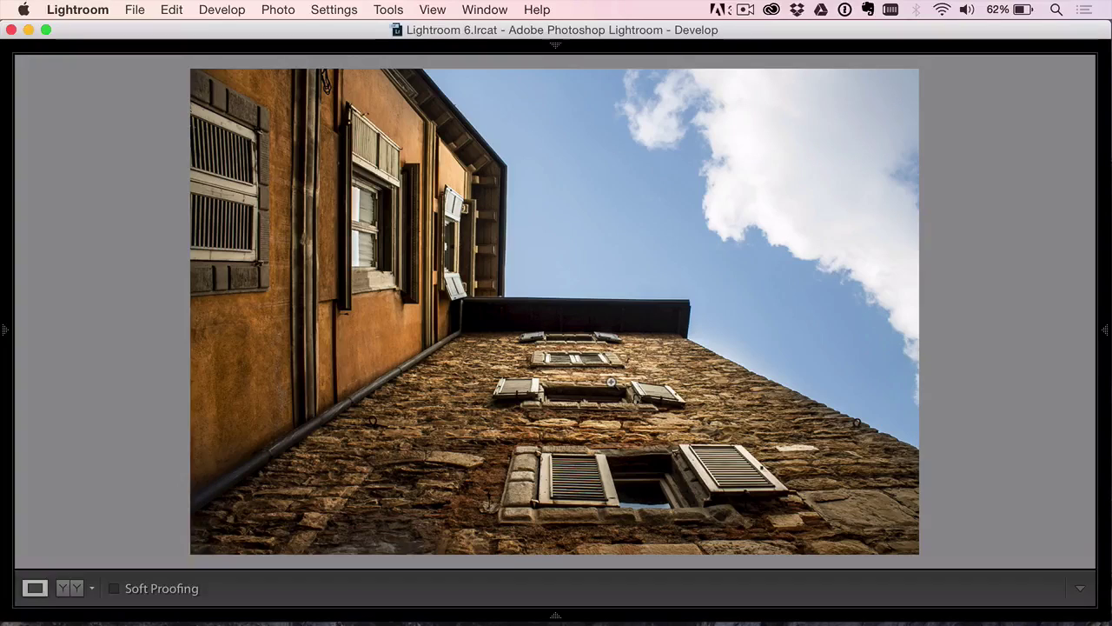
{"action": "key", "text": "l"}
{"action": "key", "text": "l"}
{"action": "key", "text": "backslash"}
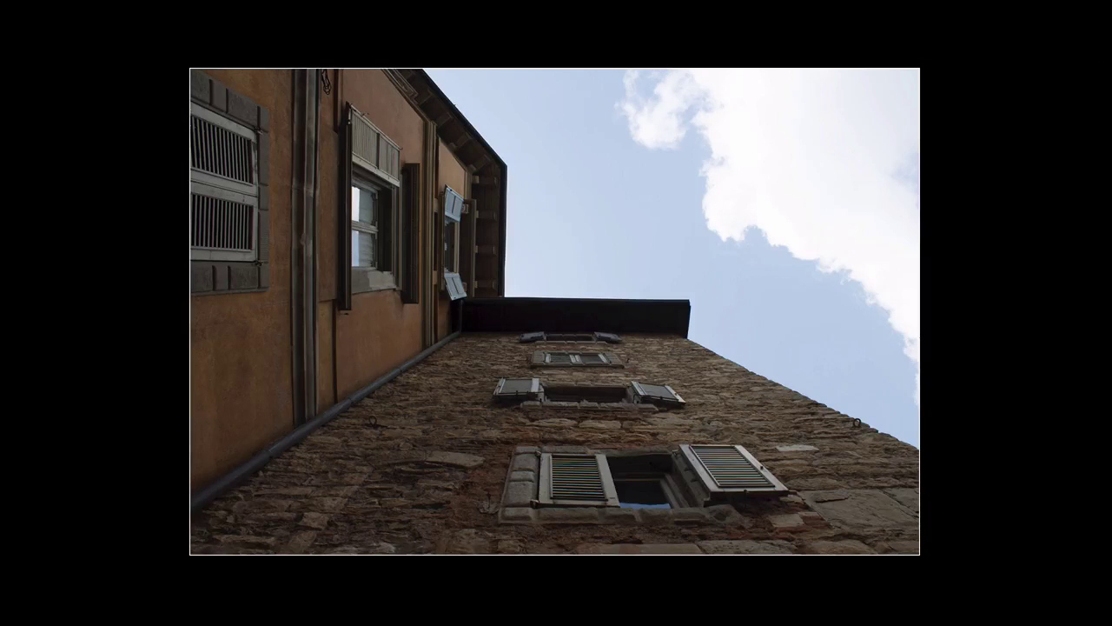
{"action": "key", "text": "backslash"}
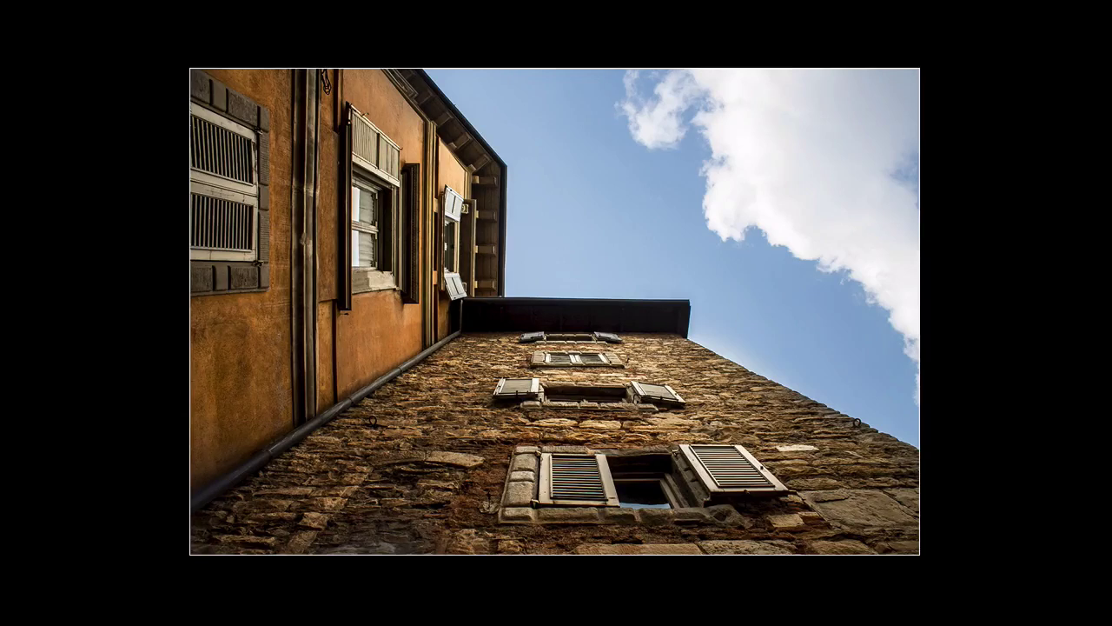
{"action": "key", "text": "backslash"}
{"action": "key", "text": "backslash"}
{"action": "key", "text": "l"}
{"action": "key", "text": "shift+Tab"}
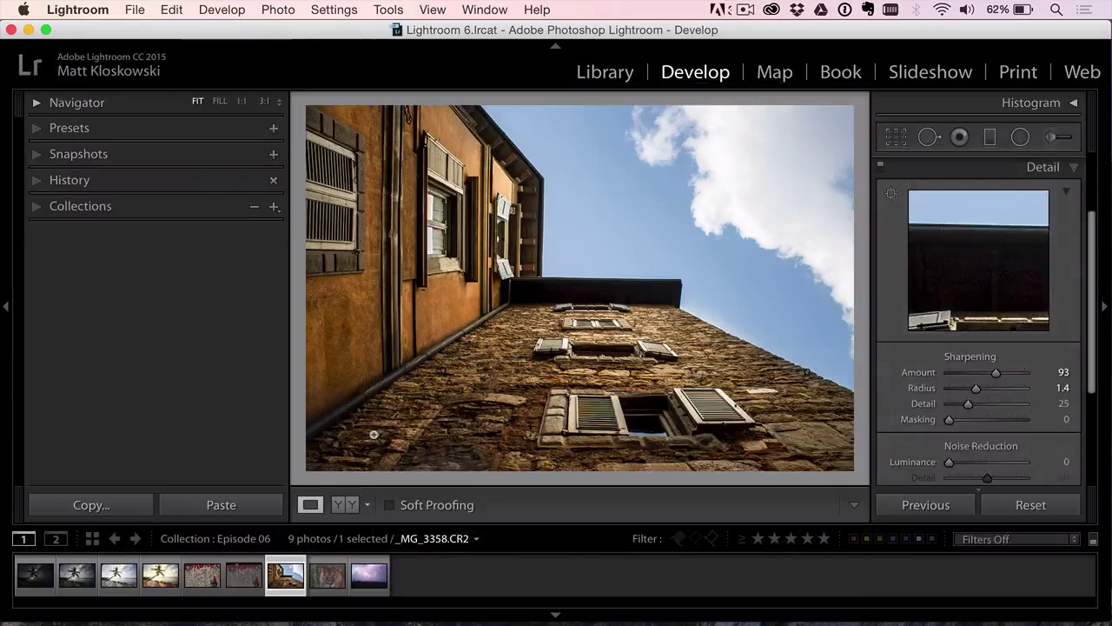
Open the lioness photo _MG_1120.CR2 for editing and crop it slightly tighter at its original aspect ratio.
{"action": "left_click", "coordinate": [329, 569]}
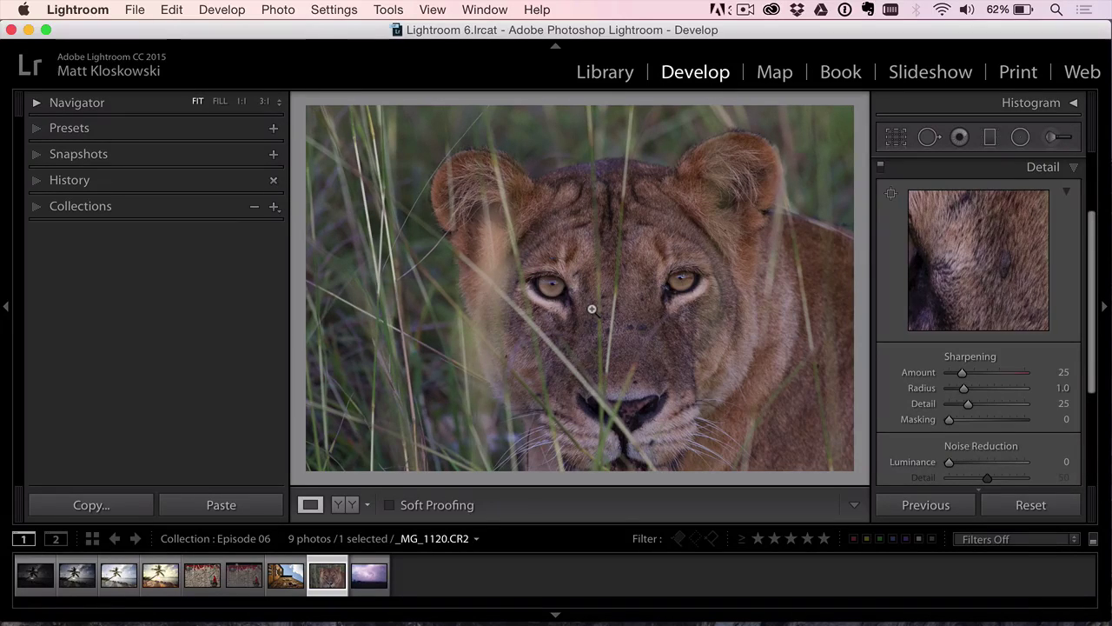
{"action": "key", "text": "r"}
{"action": "left_click_drag", "start_coordinate": [851, 99], "coordinate": [848, 110]}
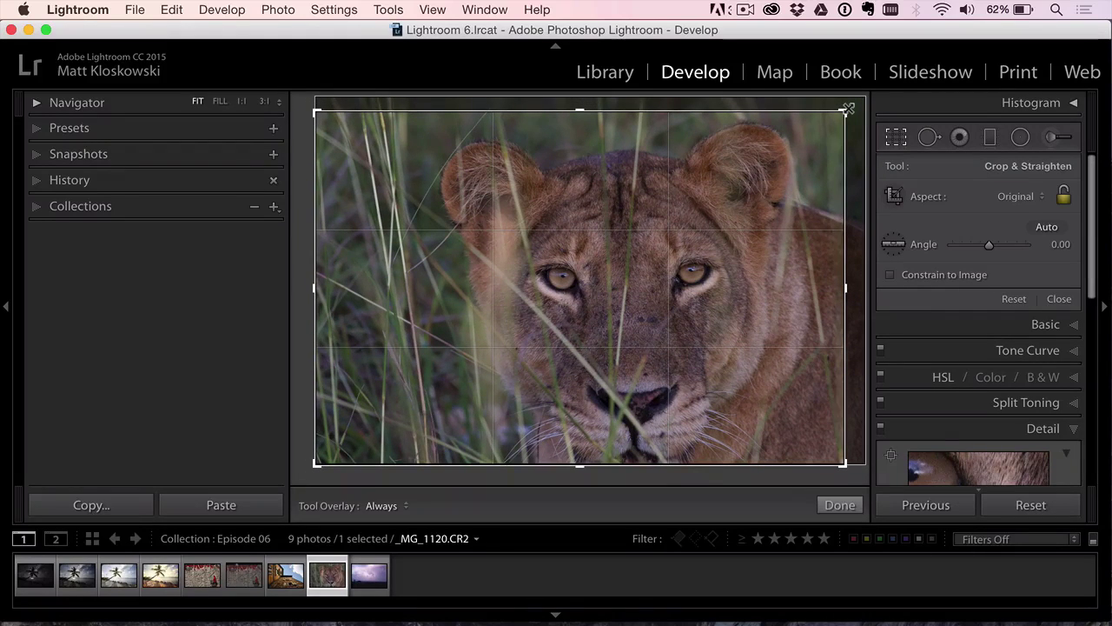
{"action": "key", "text": "Return"}
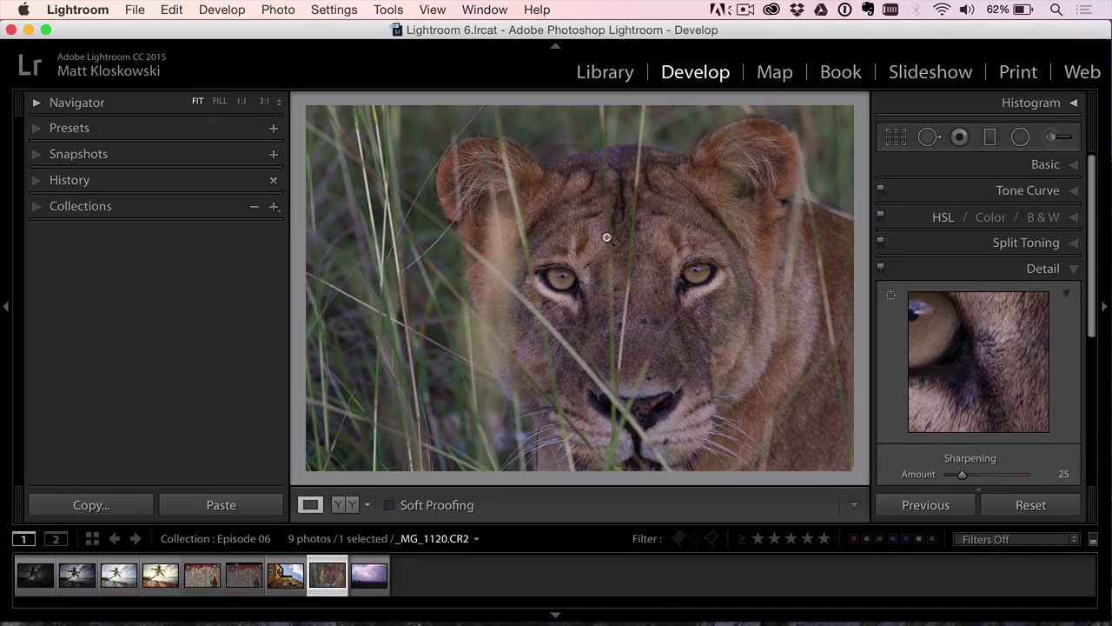
Set the lioness photo's Whites to +59, Blacks to -29 and Temp to 4,452, and raise its Saturation slightly.
{"action": "left_click", "coordinate": [1047, 165]}
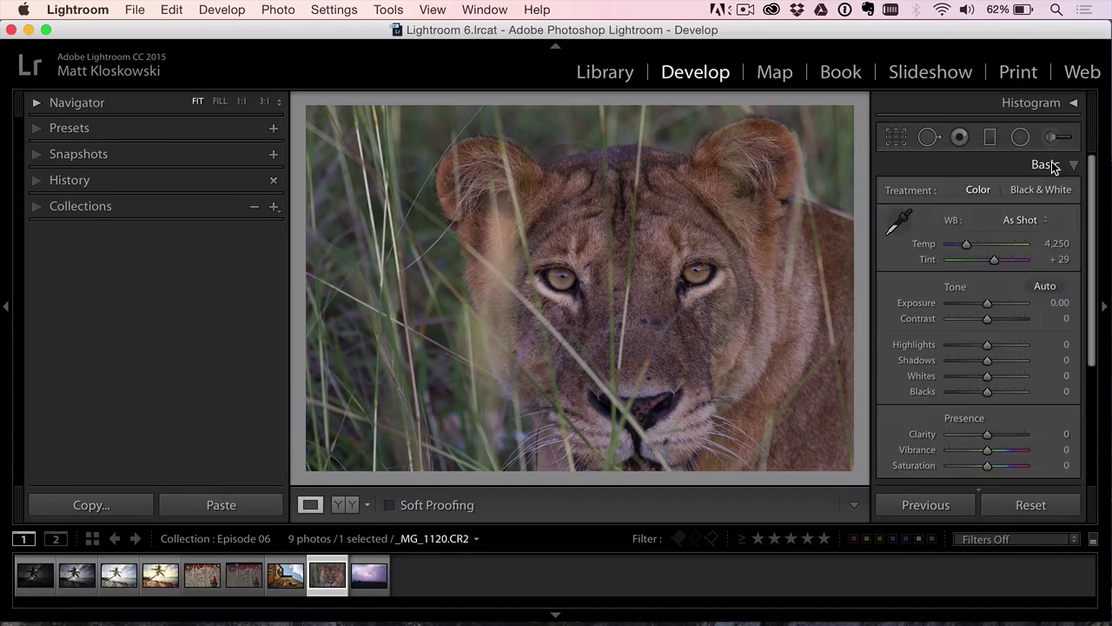
{"action": "mouse_move", "coordinate": [992, 378]}
{"action": "left_mouse_down"}
{"action": "mouse_move", "coordinate": [1020, 378]}
{"action": "mouse_move", "coordinate": [976, 392]}
{"action": "left_mouse_up"}
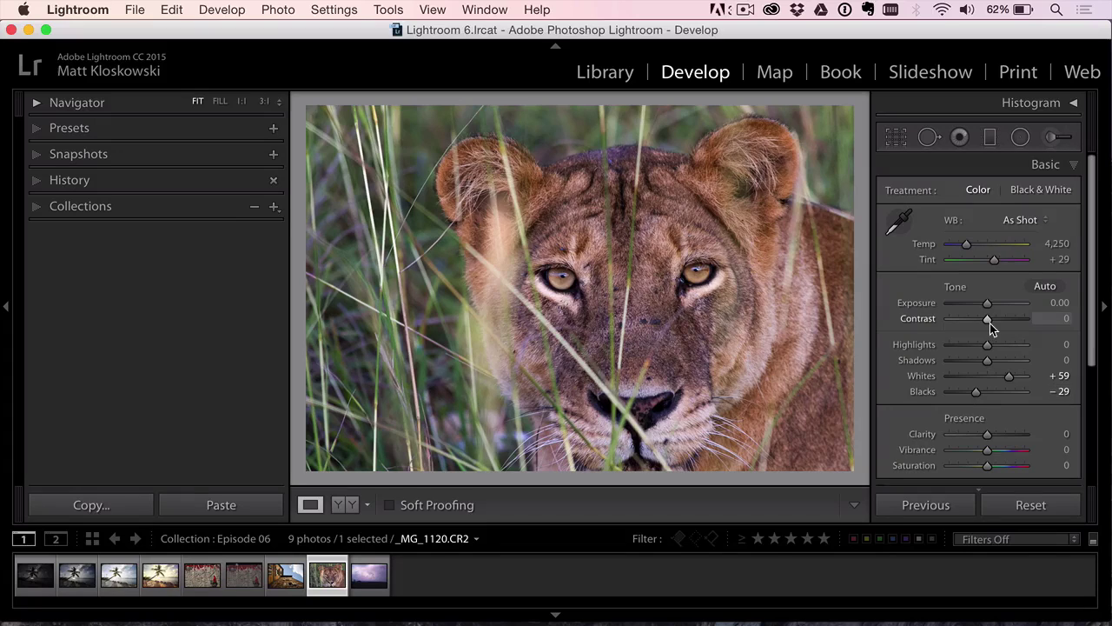
{"action": "scroll", "coordinate": [988, 329], "scroll_direction": "down", "scroll_amount": 5}
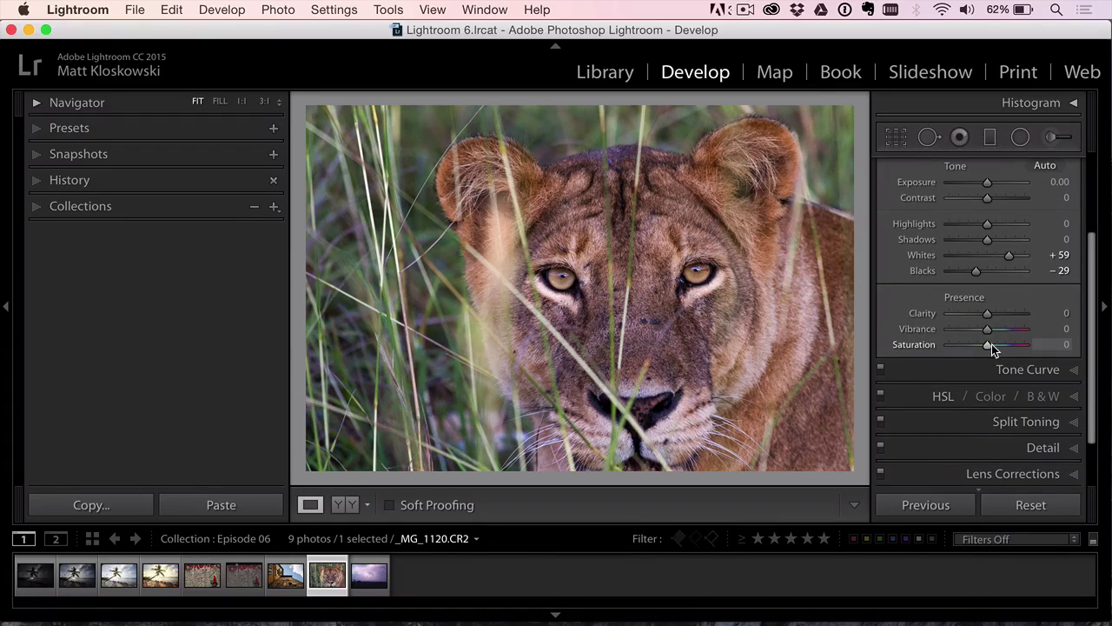
{"action": "scroll", "coordinate": [993, 348], "scroll_direction": "up", "scroll_amount": 5}
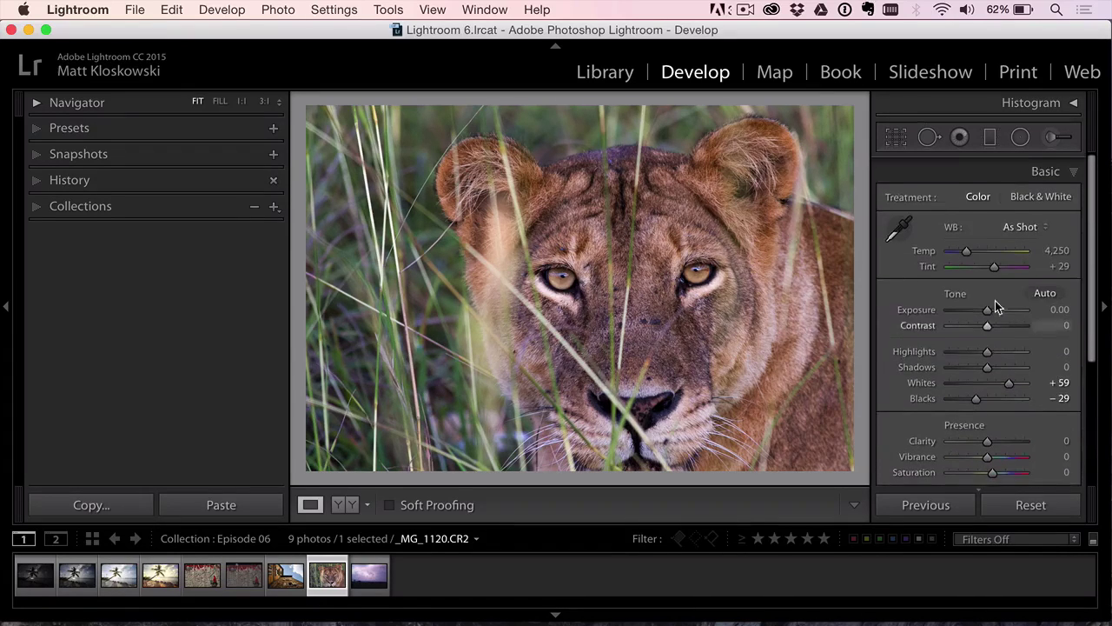
{"action": "left_click_drag", "start_coordinate": [969, 246], "coordinate": [970, 245]}
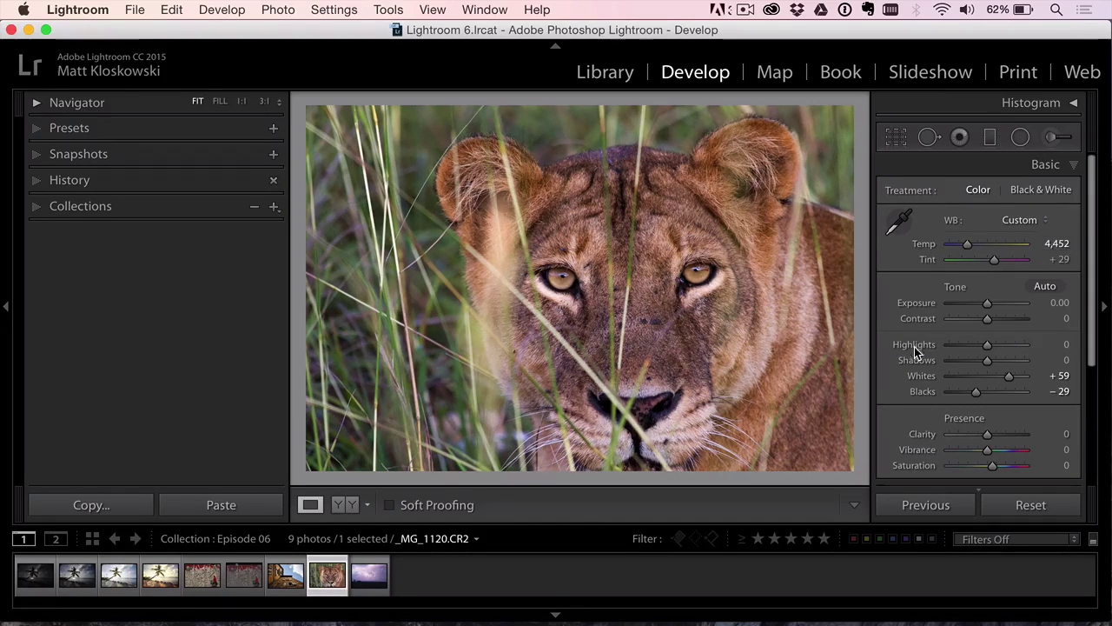
Set the sharpening Amount to 58, enable lens profile corrections, and compare the photo with its unedited version.
{"action": "scroll", "coordinate": [993, 356], "scroll_direction": "down", "scroll_amount": 10}
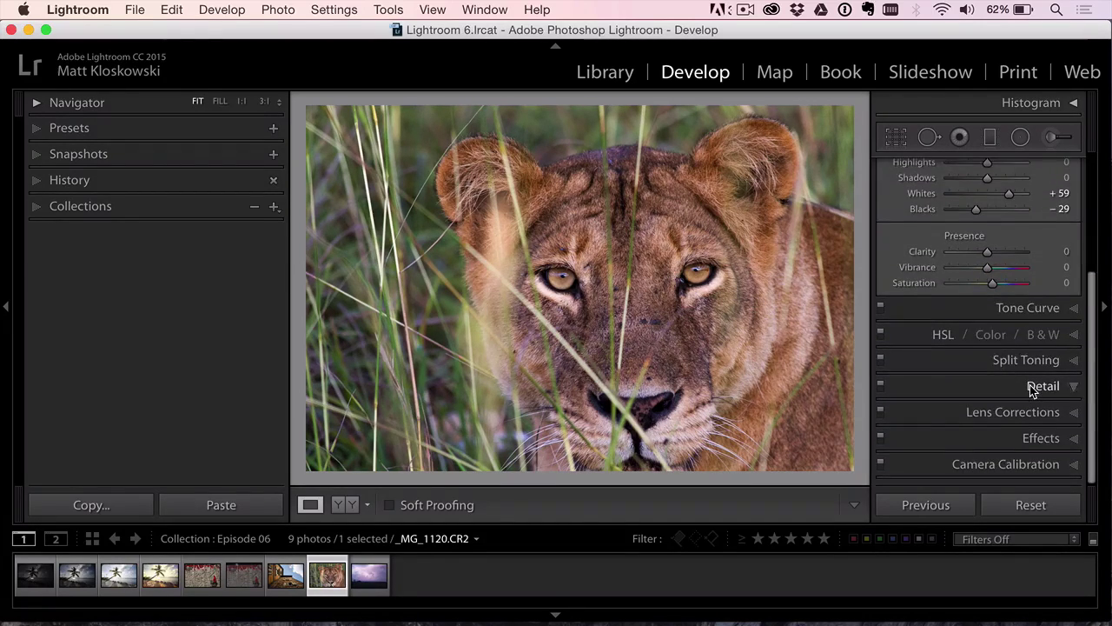
{"action": "left_click", "coordinate": [1036, 383]}
{"action": "left_click_drag", "start_coordinate": [980, 296], "coordinate": [976, 293]}
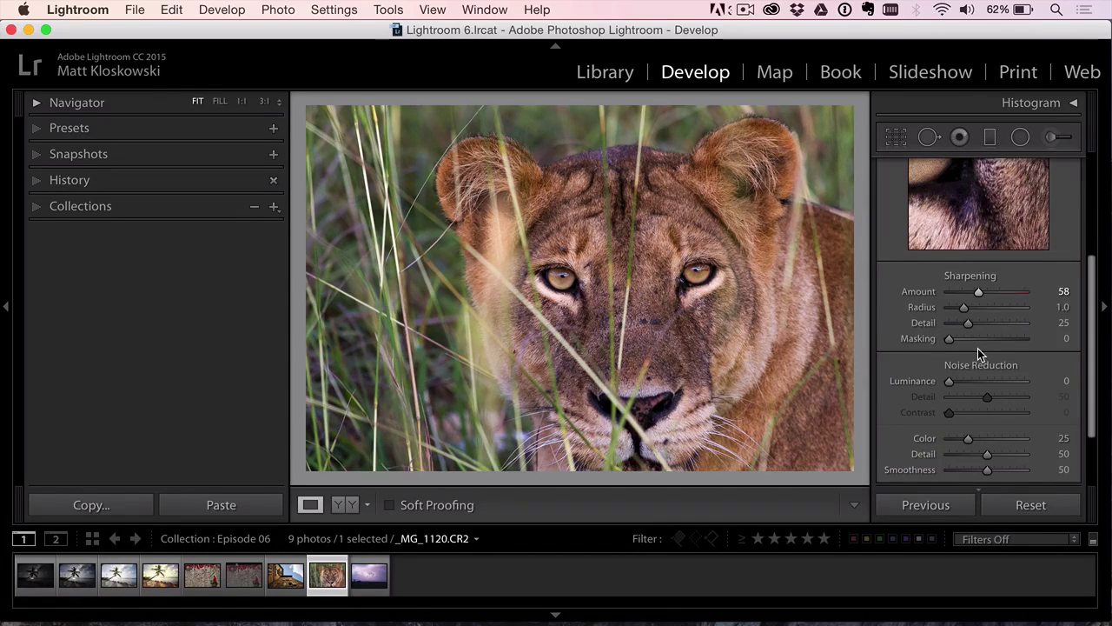
{"action": "scroll", "coordinate": [979, 353], "scroll_direction": "down", "scroll_amount": 3}
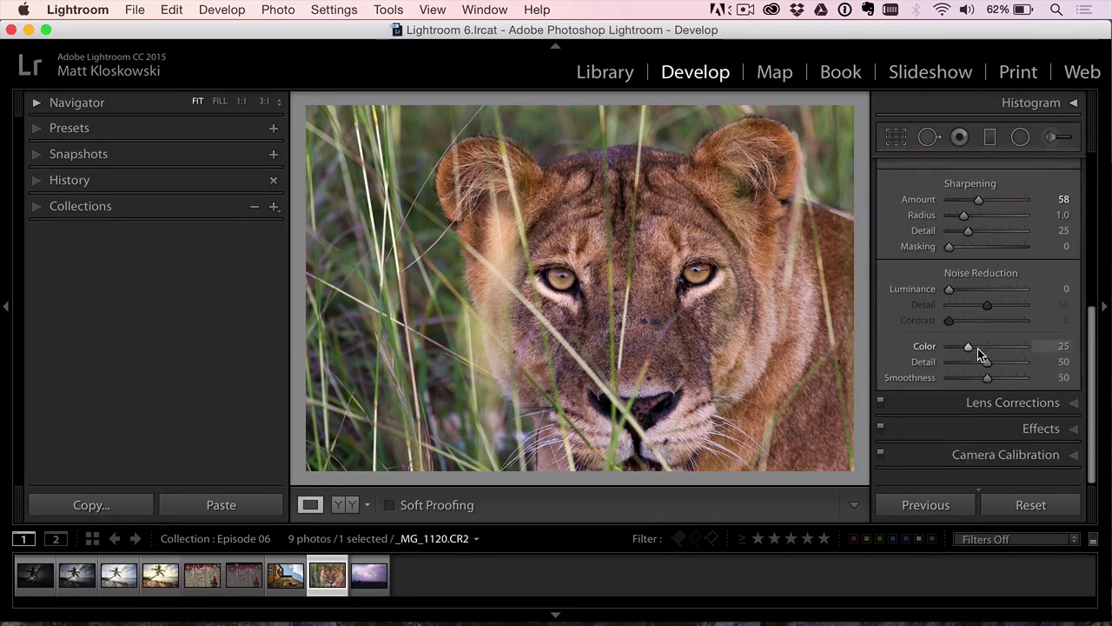
{"action": "left_click", "coordinate": [986, 412]}
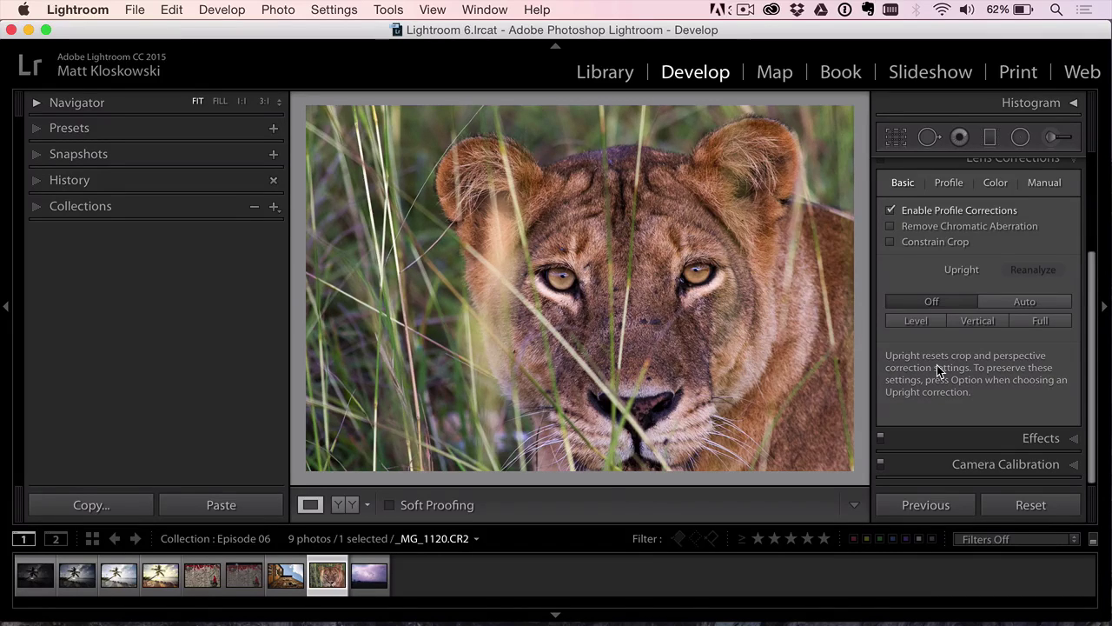
{"action": "key", "text": "backslash"}
{"action": "key", "text": "backslash"}
Send the lioness photo to Perfect Layers 9.
{"action": "left_click", "coordinate": [135, 9]}
{"action": "mouse_move", "coordinate": [195, 340]}
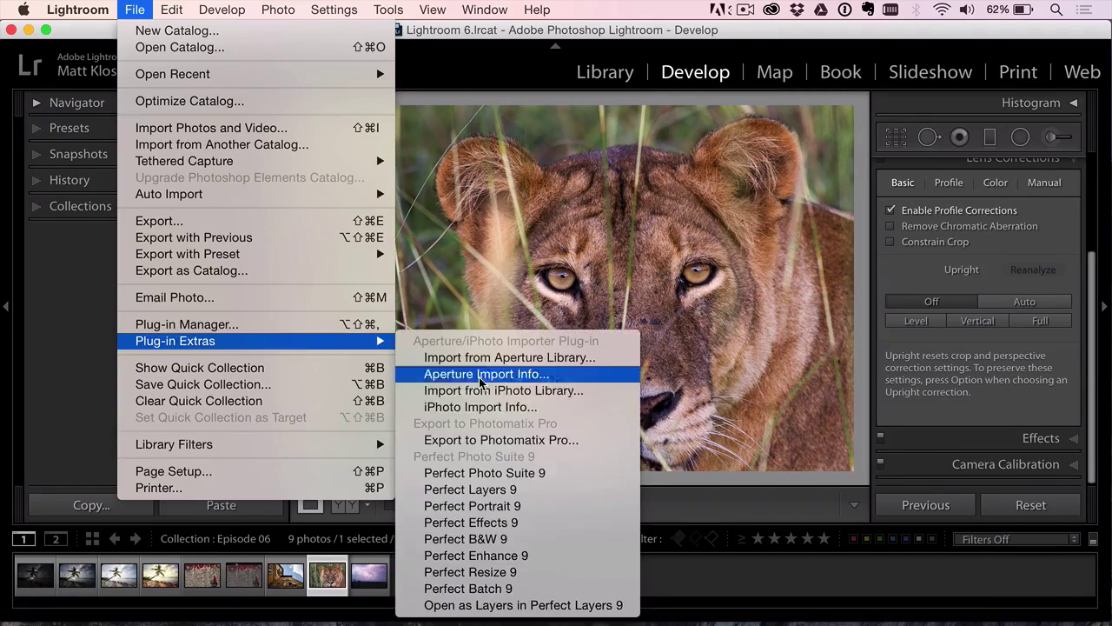
{"action": "left_click", "coordinate": [484, 492]}
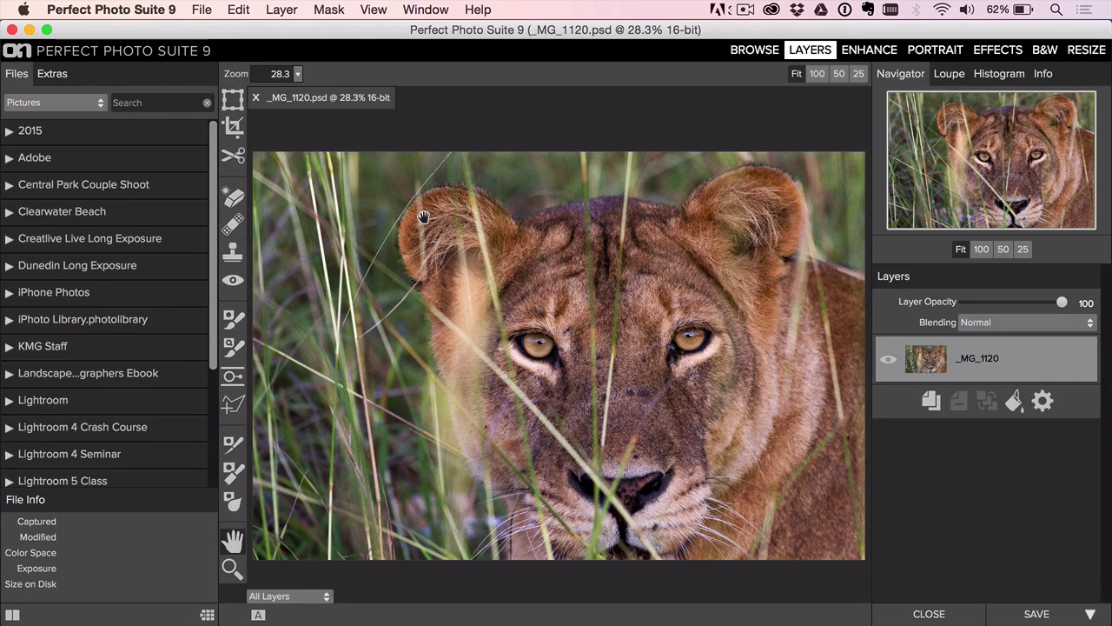
Remove the grass blade running from the crown past the forehead's right side with the Perfect Eraser at size 125.
{"action": "left_click", "coordinate": [233, 197]}
{"action": "key", "text": "bracketleft"}
{"action": "key", "text": "bracketleft"}
{"action": "key", "text": "bracketleft"}
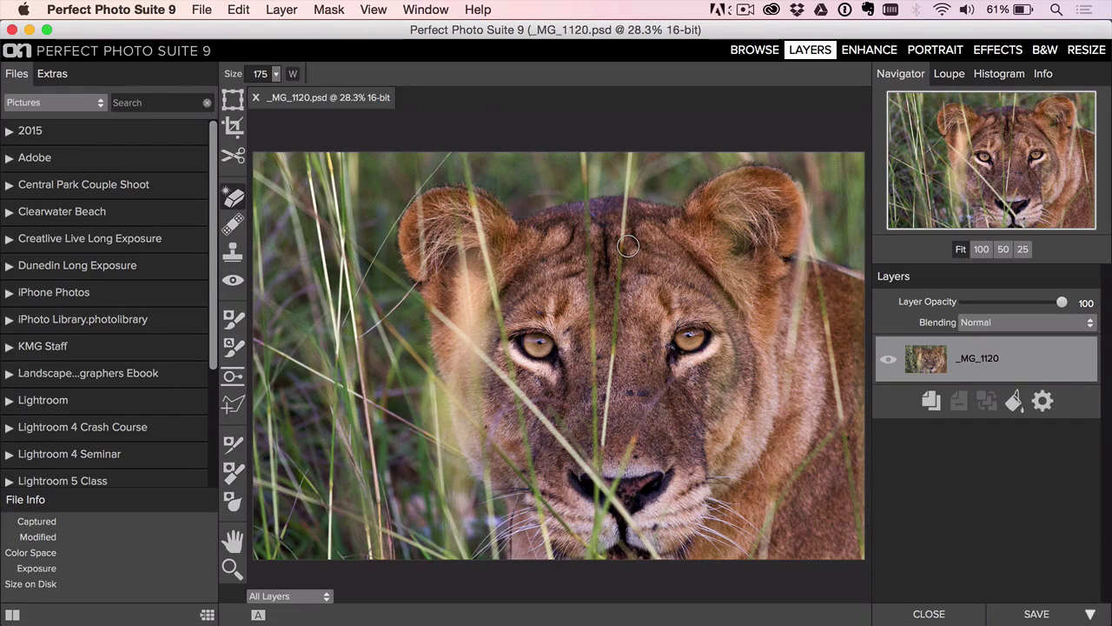
{"action": "key", "text": "bracketleft"}
{"action": "key", "text": "bracketleft"}
{"action": "key", "text": "bracketleft"}
{"action": "key", "text": "bracketleft"}
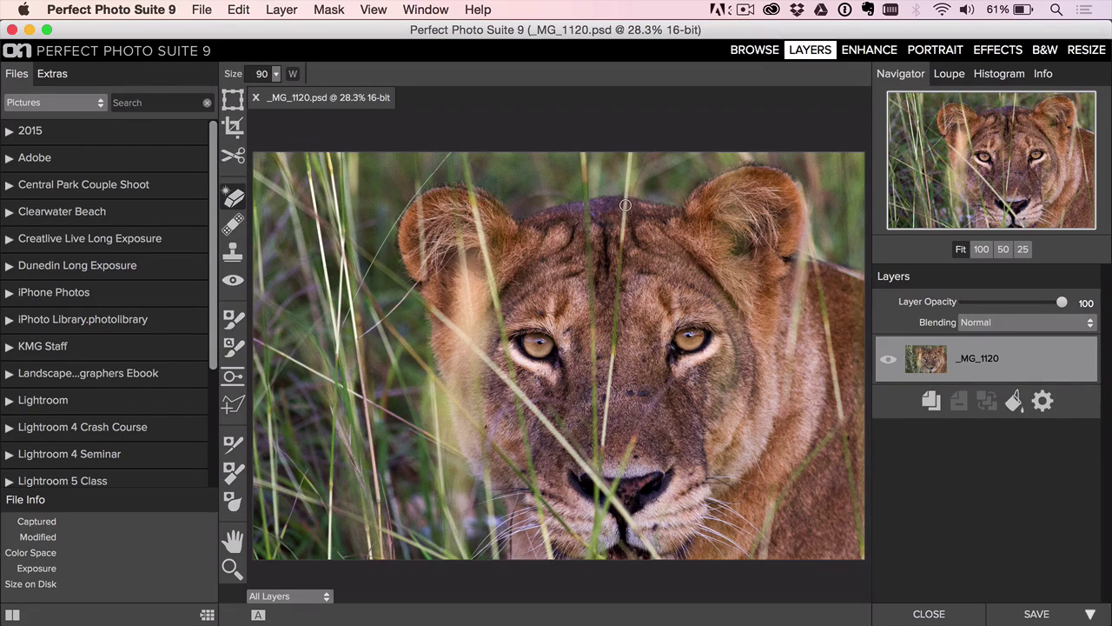
{"action": "key", "text": "bracketright"}
{"action": "key", "text": "bracketright"}
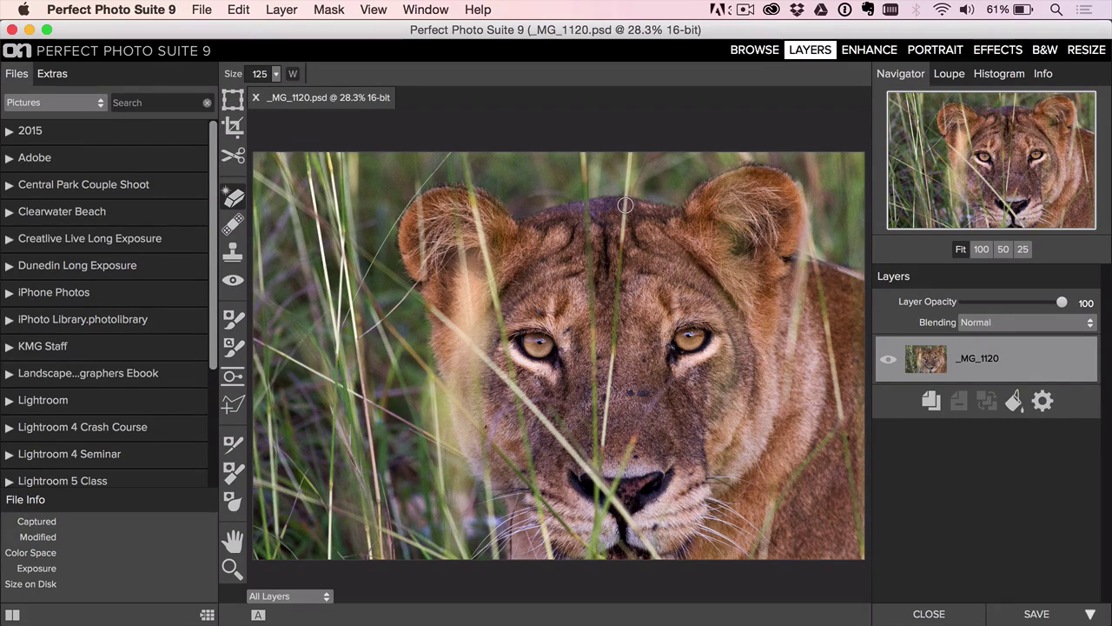
{"action": "left_click_drag", "start_coordinate": [625, 205], "coordinate": [614, 352]}
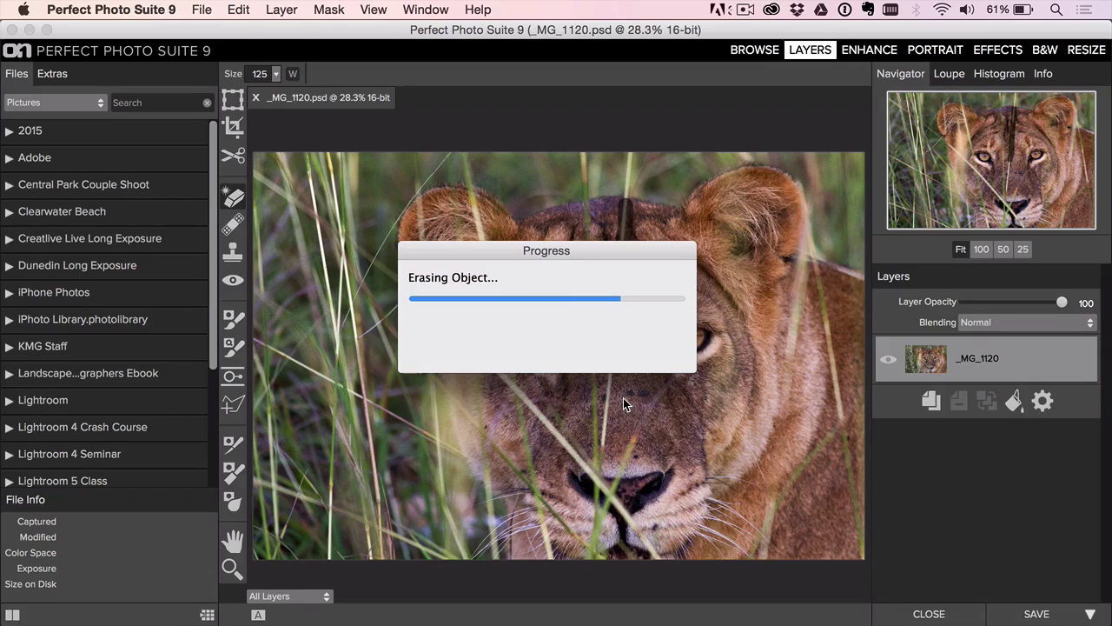
{"action": "left_click_drag", "start_coordinate": [617, 296], "coordinate": [616, 338]}
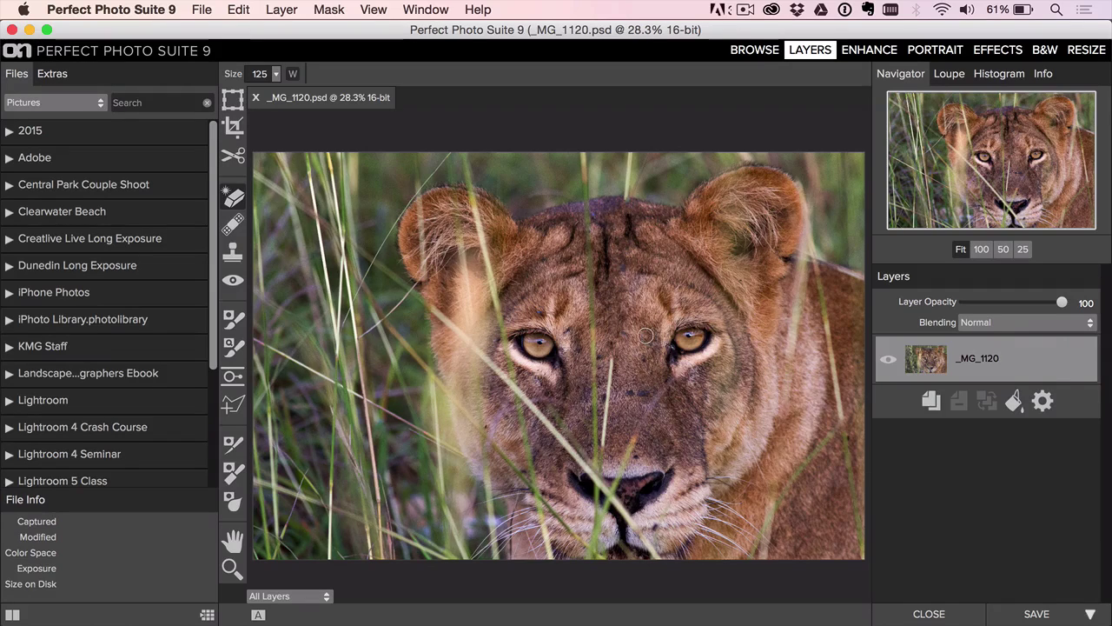
Erase the second blade down the middle of the forehead and the remaining pieces across the bridge of the nose.
{"action": "left_click_drag", "start_coordinate": [586, 214], "coordinate": [594, 350]}
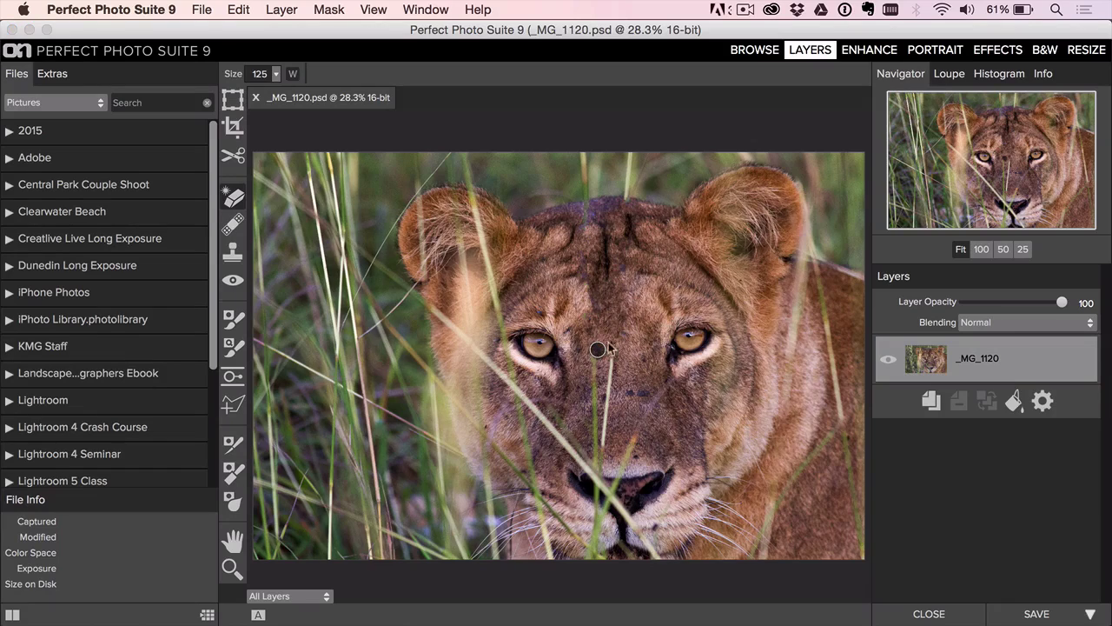
{"action": "left_click_drag", "start_coordinate": [594, 349], "coordinate": [603, 344]}
{"action": "mouse_move", "coordinate": [590, 352]}
{"action": "left_mouse_down"}
{"action": "mouse_move", "coordinate": [595, 448]}
{"action": "mouse_move", "coordinate": [615, 345]}
{"action": "left_mouse_up"}
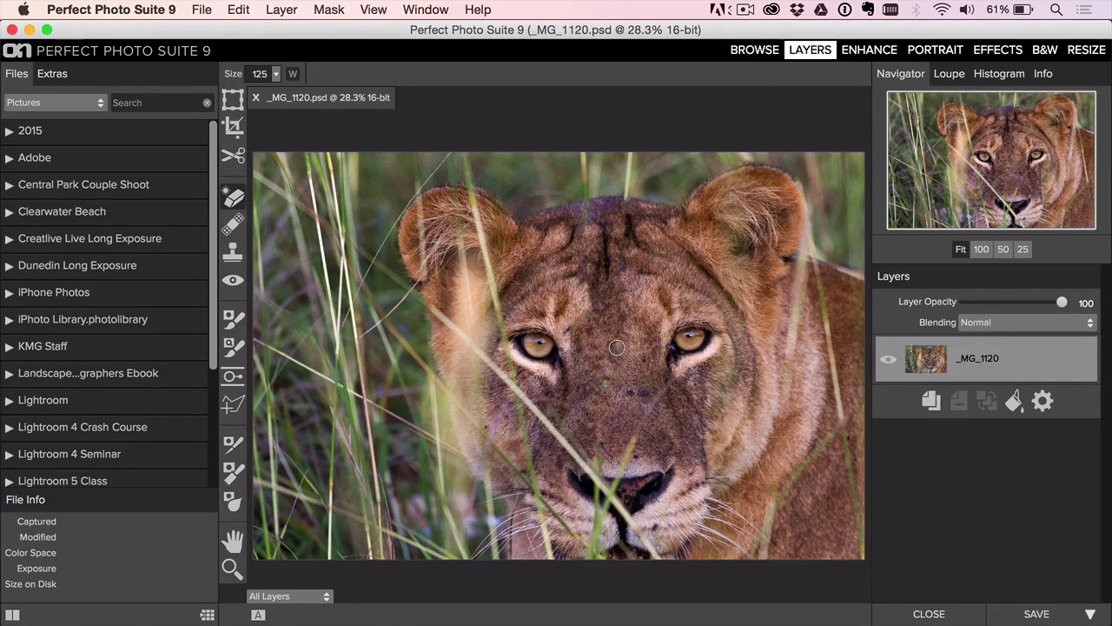
{"action": "left_click_drag", "start_coordinate": [616, 348], "coordinate": [609, 387]}
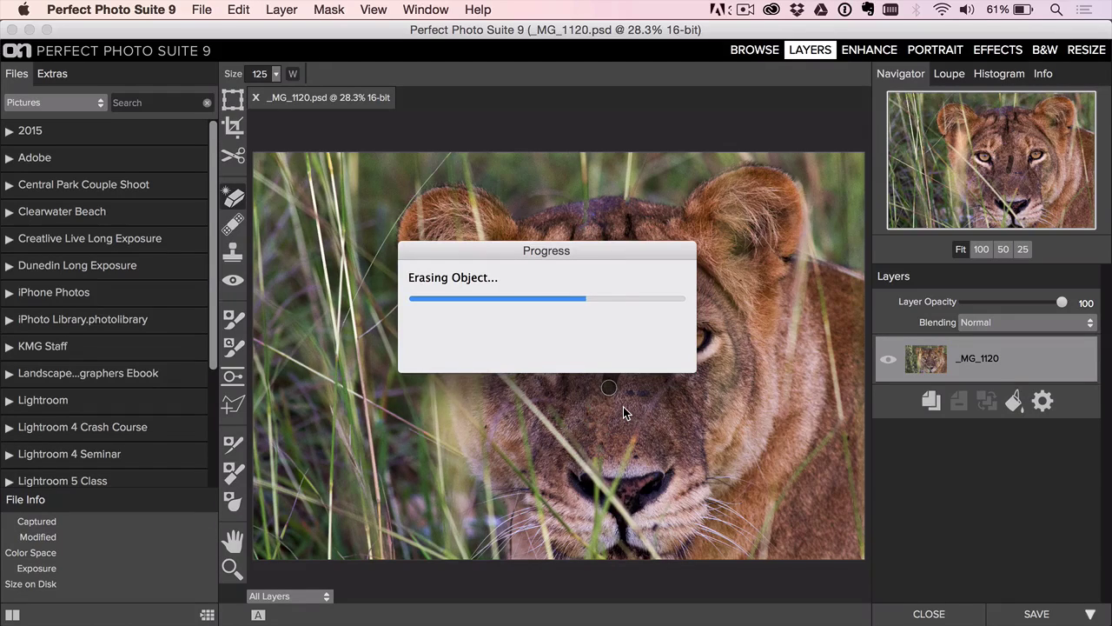
Try the Clone Stamp at size 150 on the grass blade over the lioness's shoulder, and undo the stroke.
{"action": "left_click", "coordinate": [233, 252]}
{"action": "key", "text": "bracketleft"}
{"action": "key", "text": "bracketleft"}
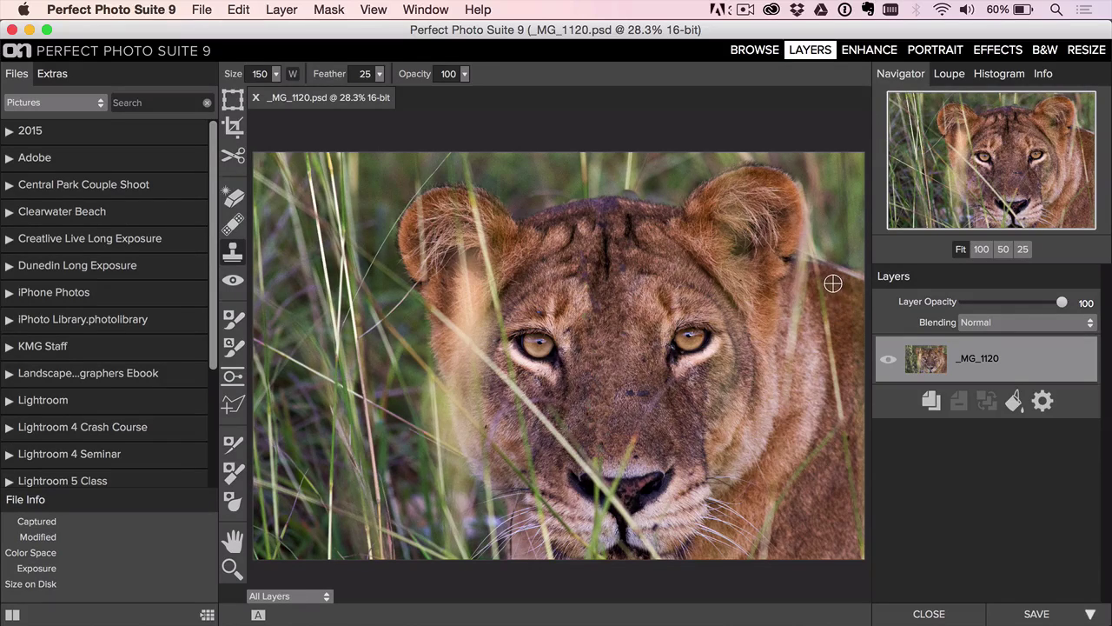
{"action": "mouse_move", "coordinate": [833, 283]}
{"action": "left_mouse_down"}
{"action": "mouse_move", "coordinate": [819, 281]}
{"action": "mouse_move", "coordinate": [841, 407]}
{"action": "left_mouse_up"}
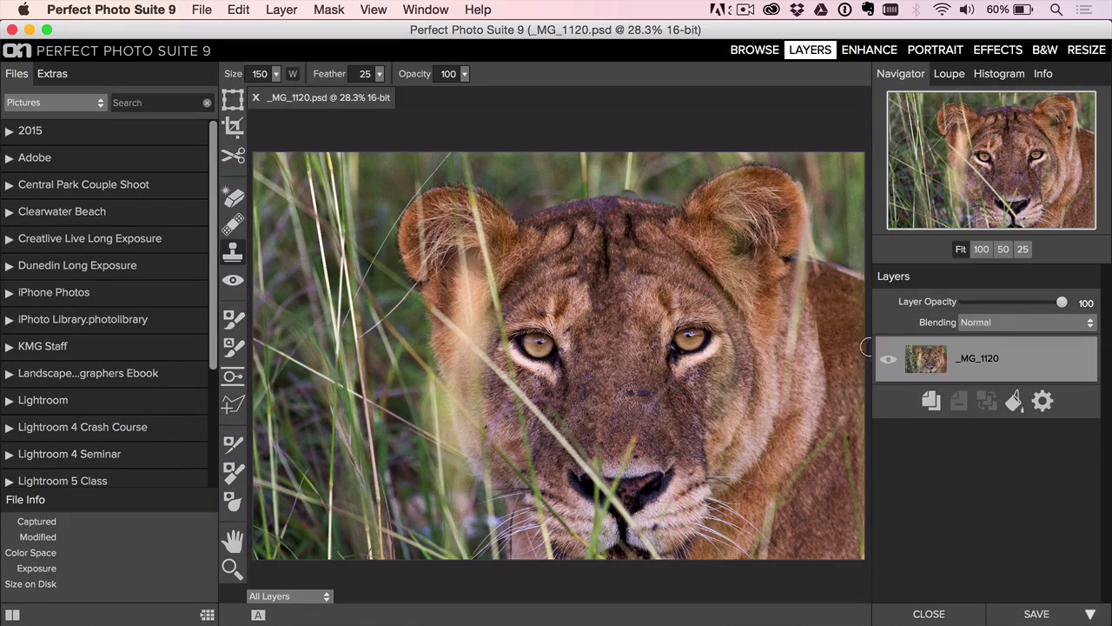
{"action": "key", "text": "super+z"}
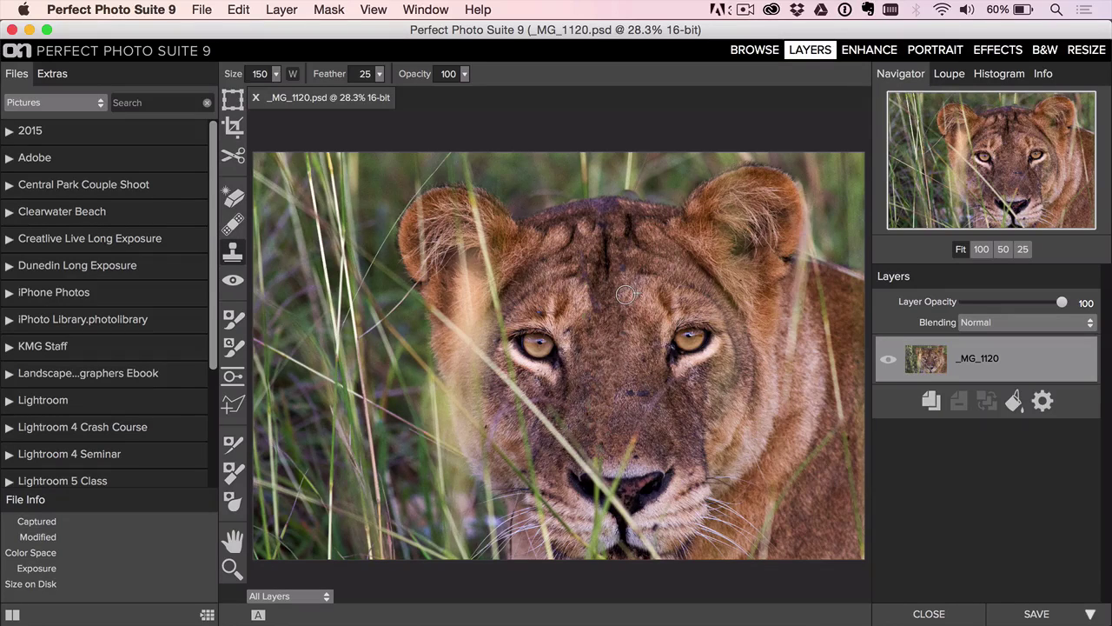
Add the Natural Dynamic Contrast effect and paint it out of the grass and edges around the lioness with a masking brush of size 800.
{"action": "left_click", "coordinate": [993, 51]}
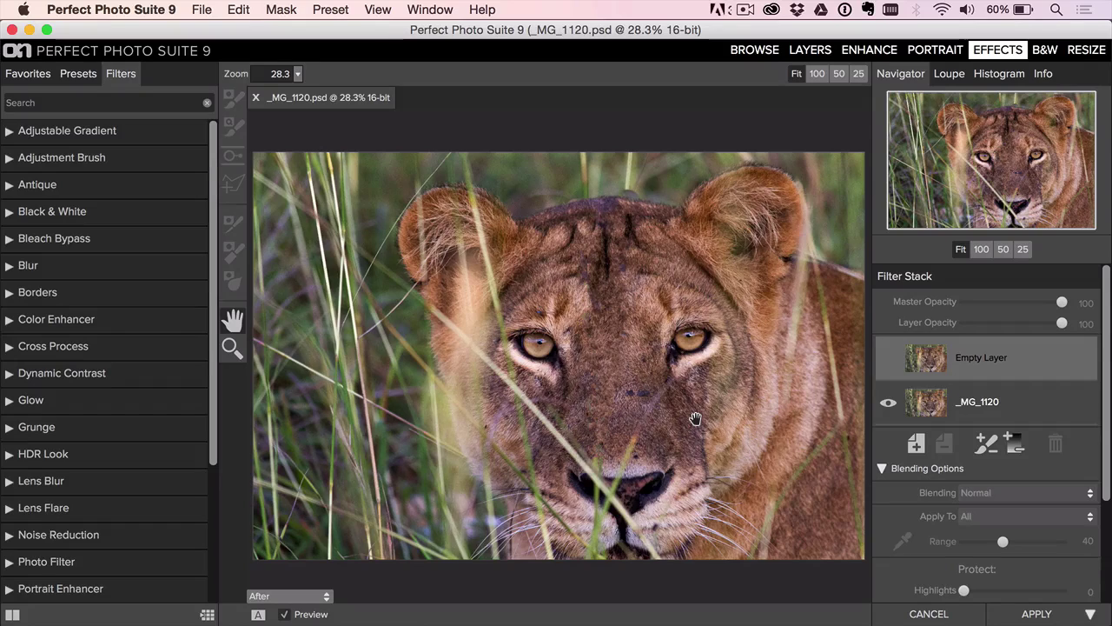
{"action": "left_click", "coordinate": [75, 375]}
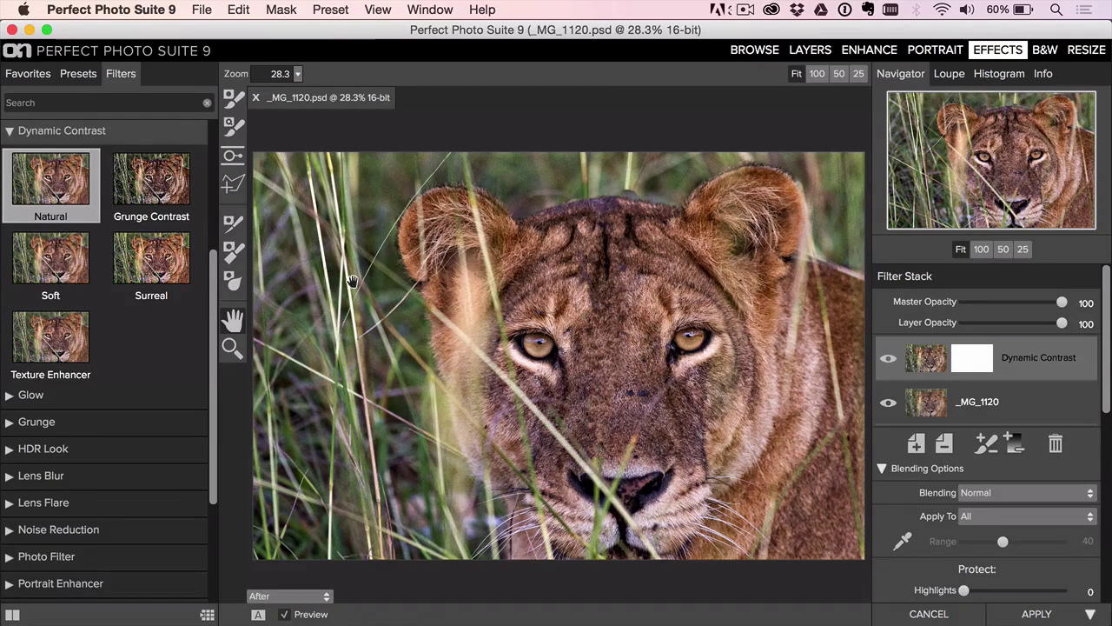
{"action": "left_click", "coordinate": [233, 98]}
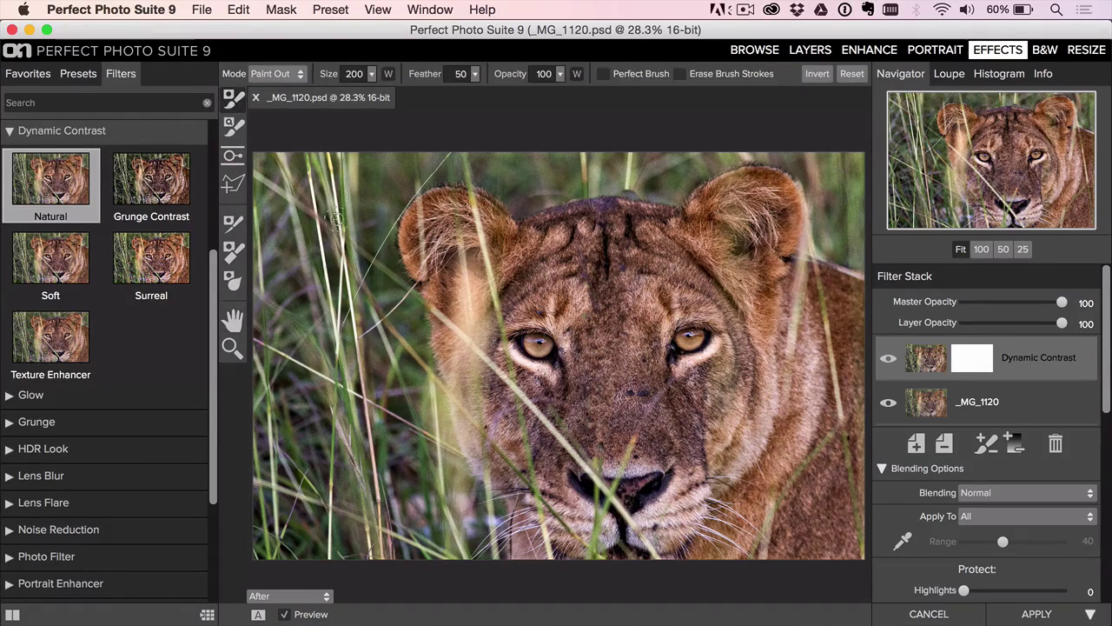
{"action": "key", "text": "bracketright"}
{"action": "key", "text": "bracketright"}
{"action": "key", "text": "bracketright"}
{"action": "key", "text": "bracketright"}
{"action": "key", "text": "bracketright"}
{"action": "key", "text": "bracketright"}
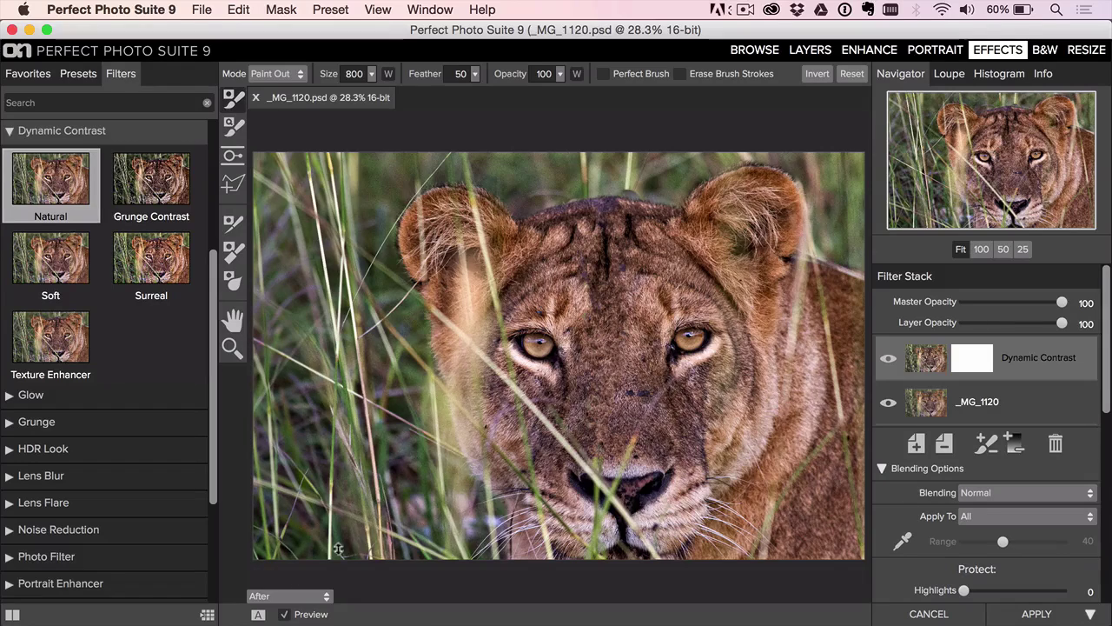
{"action": "mouse_move", "coordinate": [340, 455]}
{"action": "left_mouse_down"}
{"action": "mouse_move", "coordinate": [402, 497]}
{"action": "mouse_move", "coordinate": [390, 509]}
{"action": "left_mouse_up"}
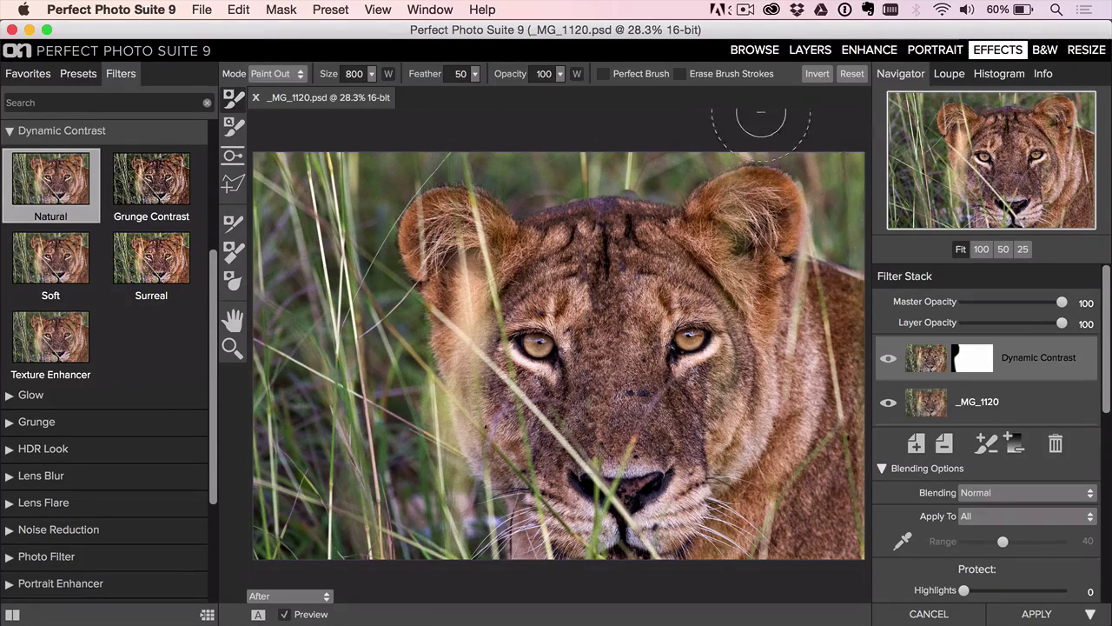
{"action": "left_click", "coordinate": [265, 147]}
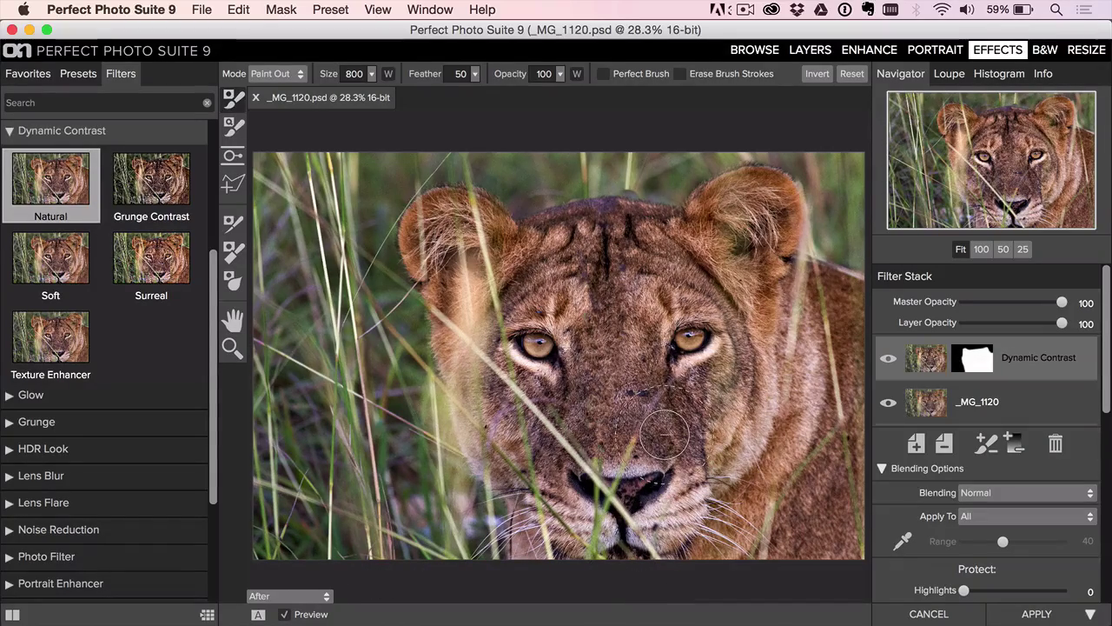
Compare the fur around the lioness's eyes up close with the Dynamic Contrast layer hidden and shown.
{"action": "key", "text": "super+equal"}
{"action": "key", "text": "super+equal"}
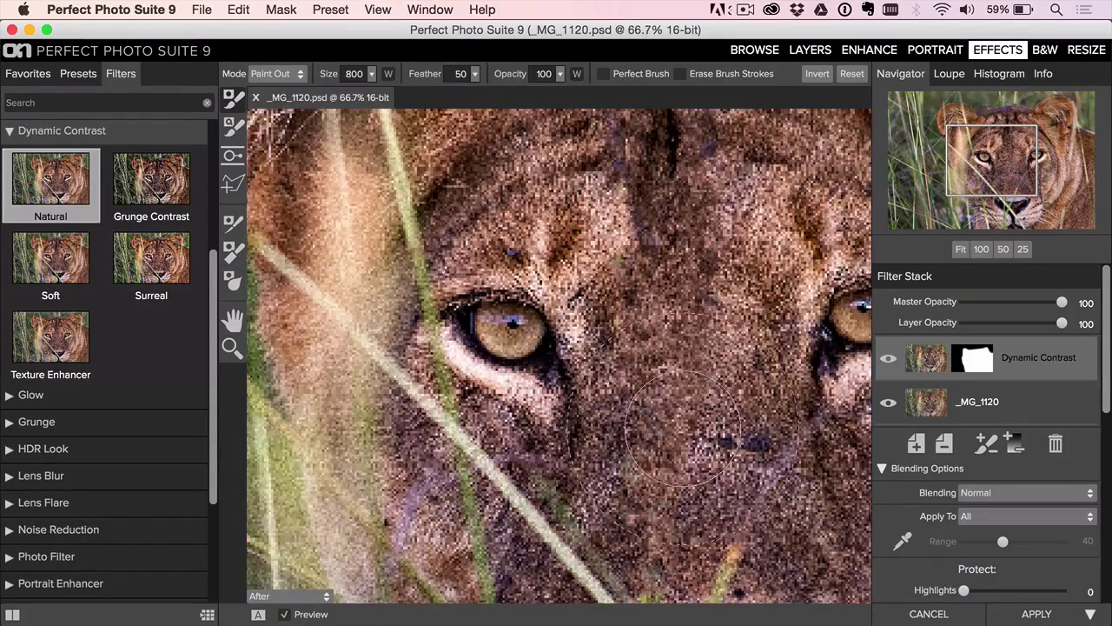
{"action": "scroll", "coordinate": [1026, 445], "scroll_direction": "down", "scroll_amount": 1}
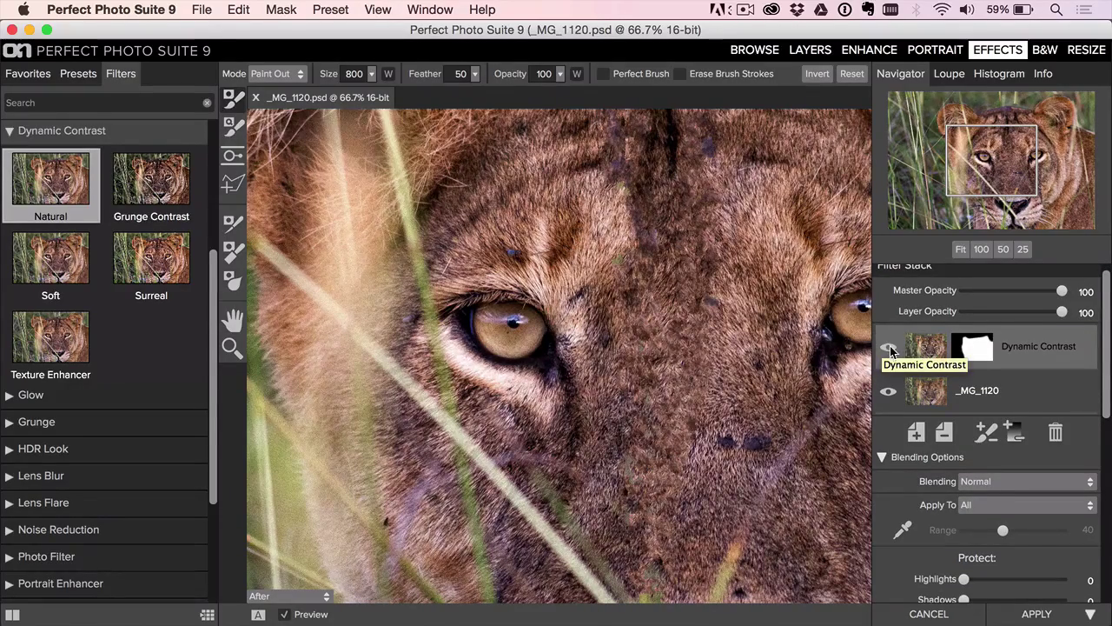
{"action": "left_click_drag", "start_coordinate": [778, 345], "coordinate": [561, 324]}
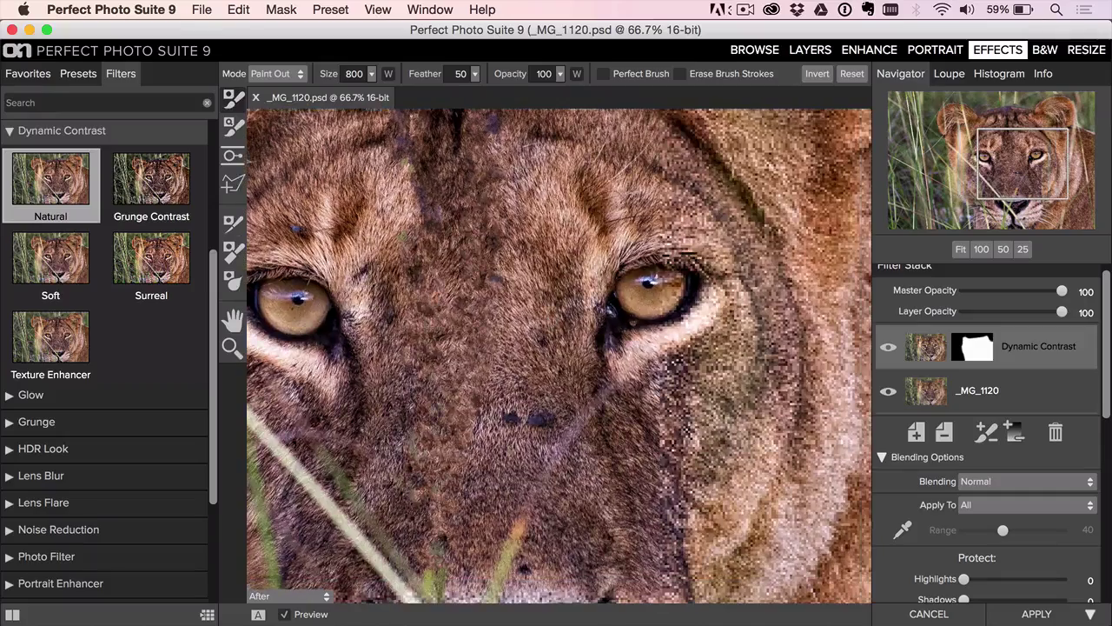
{"action": "left_click", "coordinate": [888, 347]}
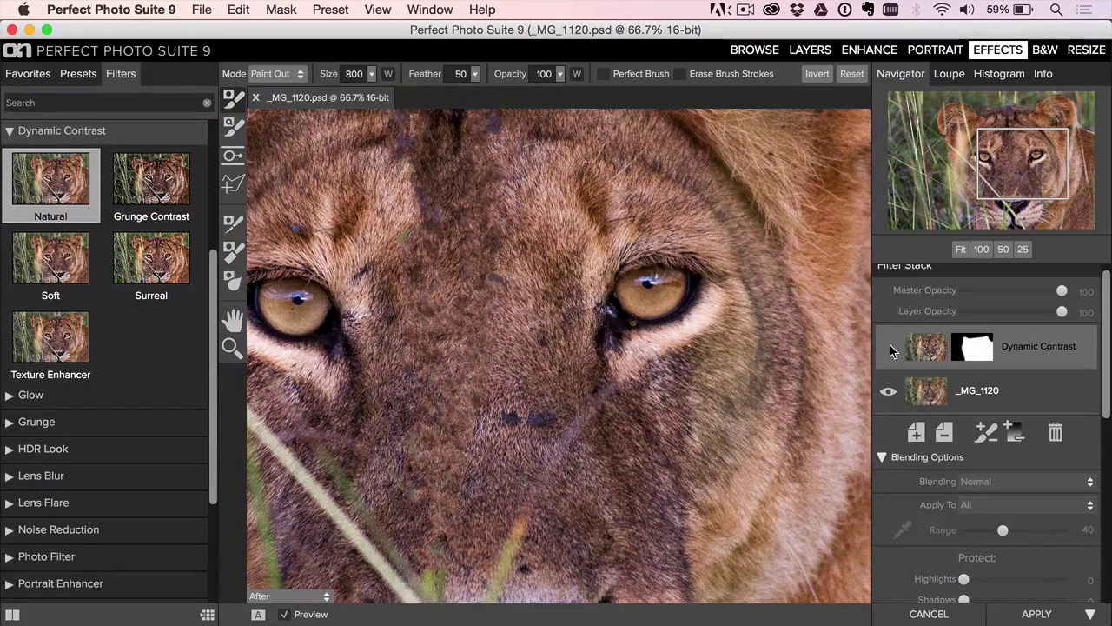
{"action": "left_click", "coordinate": [888, 347]}
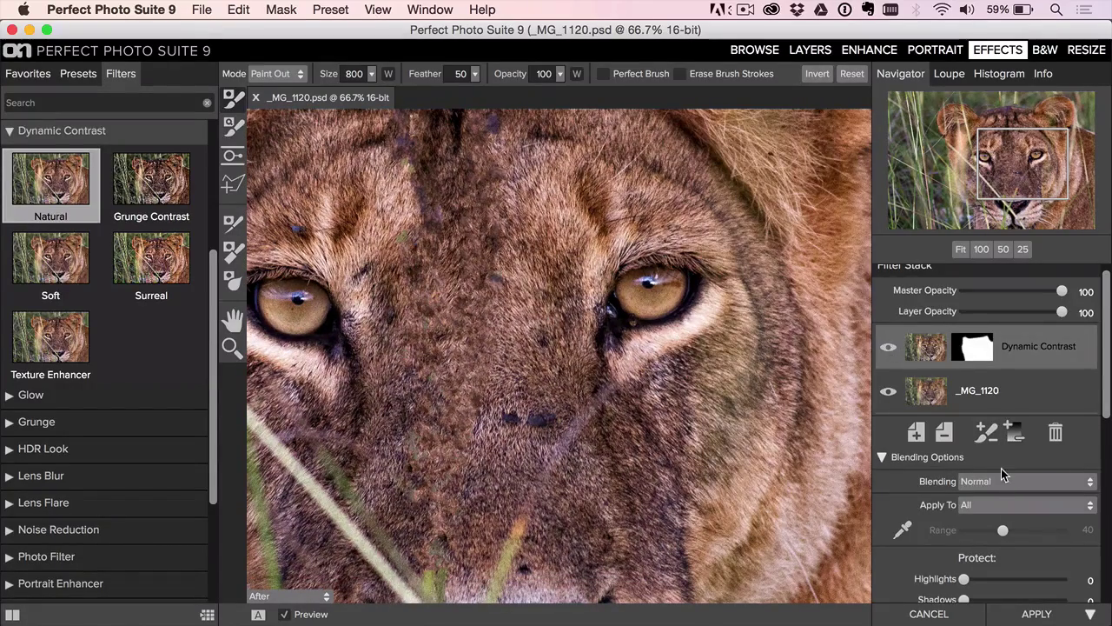
Set the Small detail of the Dynamic Contrast filter to 28 and check the whole photo.
{"action": "scroll", "coordinate": [1000, 471], "scroll_direction": "down", "scroll_amount": 5}
{"action": "scroll", "coordinate": [1000, 471], "scroll_direction": "down", "scroll_amount": 2}
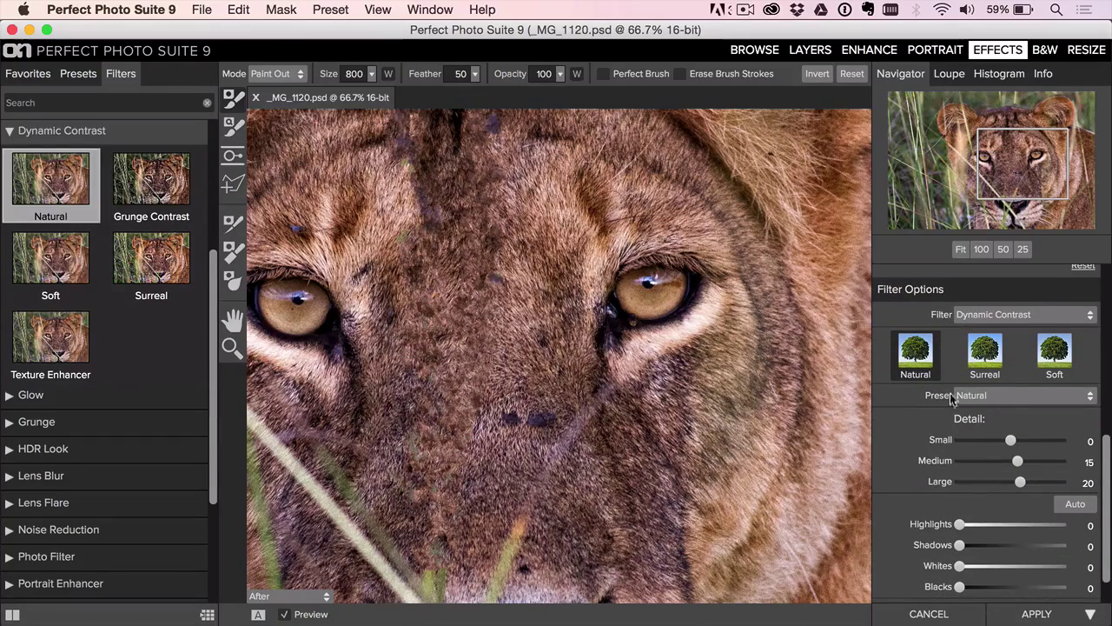
{"action": "left_click", "coordinate": [1024, 440]}
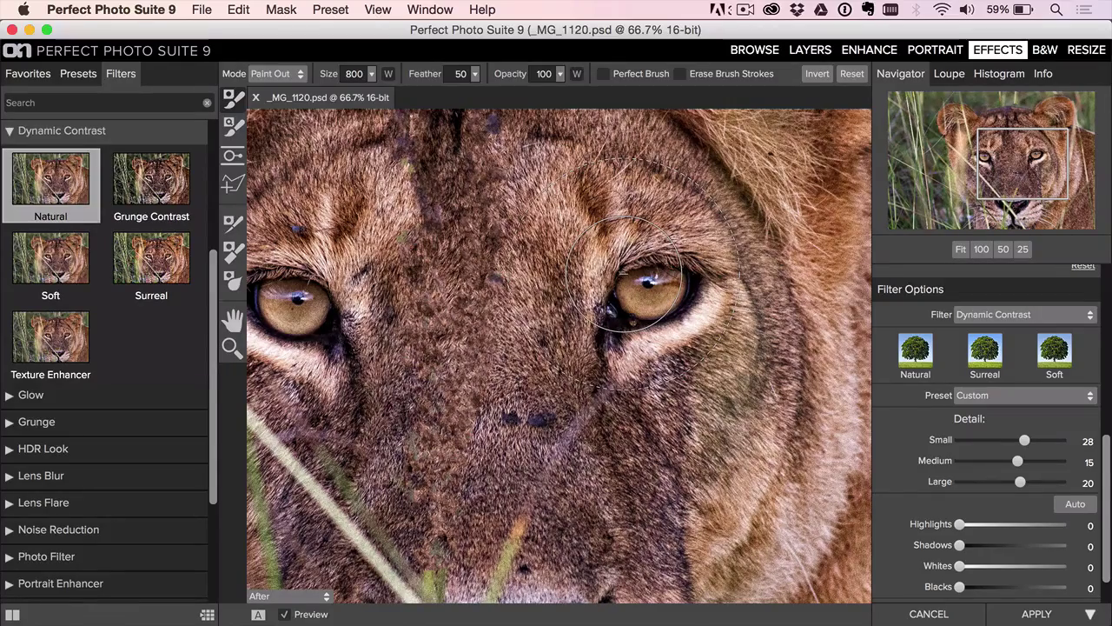
{"action": "key", "text": "super+minus"}
{"action": "key", "text": "super+minus"}
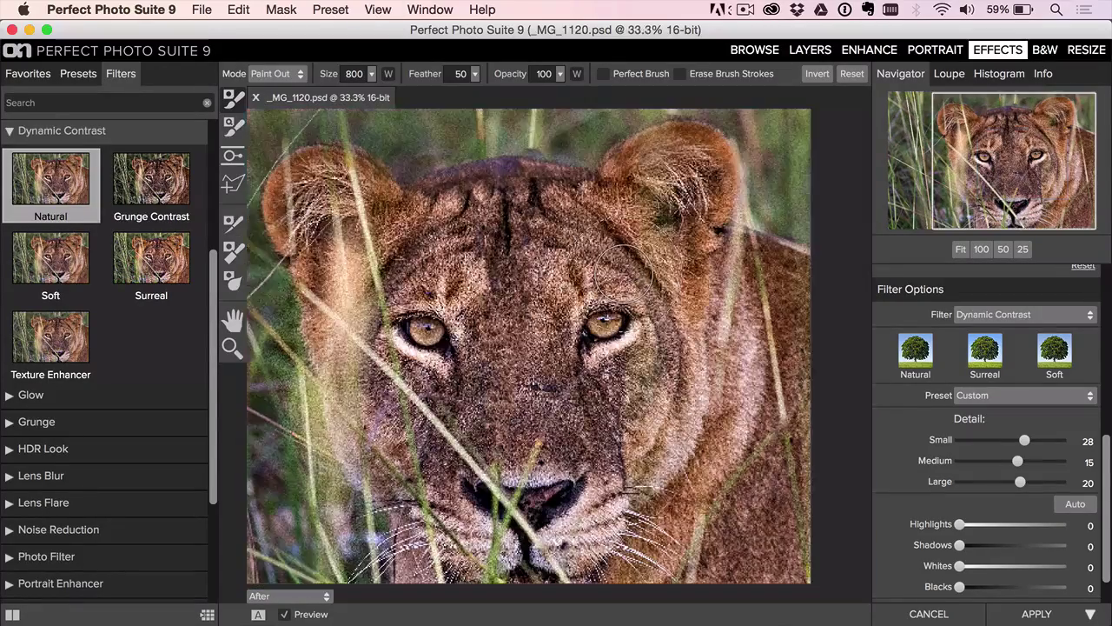
{"action": "double_click", "coordinate": [233, 317]}
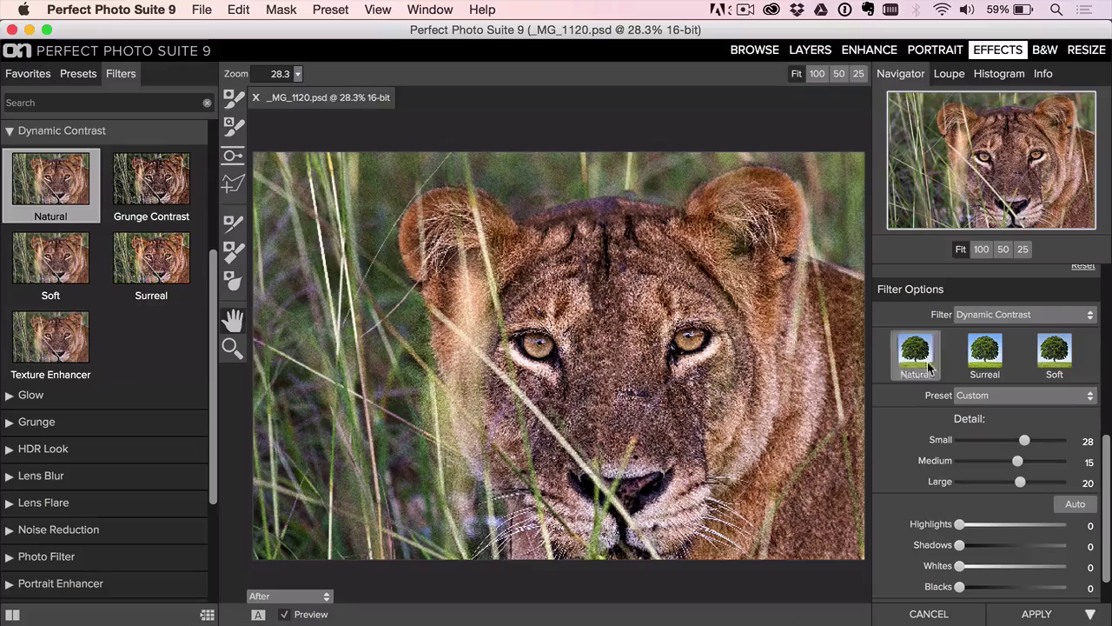
Add a Big Softy vignette as a new filter layer at 44 opacity, compare with the unfiltered photo, and apply the effects.
{"action": "scroll", "coordinate": [1074, 417], "scroll_direction": "up", "scroll_amount": 10}
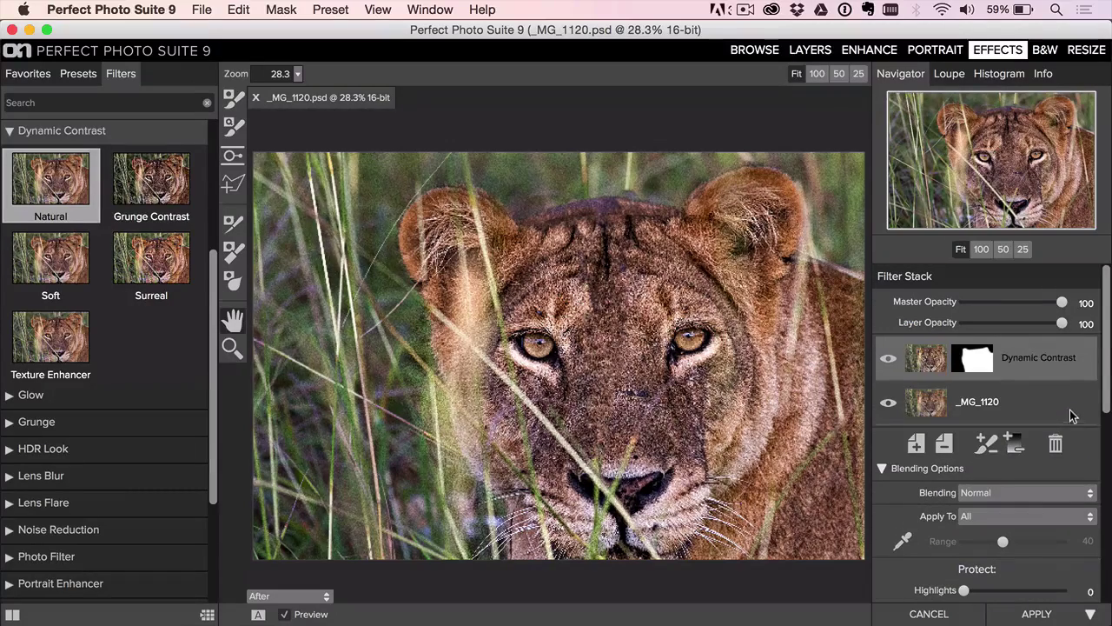
{"action": "left_click", "coordinate": [916, 444]}
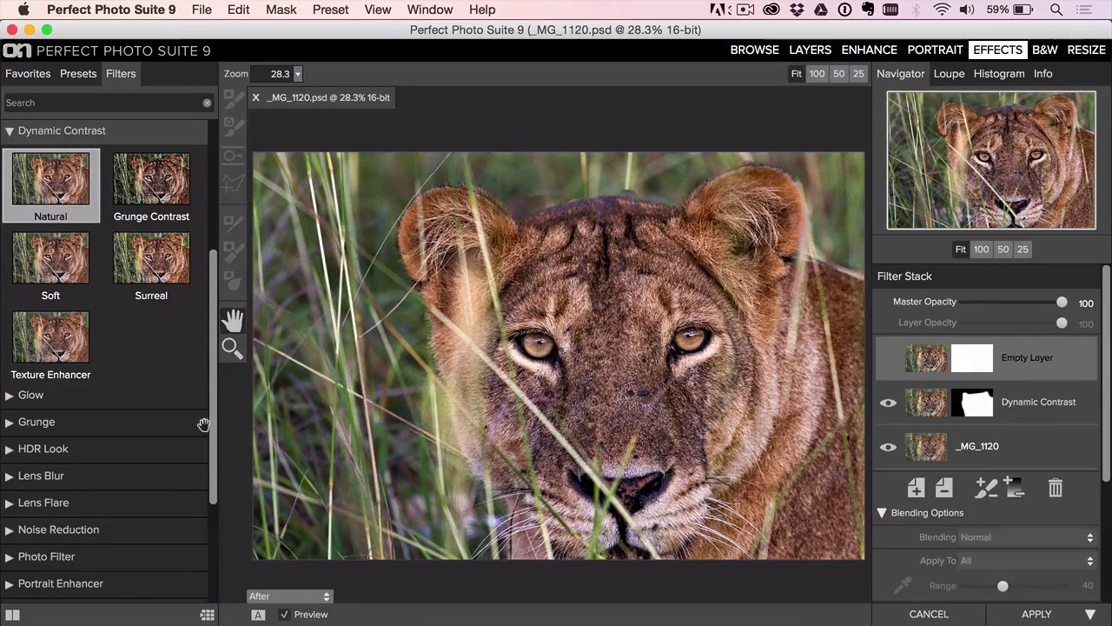
{"action": "left_click_drag", "start_coordinate": [212, 443], "coordinate": [212, 560]}
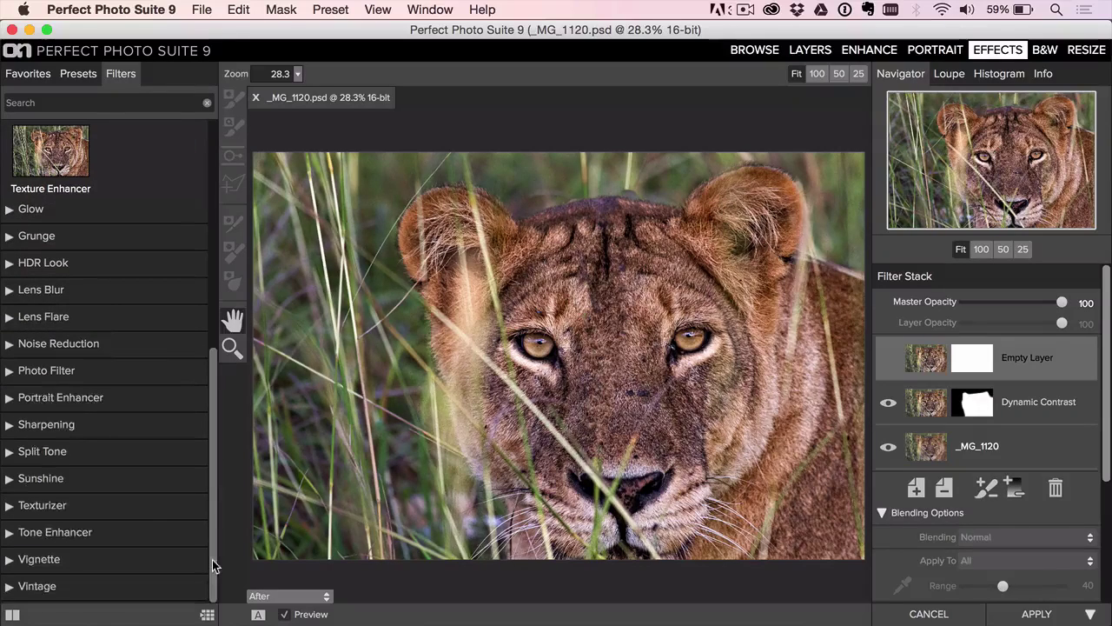
{"action": "left_click", "coordinate": [122, 558]}
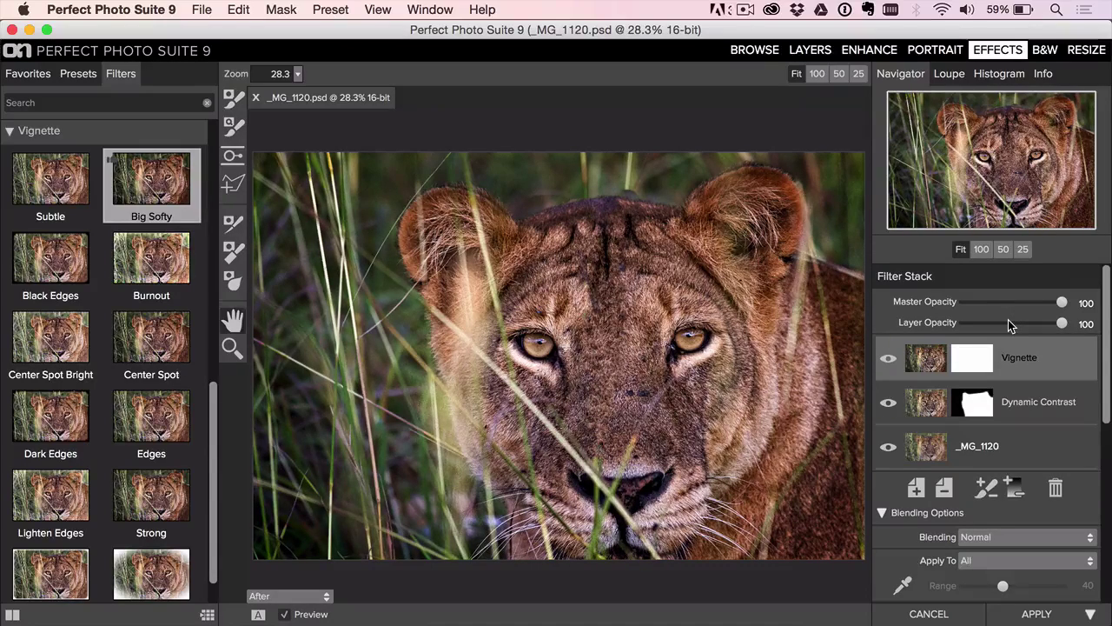
{"action": "left_click", "coordinate": [1008, 323]}
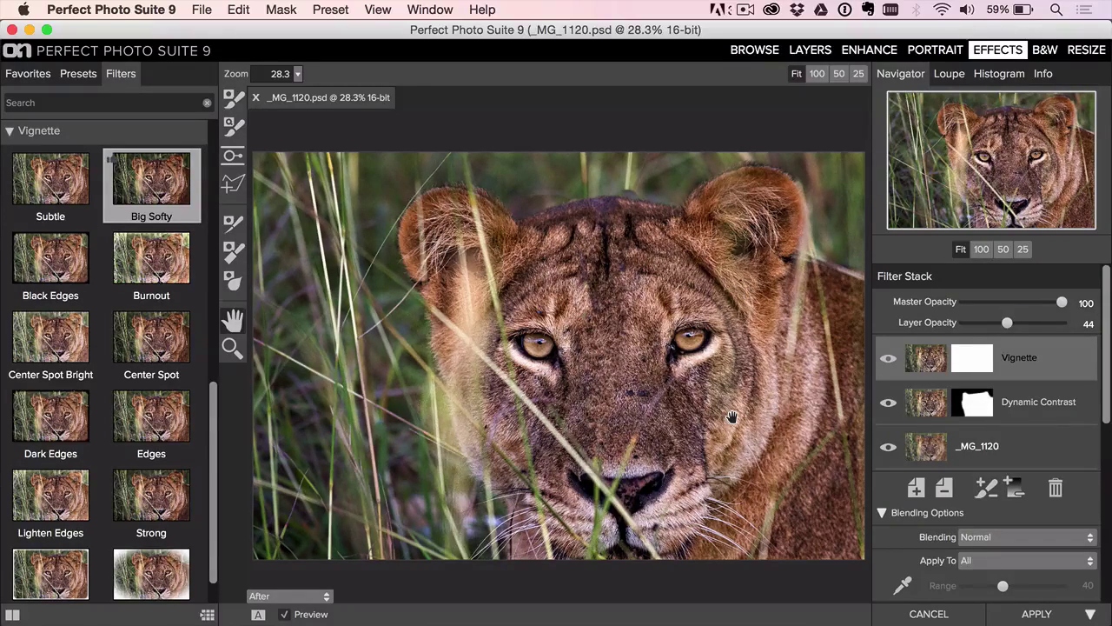
{"action": "key", "text": "super+p"}
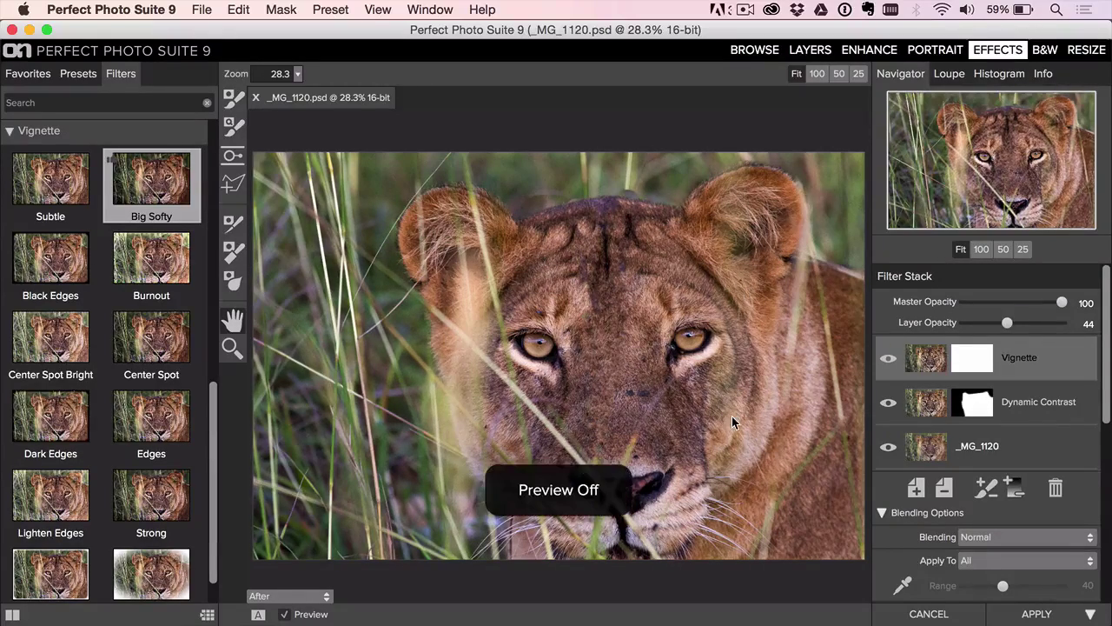
{"action": "left_click", "coordinate": [1036, 614]}
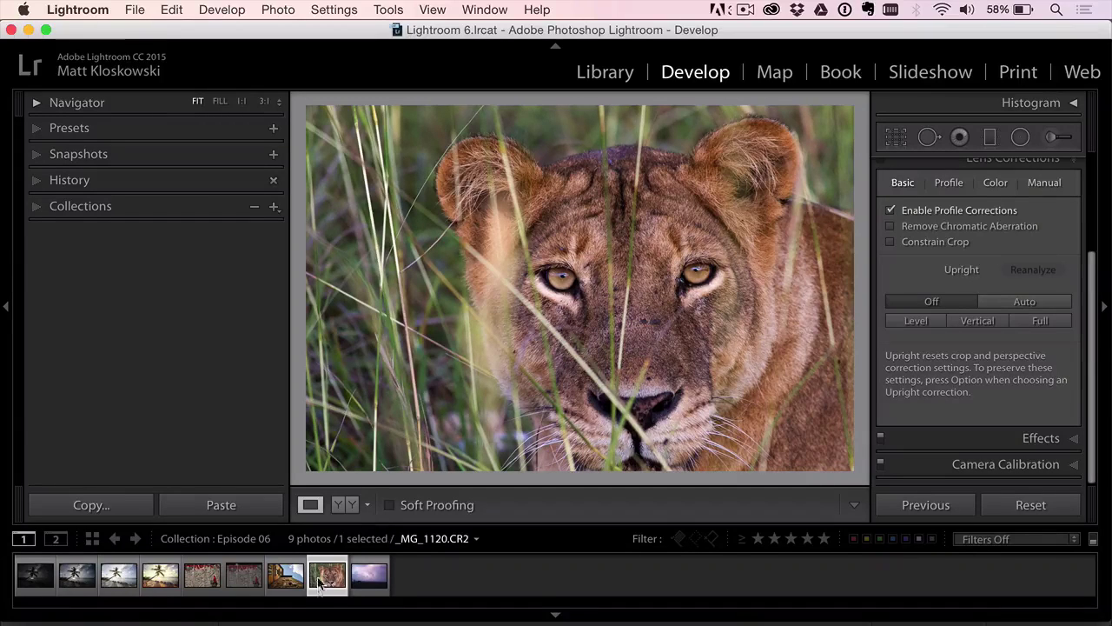
Go to the lioness photo's folder in the Lightroom library and reset the develop settings of the raw _MG_1120.CR2.
{"action": "right_click", "coordinate": [416, 188]}
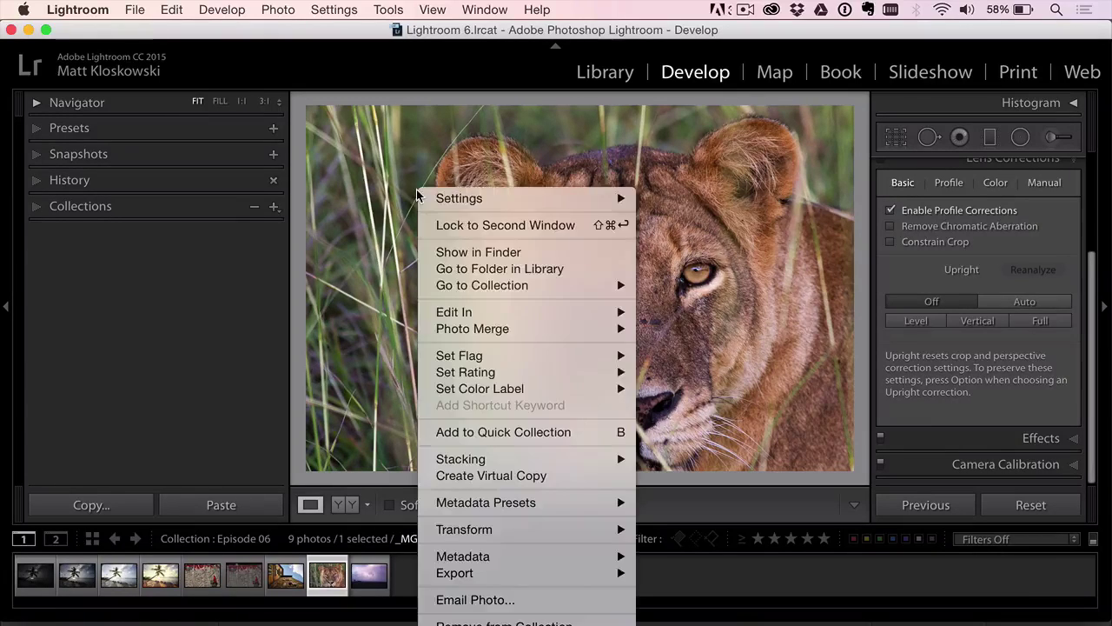
{"action": "left_click", "coordinate": [508, 270]}
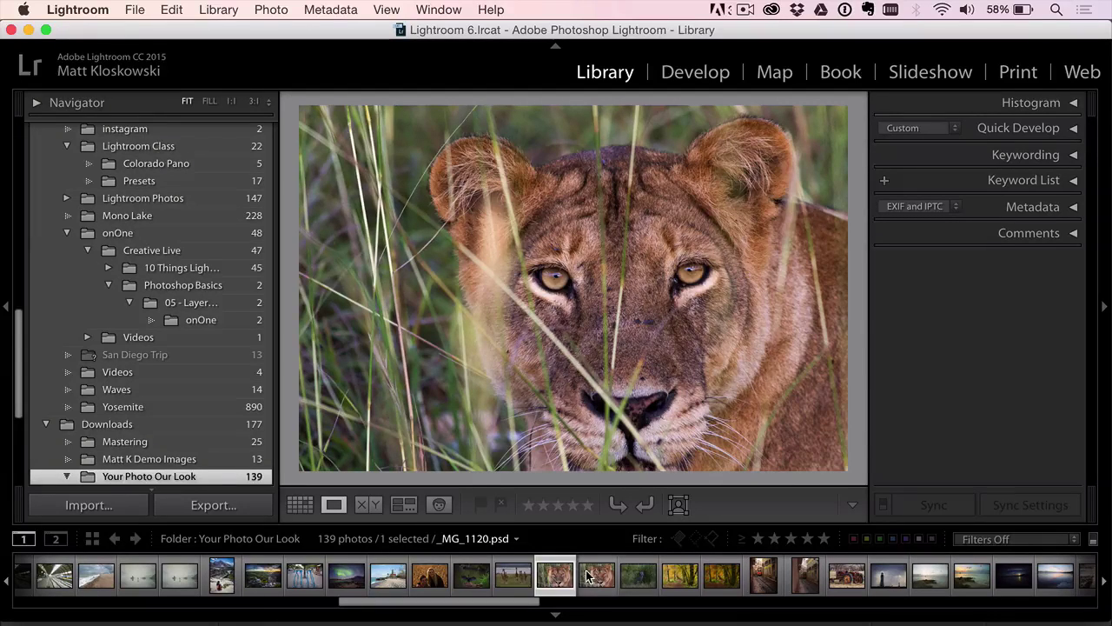
{"action": "key", "text": "d"}
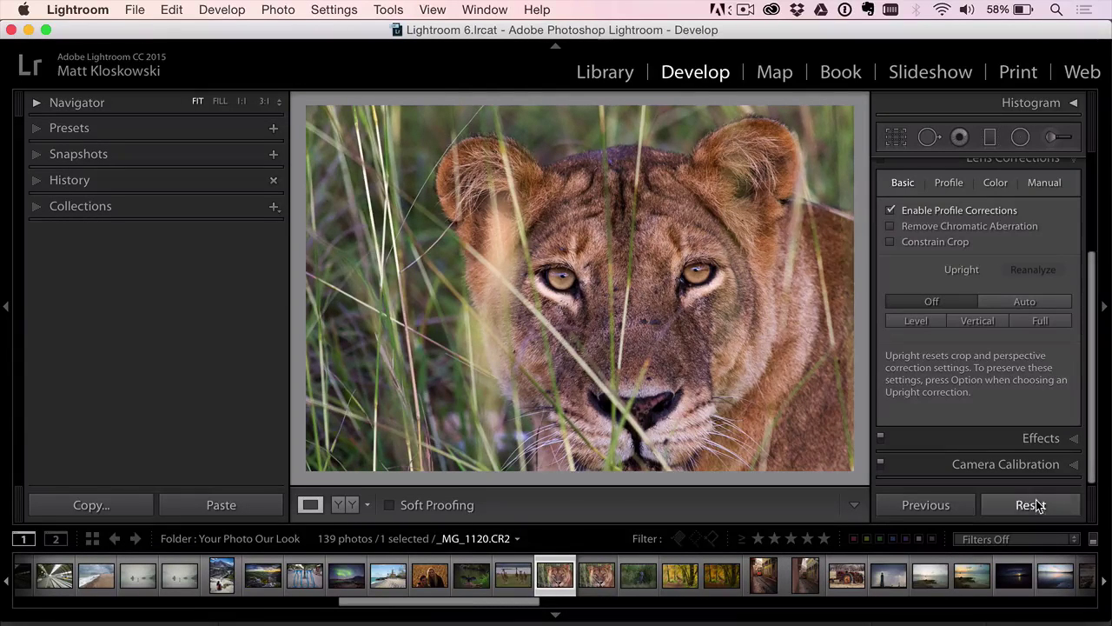
{"action": "left_click", "coordinate": [1033, 505]}
Compare the finished lioness photo with the unedited raw original on a blacked-out screen.
{"action": "key", "text": "f"}
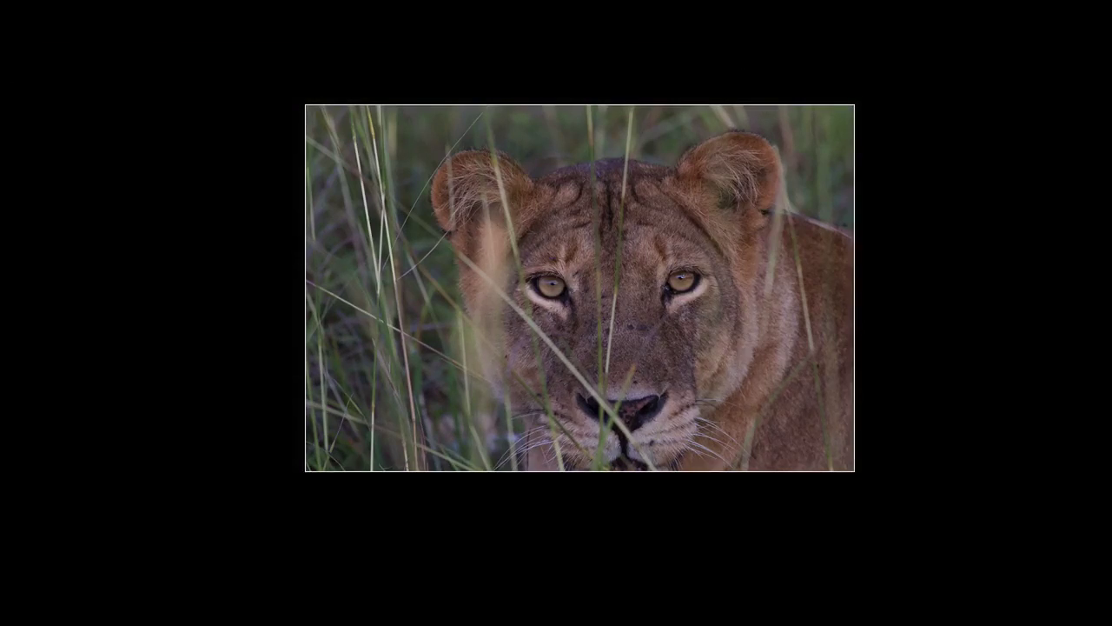
{"action": "key", "text": "ctrl+z"}
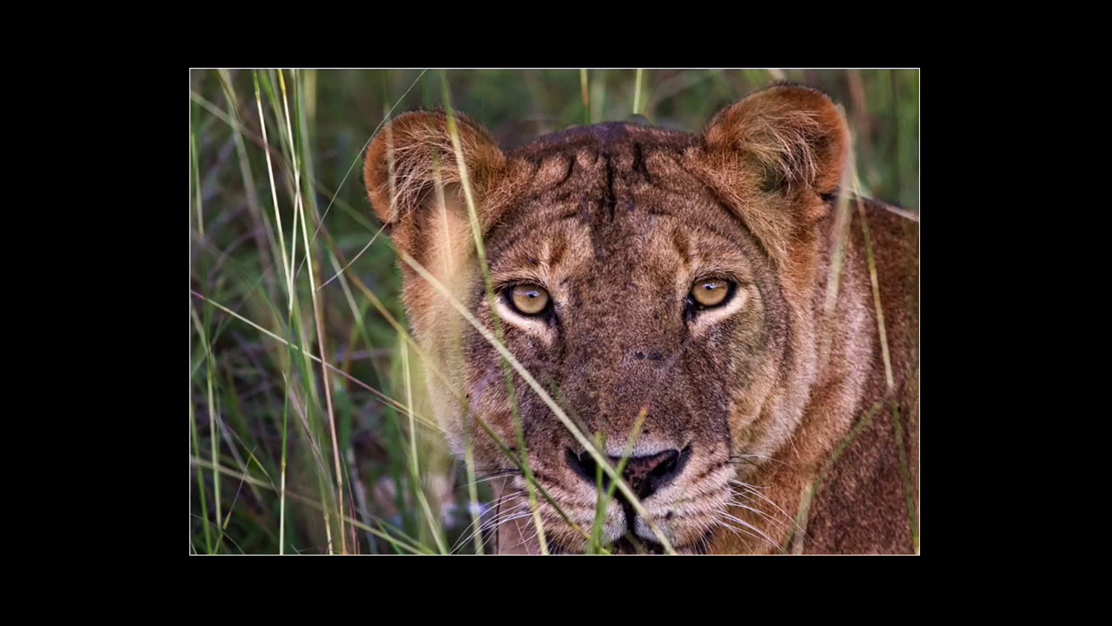
{"action": "key", "text": "backslash"}
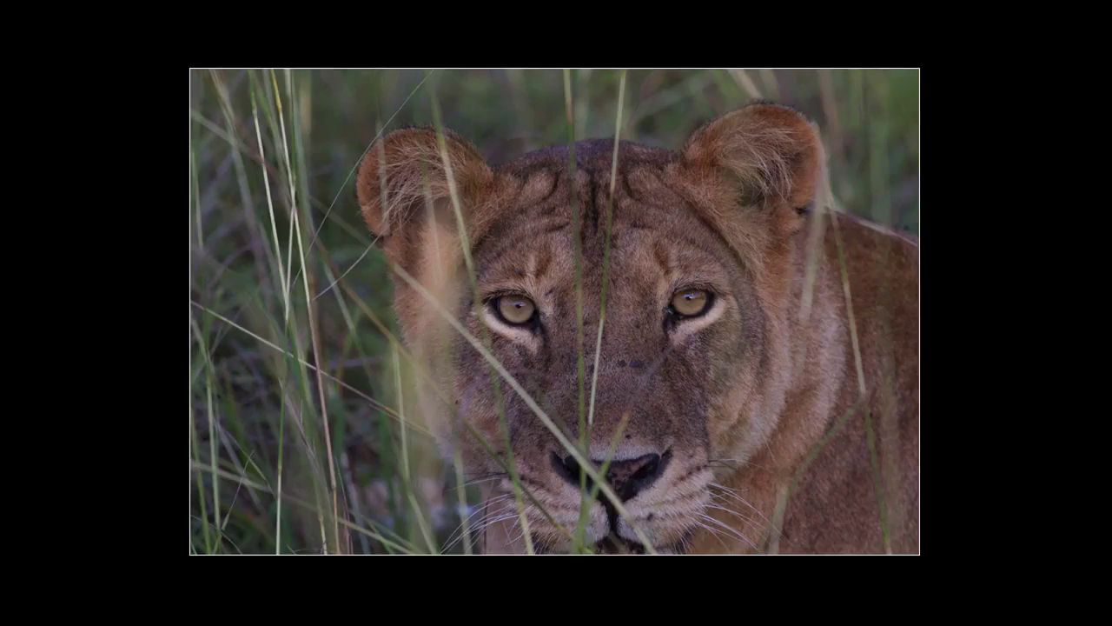
{"action": "key", "text": "backslash"}
{"action": "key", "text": "f"}
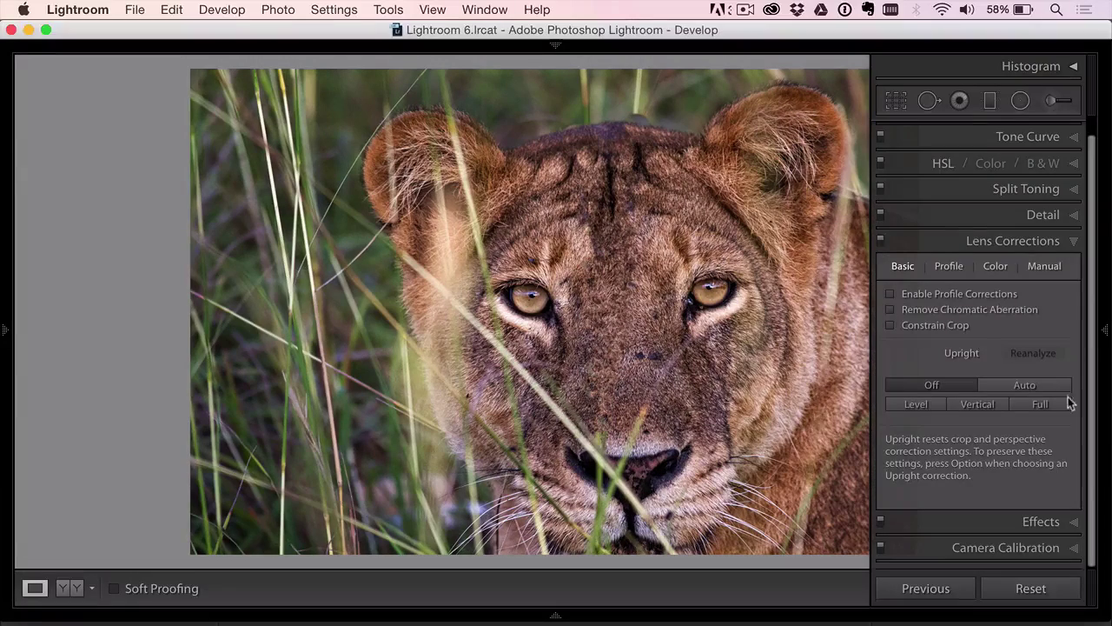
View the finished lioness photo against a blacked-out background once more, and switch to the lightning storm photo.
{"action": "key", "text": "f"}
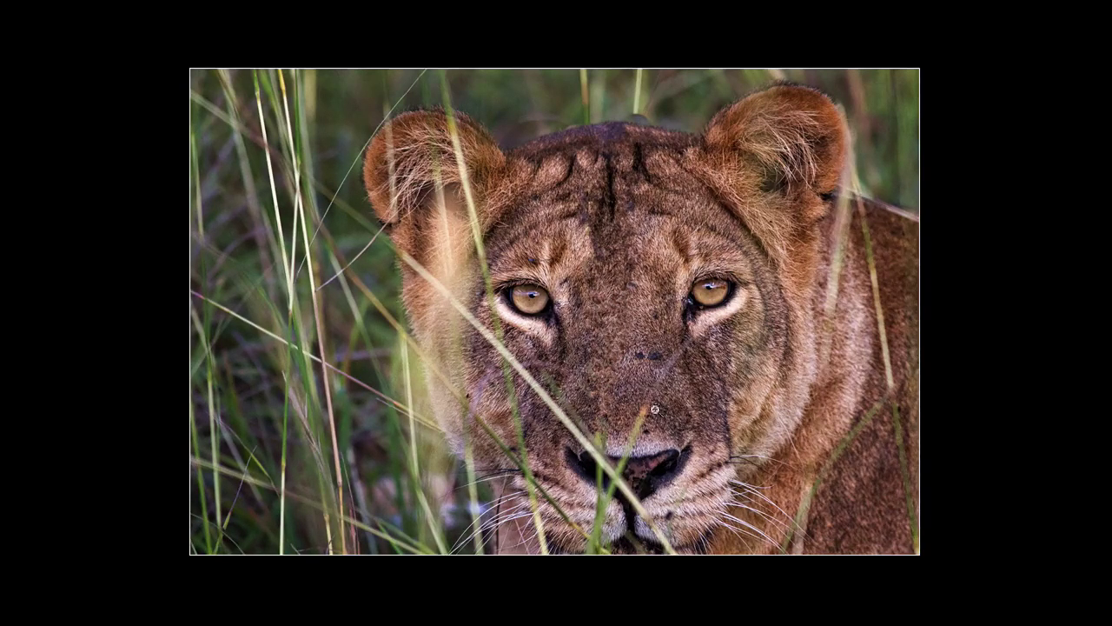
{"action": "key", "text": "l"}
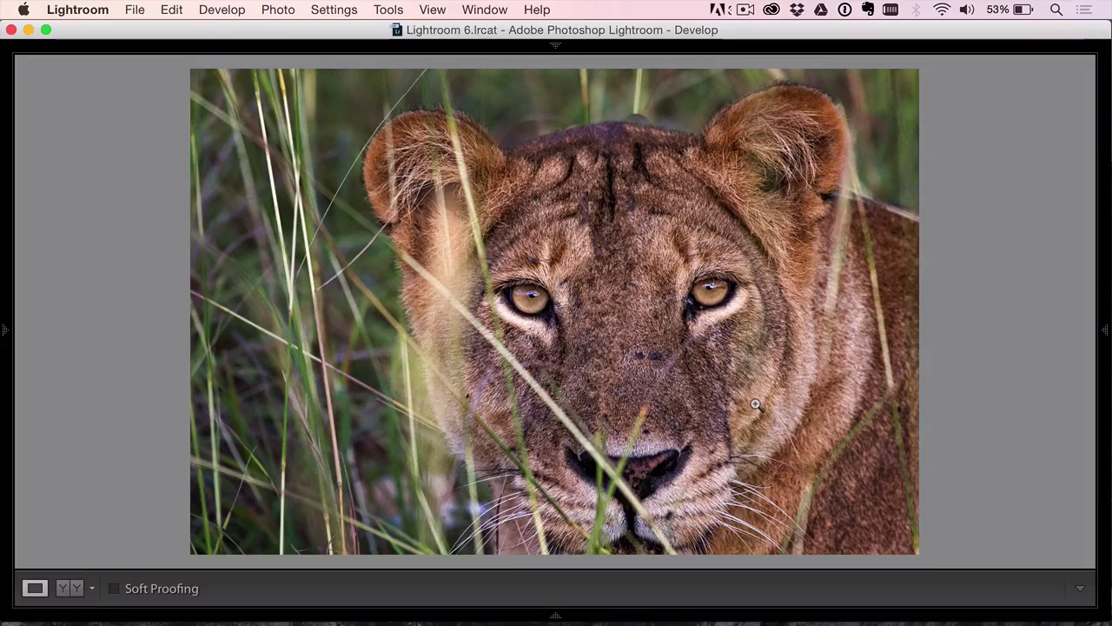
{"action": "key", "text": "Right"}
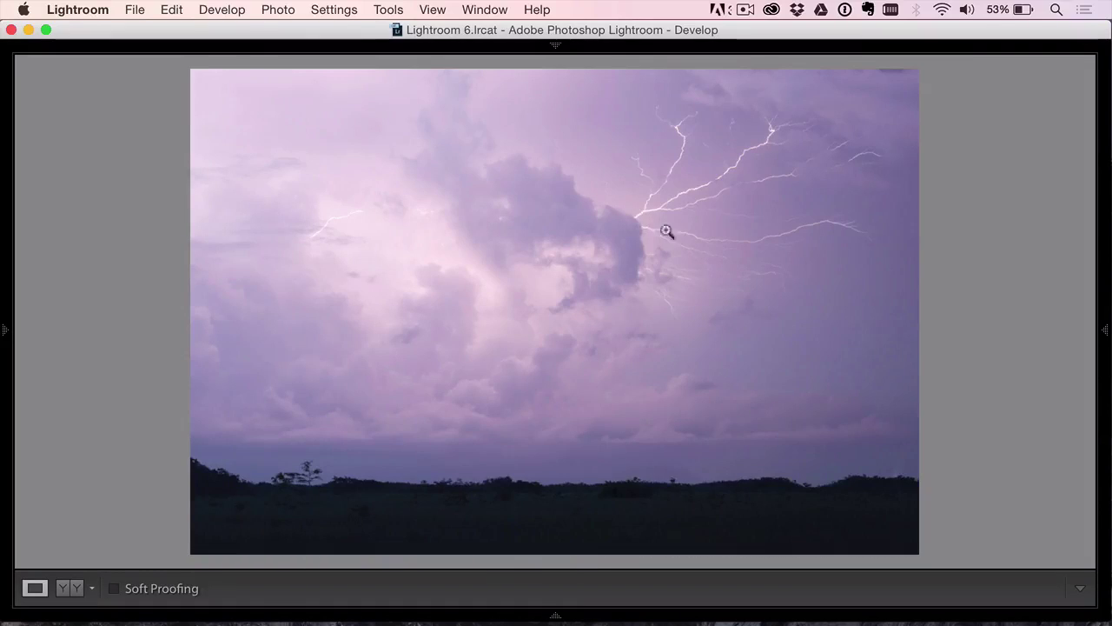